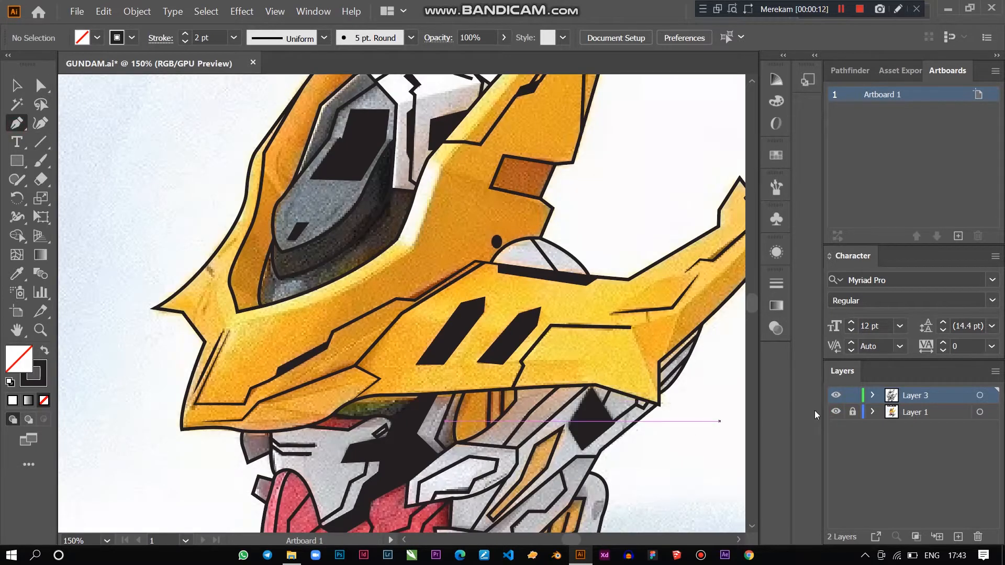
Step: Draw a straight segment across the grey visor's dark window with the Pen tool, ending at the visor's outer edge, and deselect it
scroll(305, 241, "up", 3)
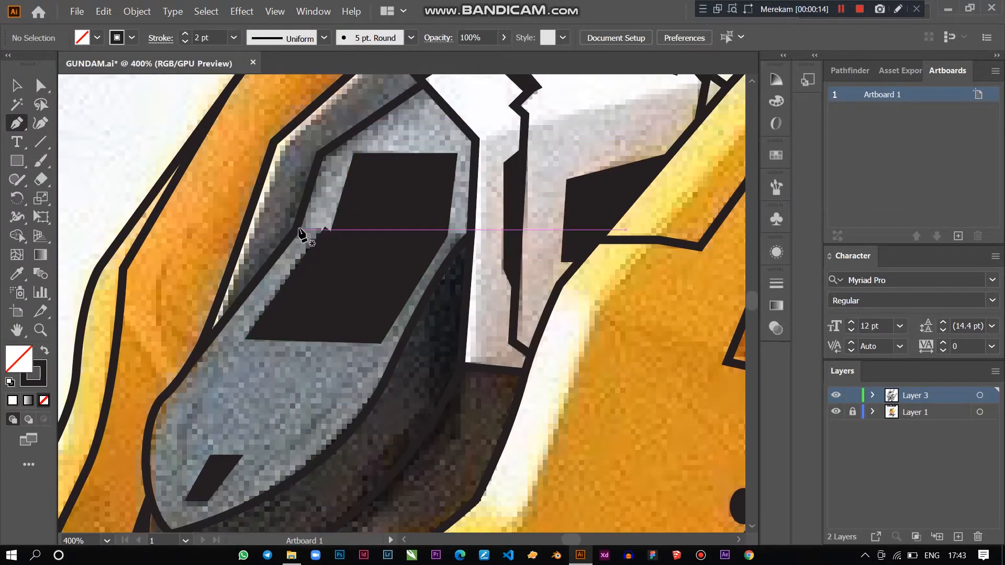
left_click_drag(296, 227, 350, 232)
left_click_drag(496, 246, 471, 236)
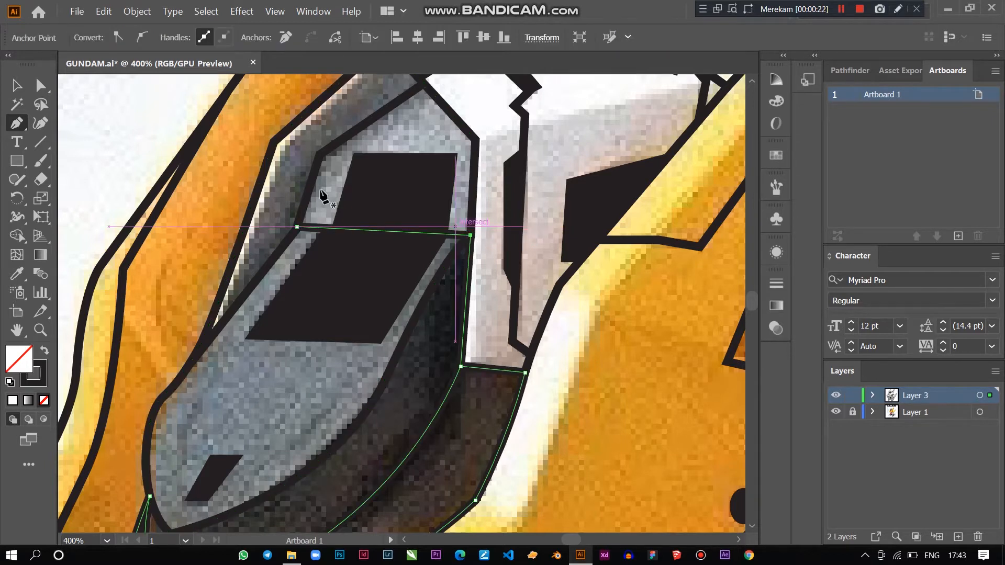
left_click(17, 84)
left_click(184, 172)
Step: Examine the traced helmet line art from the horns down to the jaw pieces for details still missing
scroll(175, 197, "down", 6)
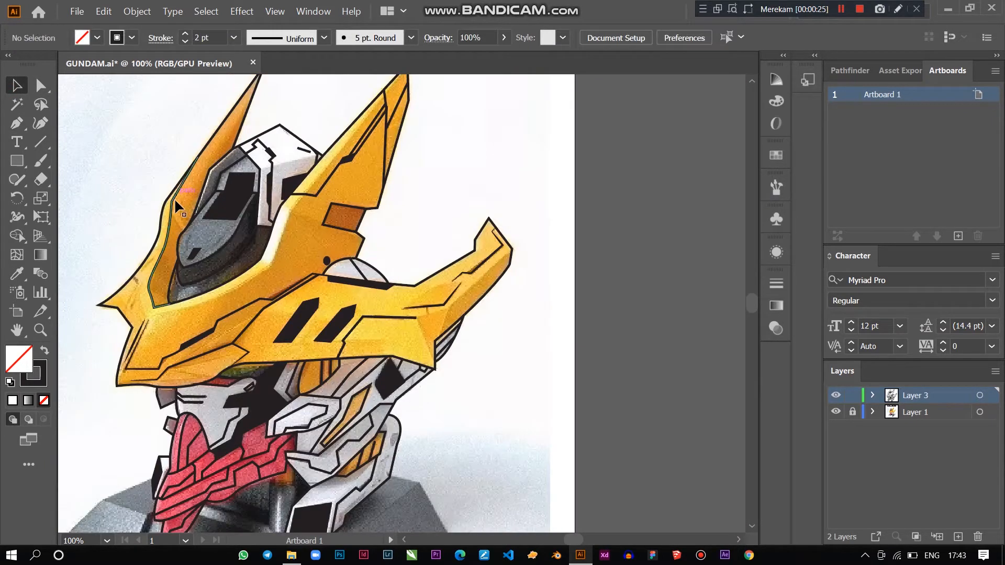
scroll(155, 260, "down", 2)
scroll(169, 275, "left", 3)
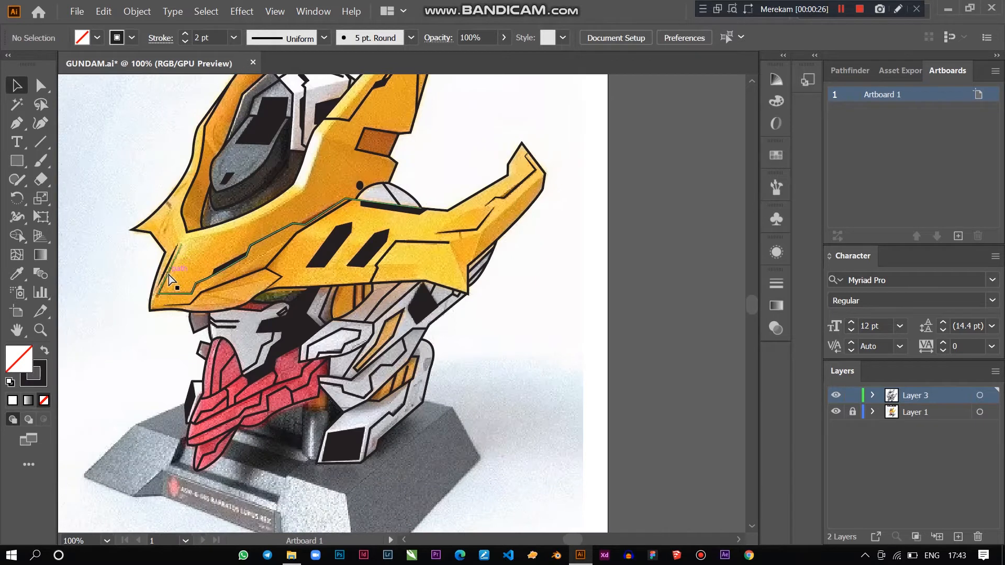
scroll(181, 277, "left", 1)
scroll(210, 284, "down", 1)
scroll(222, 328, "up", 2)
scroll(283, 298, "down", 3)
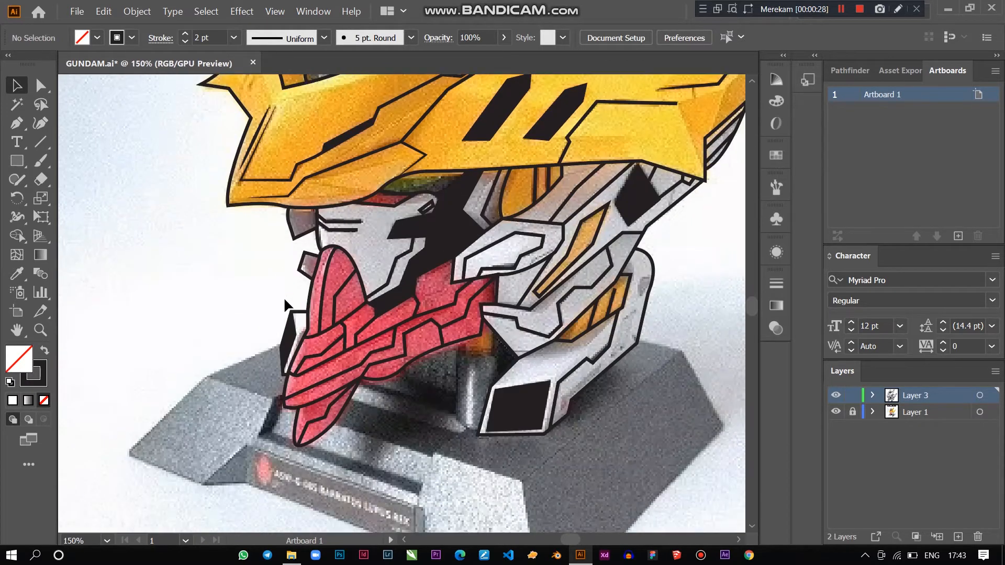
scroll(320, 280, "down", 2)
scroll(344, 277, "up", 1)
scroll(379, 299, "up", 2)
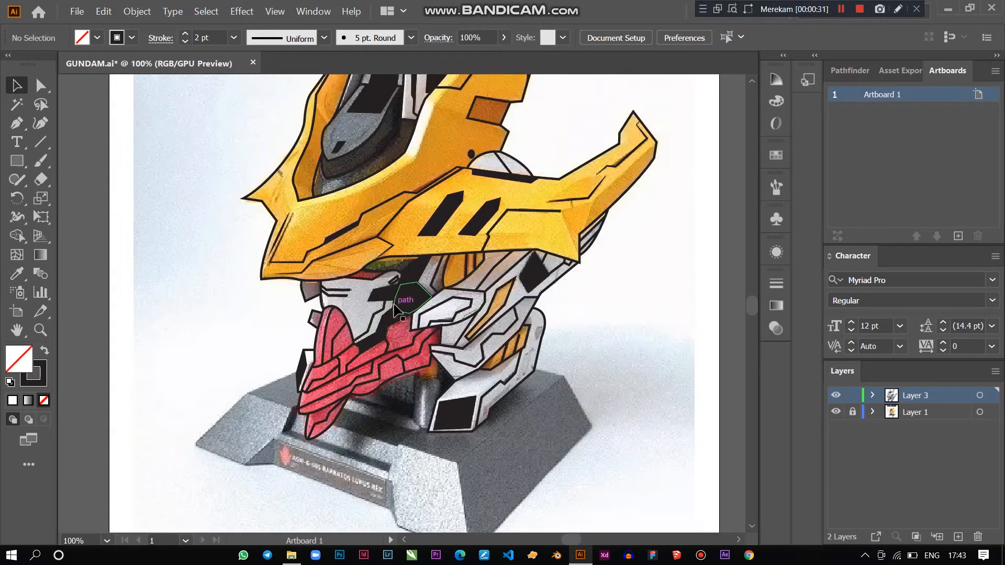
scroll(673, 448, "up", 3)
scroll(289, 335, "down", 1)
scroll(199, 322, "left", 2)
Step: Draw a closed, narrow bent shape along the lower edge of the white jaw piece and give it a black fill without stroke
scroll(213, 327, "up", 2)
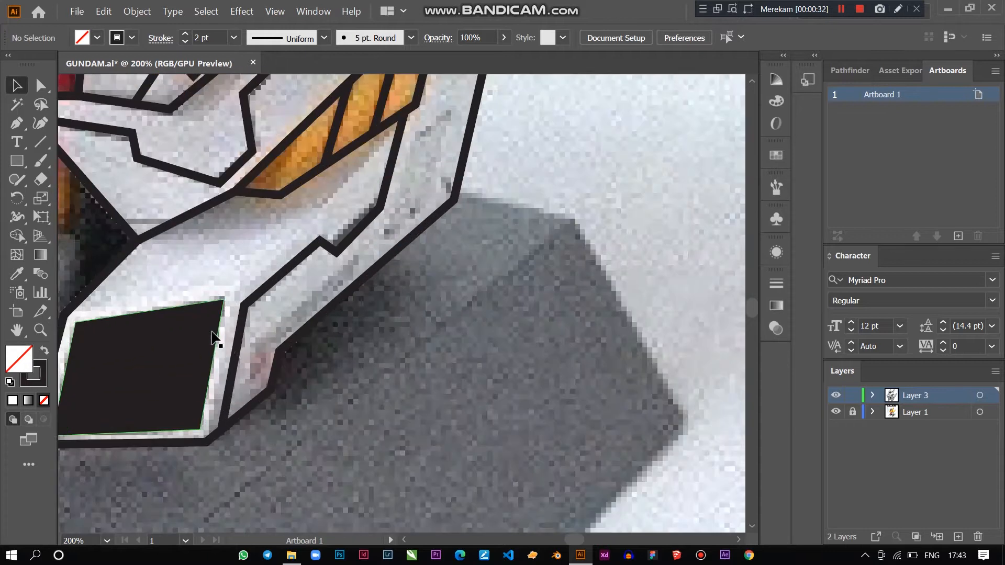
scroll(131, 246, "down", 1)
left_click(15, 125)
scroll(241, 366, "up", 1)
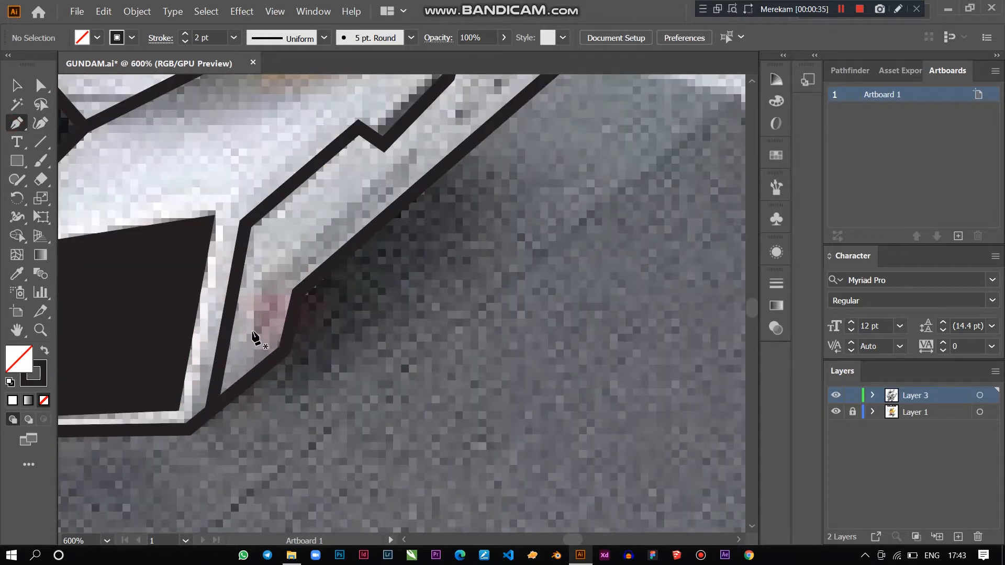
left_click(273, 323)
left_click(286, 282)
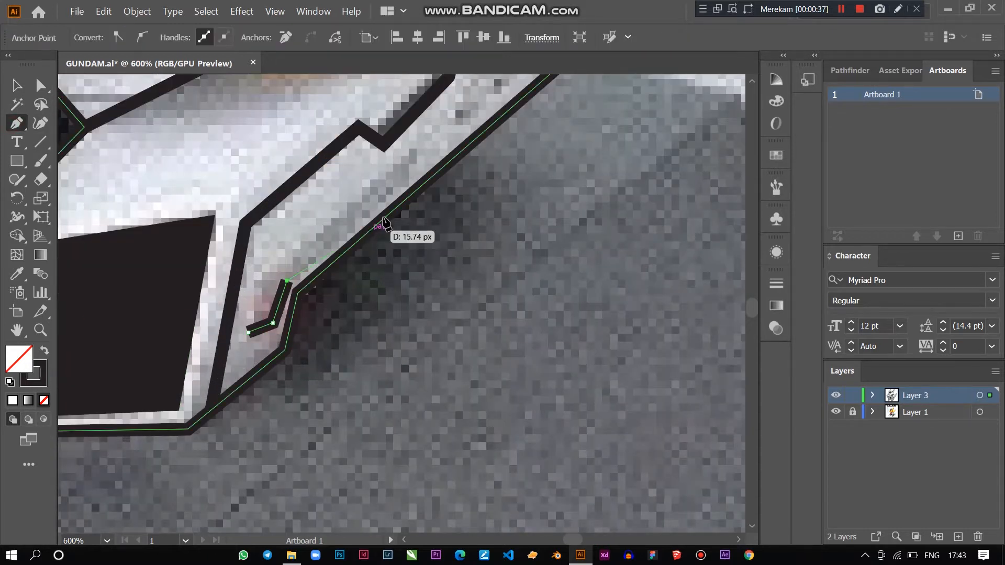
left_click_drag(404, 185, 273, 259)
left_click(273, 258)
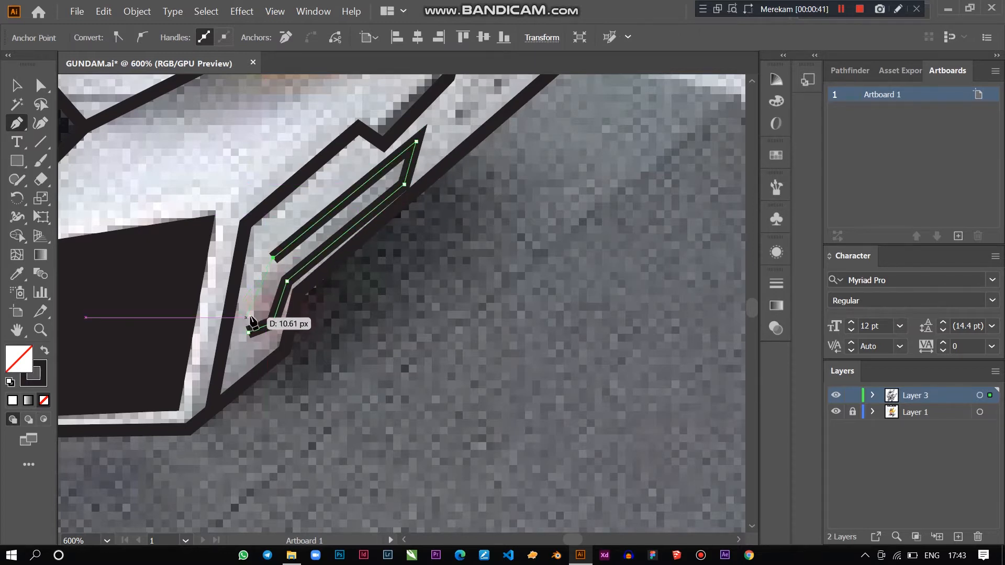
left_click(248, 333)
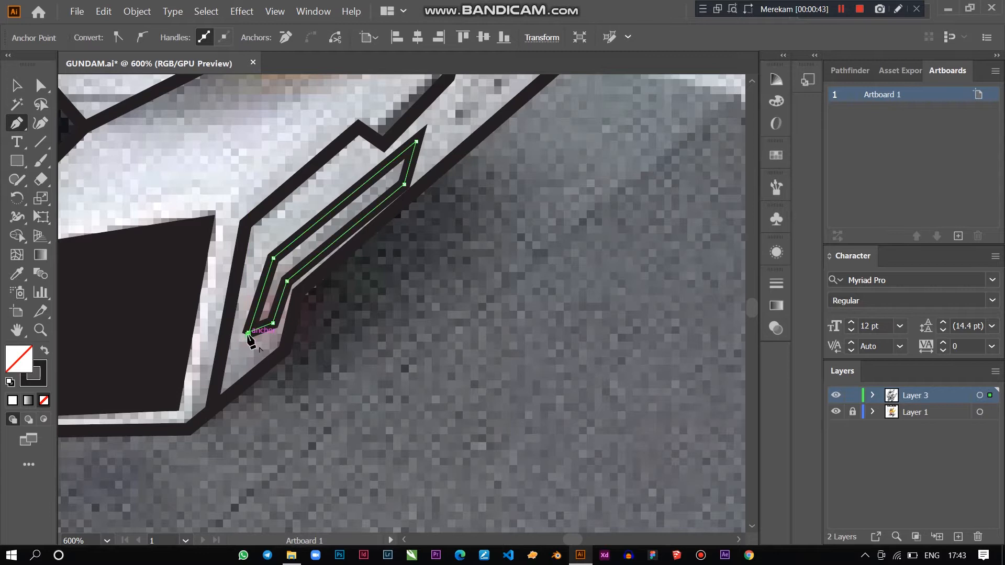
scroll(329, 277, "down", 5)
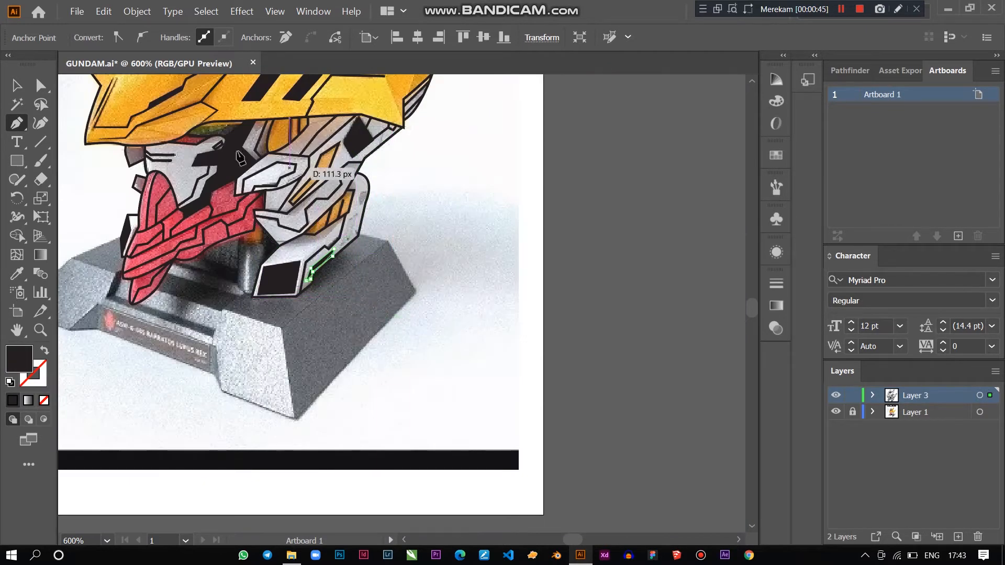
left_click(17, 92)
left_click(394, 211)
Step: Review the whole tracing over the reference photo, from the rear jaw piece to the complete helmet
scroll(395, 211, "up", 3)
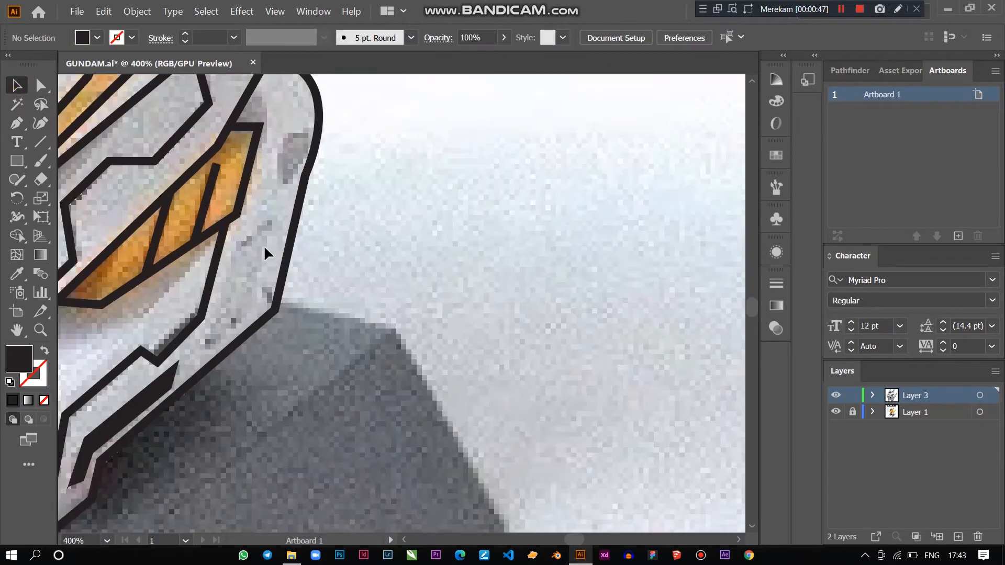
scroll(207, 264, "down", 2)
scroll(243, 278, "left", 5)
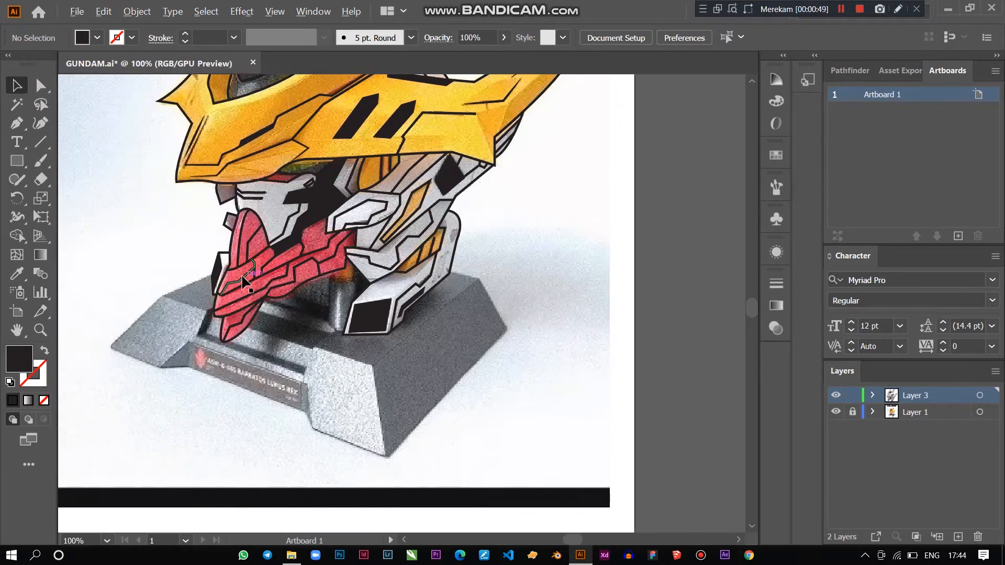
scroll(240, 287, "down", 2)
scroll(246, 291, "up", 1)
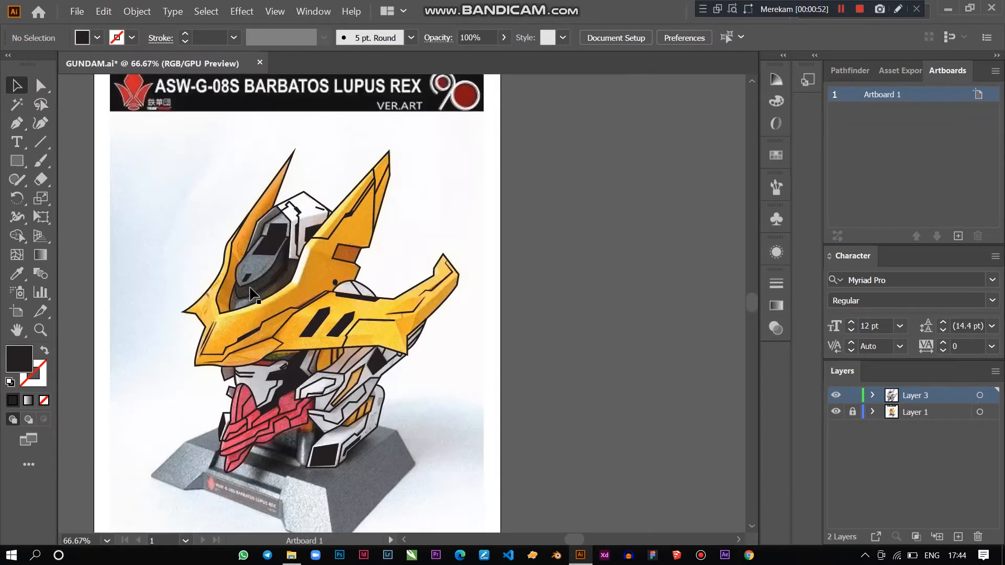
scroll(227, 324, "up", 2)
scroll(227, 324, "down", 2)
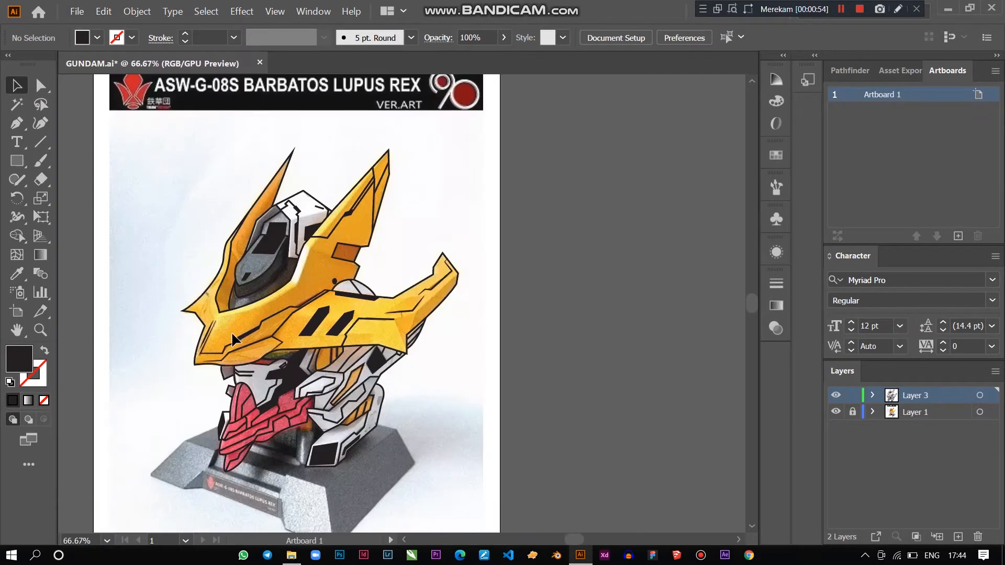
scroll(231, 331, "up", 1)
Step: Select all the line art, expand its appearance, and expand its fill and stroke into shapes
key("ctrl+a")
scroll(231, 332, "down", 1)
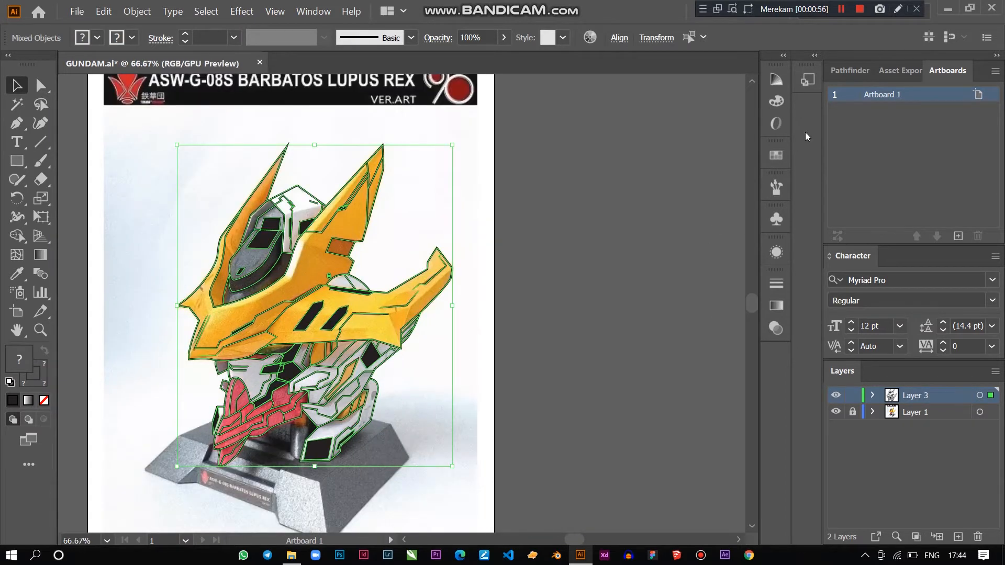
left_click(850, 72)
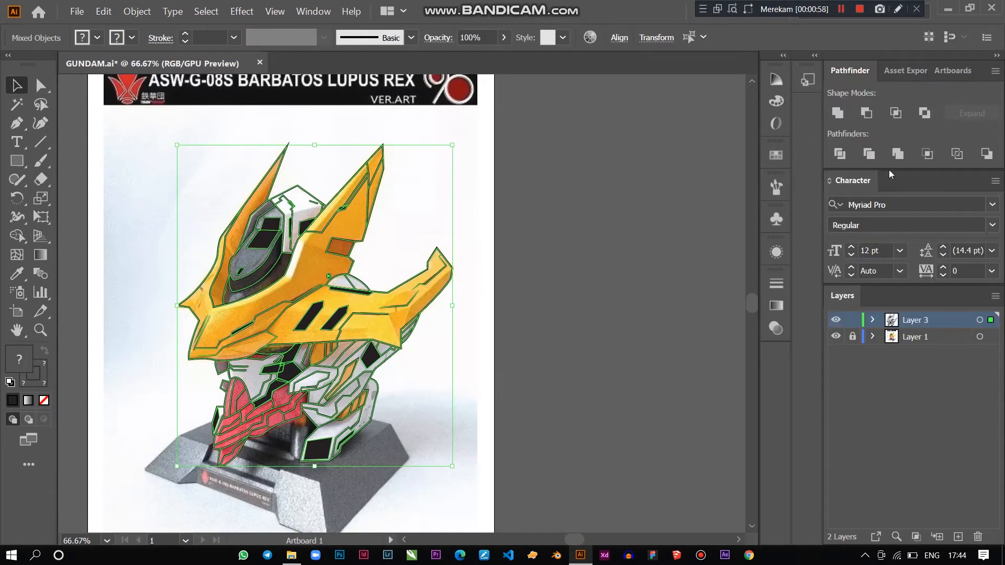
left_click(135, 12)
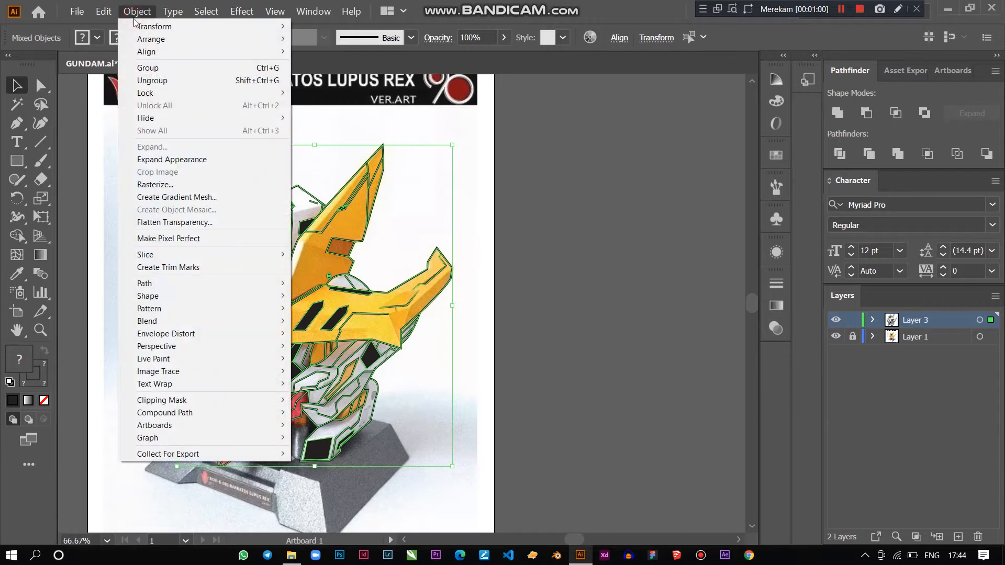
left_click(167, 159)
left_click(137, 11)
left_click(152, 147)
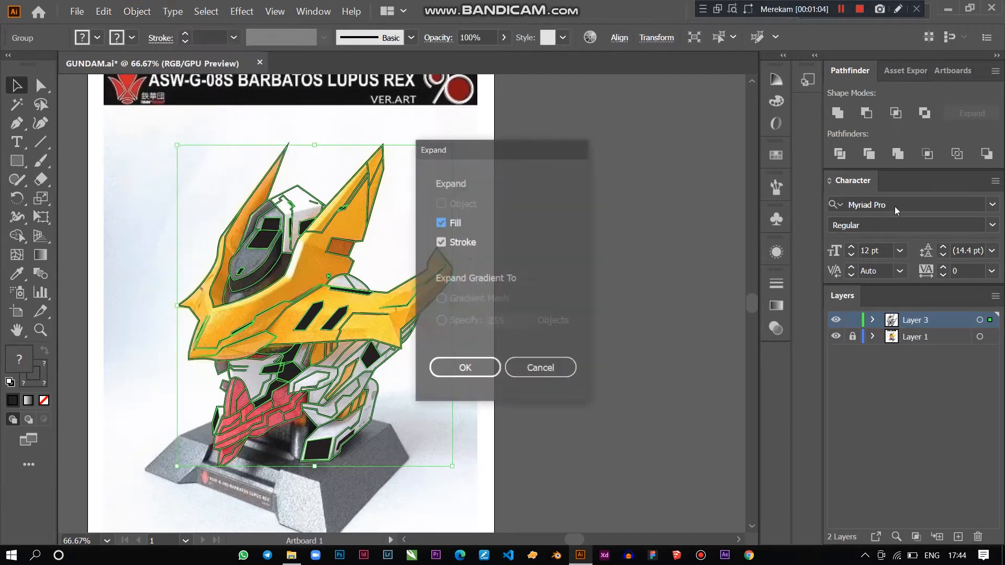
left_click(479, 369)
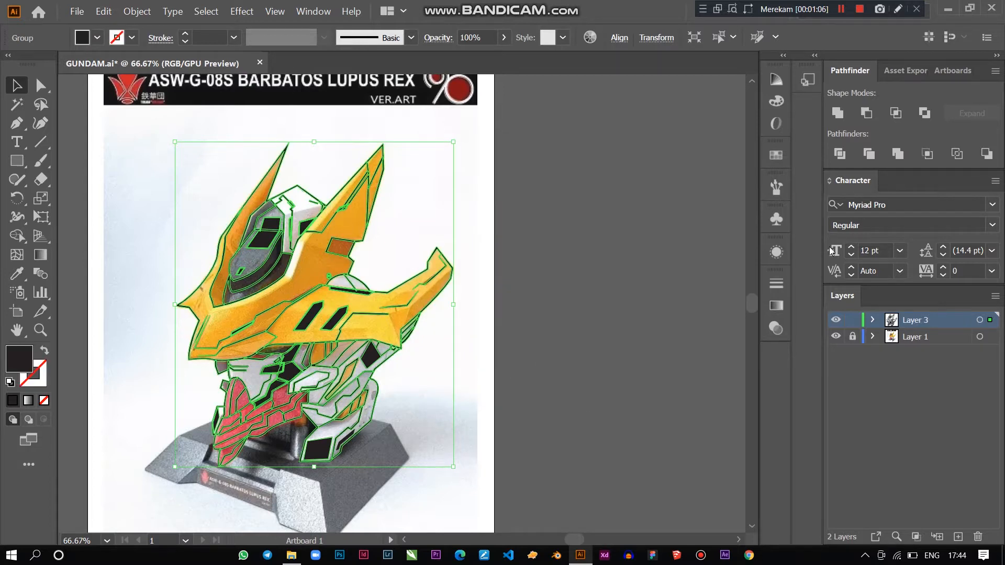
left_click(571, 281)
Step: Compare the line art with and without the reference photo, leaving Layer 1 hidden
left_click(836, 337)
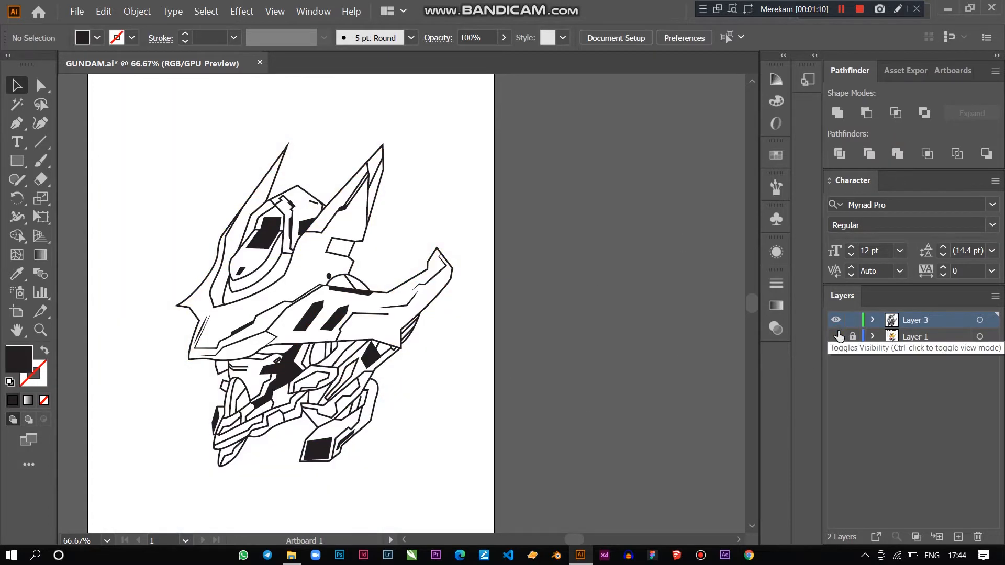
left_click(835, 340)
left_click(834, 340)
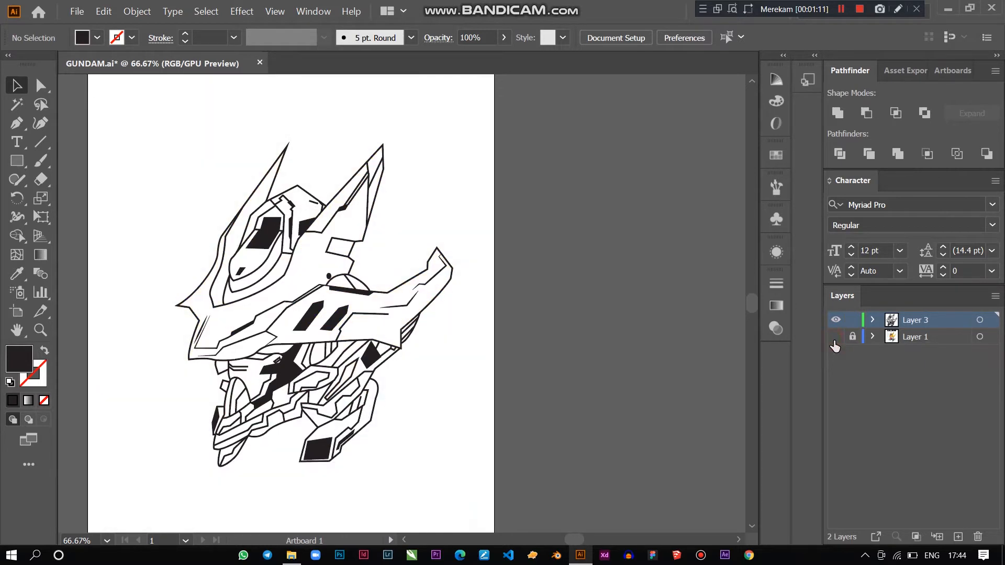
left_click(834, 343)
left_click(834, 342)
Step: Duplicate Layer 3, lock the copy, and make the original Layer 3 active
left_click_drag(925, 325, 958, 537)
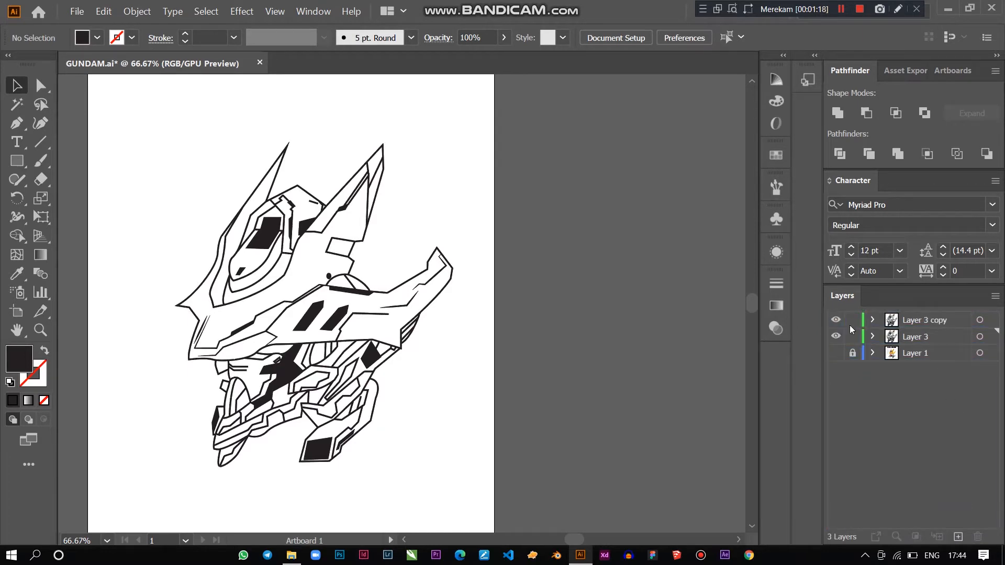
left_click(926, 339)
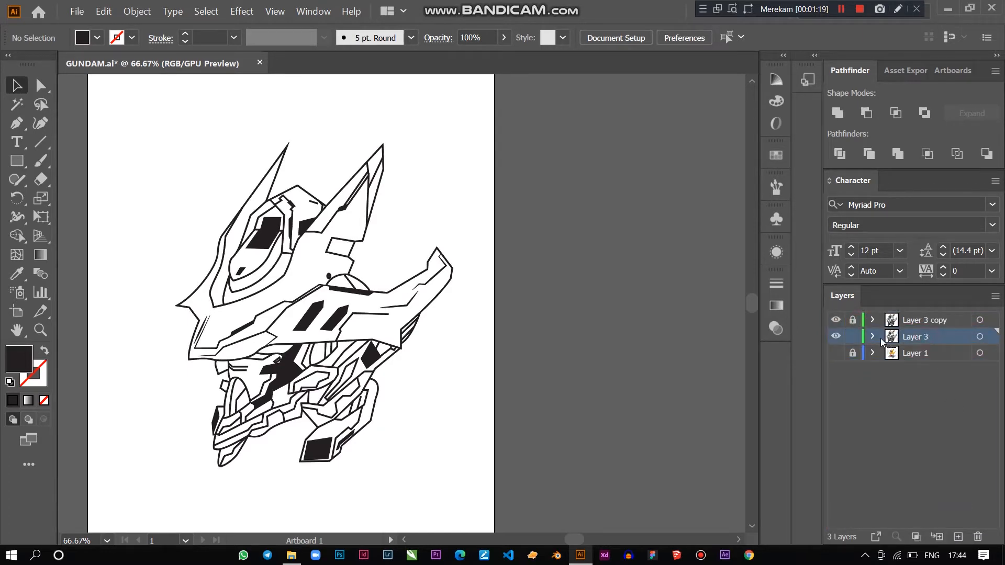
Step: Set the fill colour to yellow FFD400 and draw a rectangle on Layer 3 that covers the whole helmet
scroll(134, 161, "down", 1)
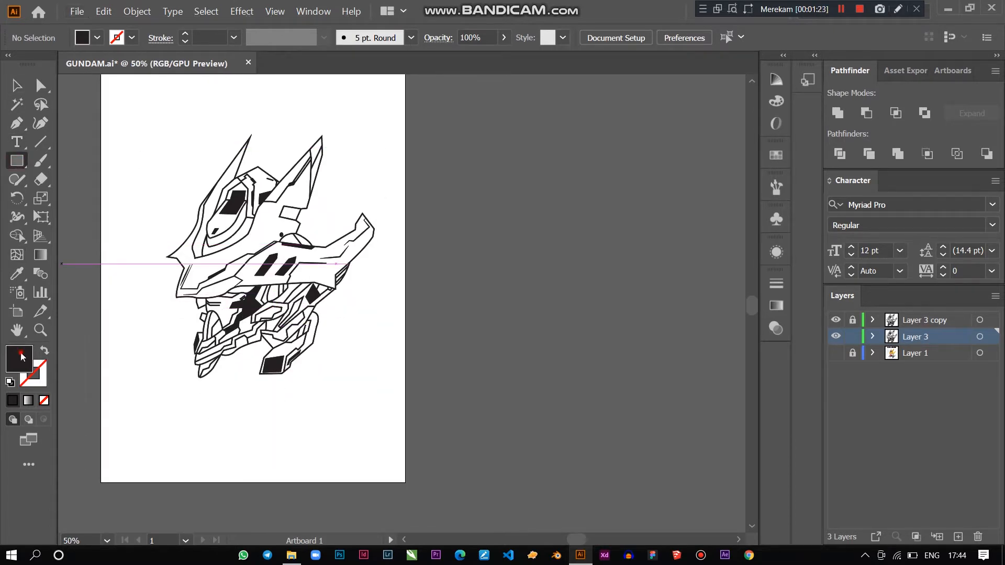
left_click_drag(763, 266, 762, 356)
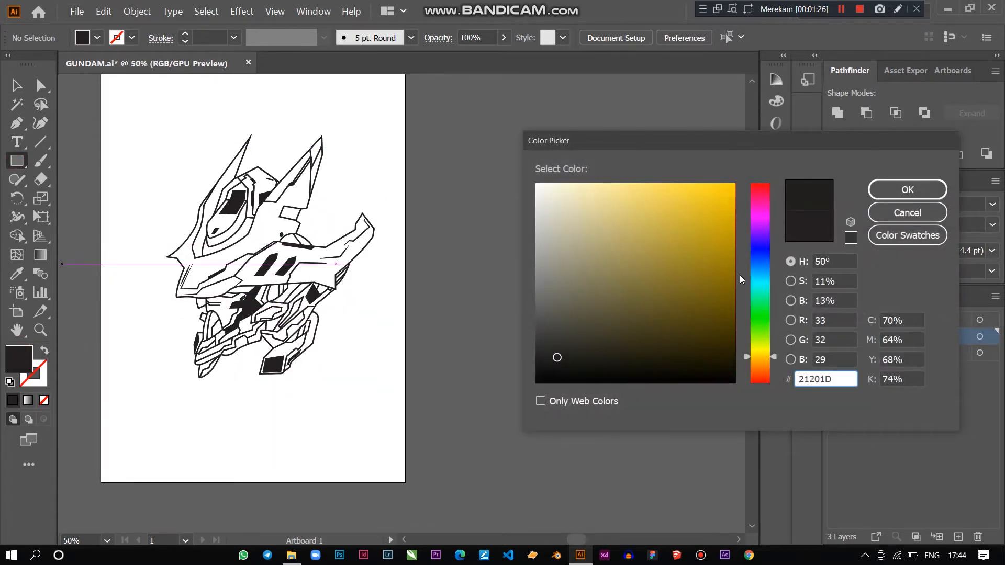
left_click_drag(726, 210, 737, 189)
left_click(737, 188)
left_click(906, 189)
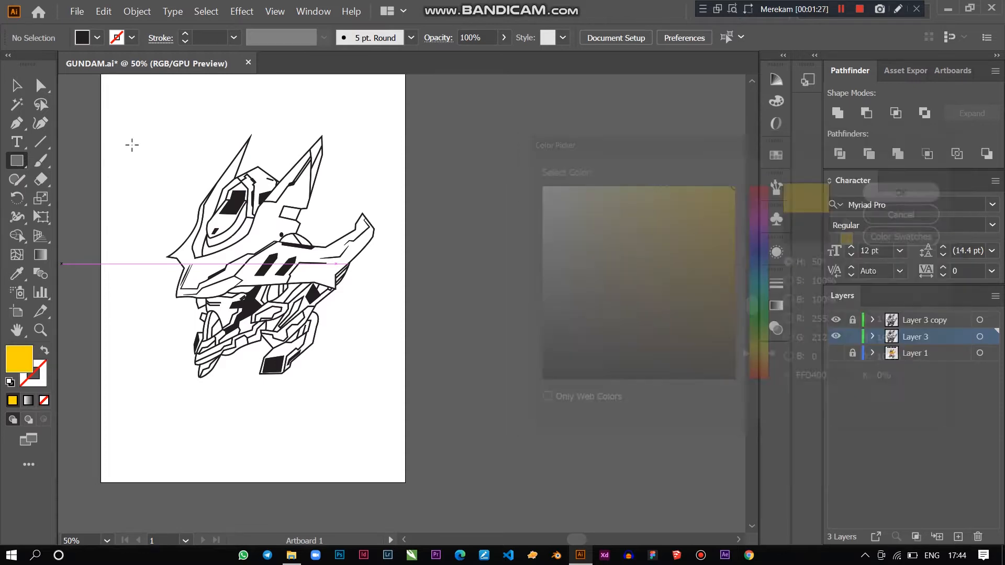
mouse_move(139, 116)
left_mouse_down()
mouse_move(408, 269)
mouse_move(390, 404)
left_mouse_up()
scroll(208, 343, "up", 2)
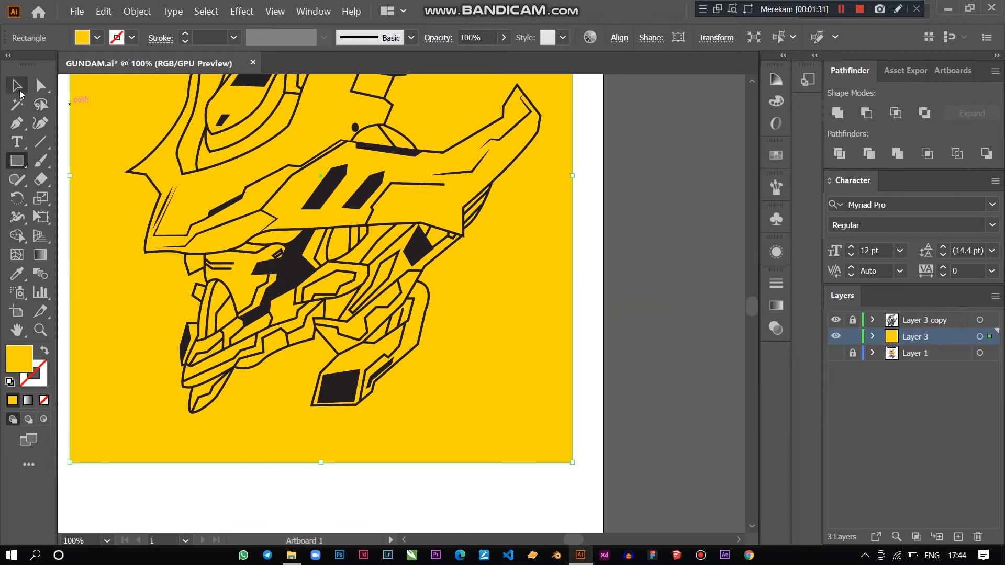
Step: Send the yellow rectangle to the back, behind the helmet line art on Layer 3, and deselect it
left_click(19, 89)
scroll(158, 117, "down", 3)
scroll(135, 102, "up", 2)
right_click(137, 110)
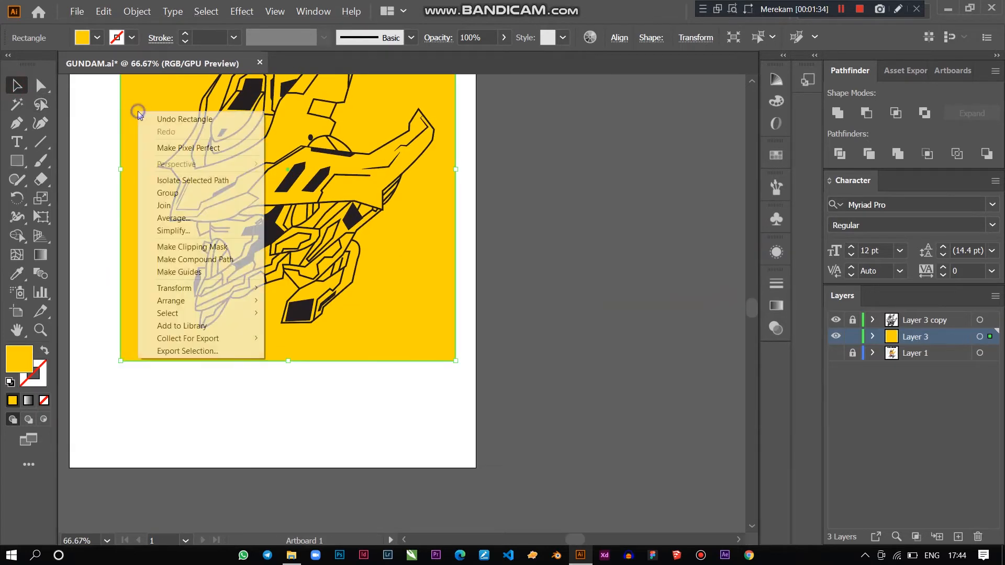
mouse_move(173, 308)
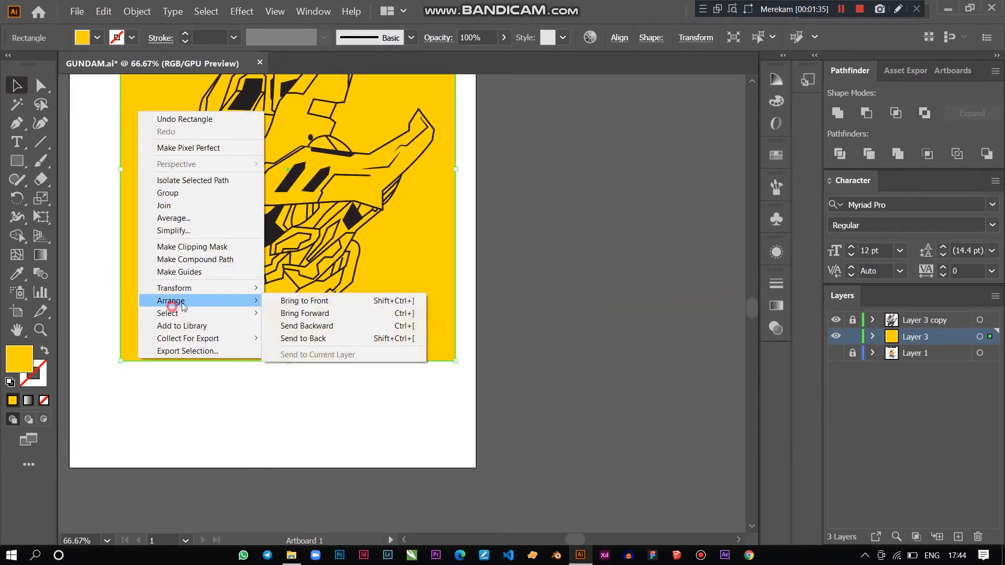
left_click(294, 339)
left_click(314, 406)
Step: Merge the yellow rectangle with the Layer 3 line art using Pathfinder and isolate the merged group
scroll(260, 227, "down", 2)
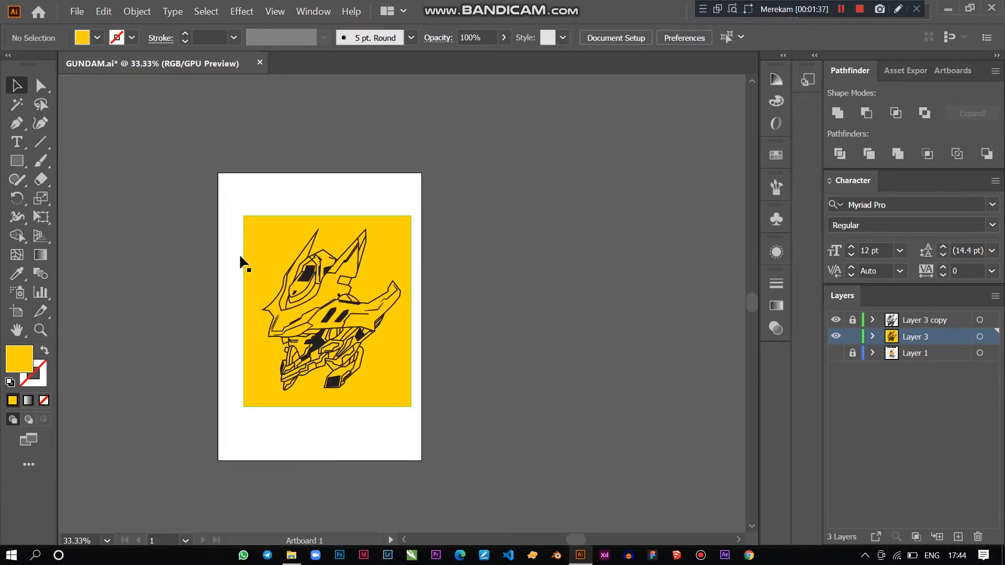
left_click_drag(233, 198, 438, 447)
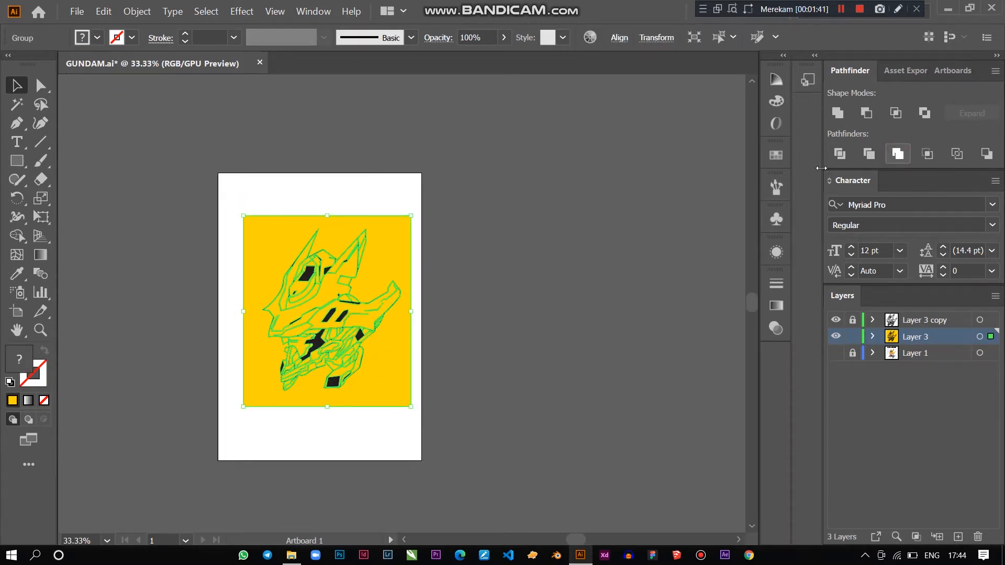
scroll(333, 327, "up", 2)
right_click(425, 177)
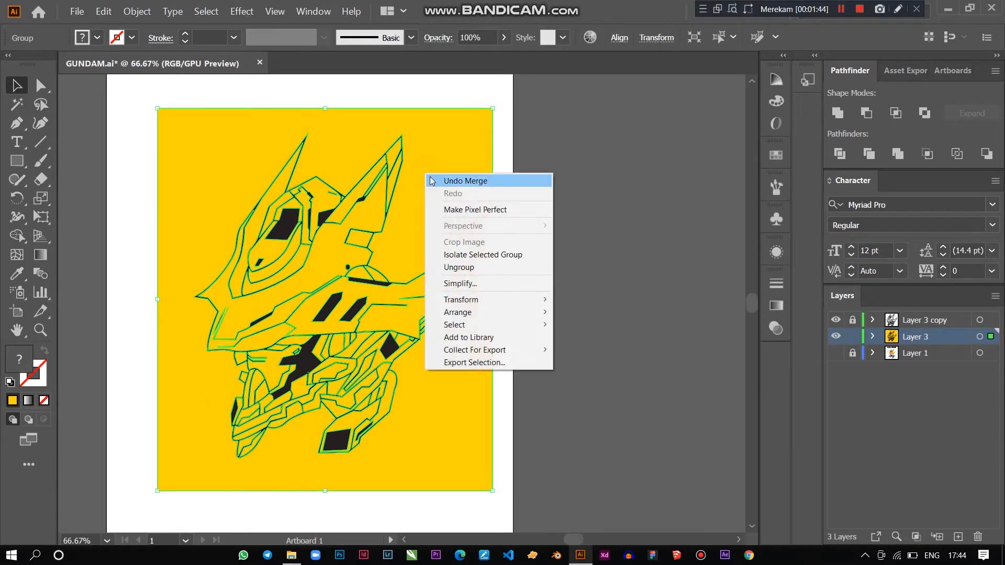
left_click(497, 255)
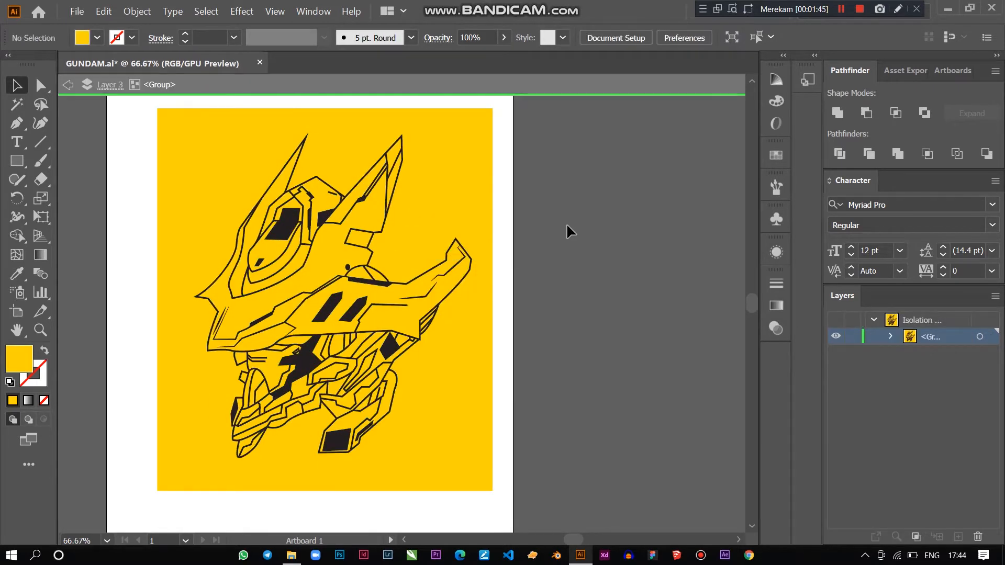
Step: Delete the yellow background around the helmet outline and exit isolation mode
left_click(457, 176)
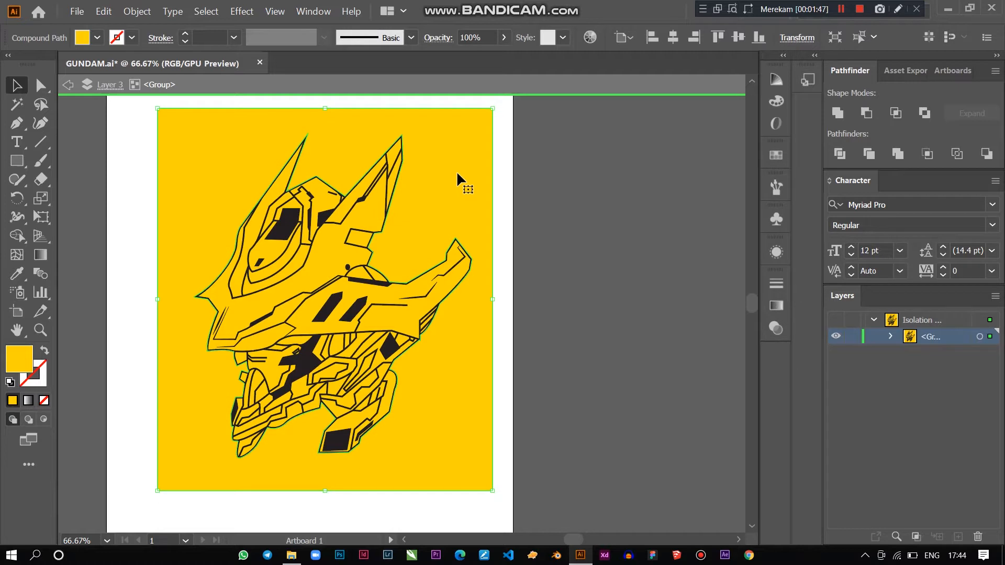
key("Delete")
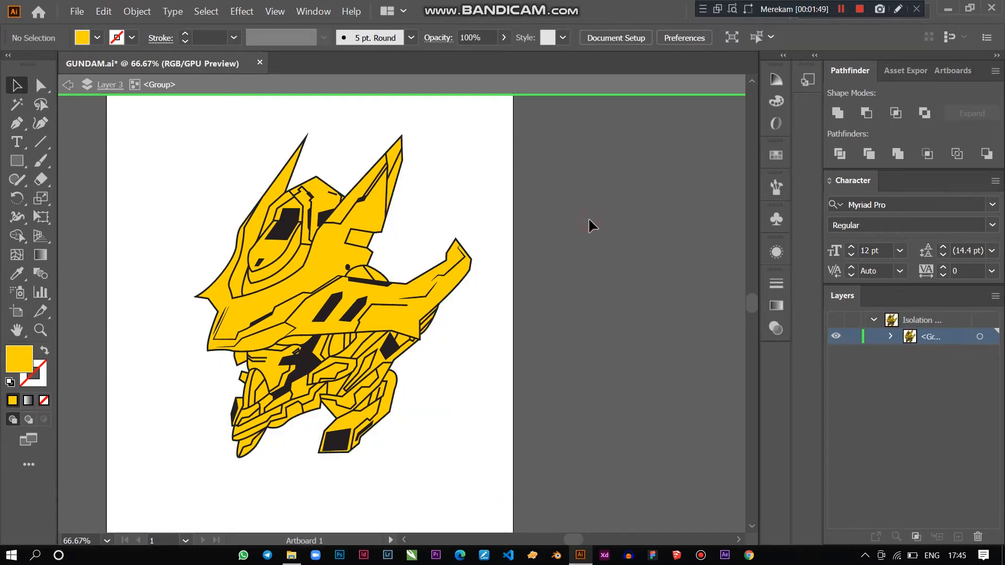
double_click(438, 195)
Step: Examine the helmet's yellow fill areas and outlines up close, from the crest down to the jaw
scroll(438, 196, "down", 3)
scroll(424, 208, "up", 2)
scroll(366, 233, "up", 1)
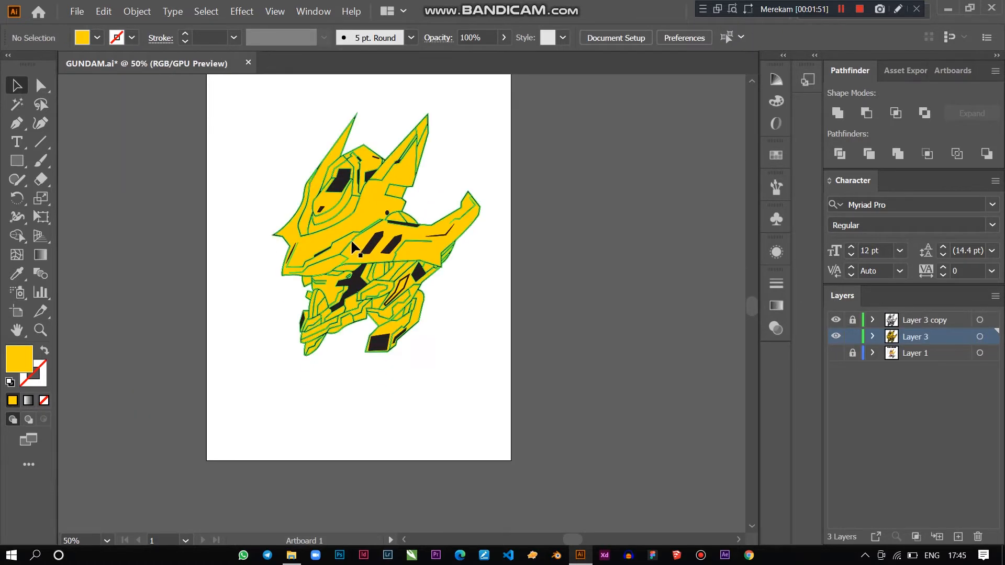
scroll(337, 241, "up", 3)
scroll(320, 257, "down", 3)
scroll(313, 263, "up", 1)
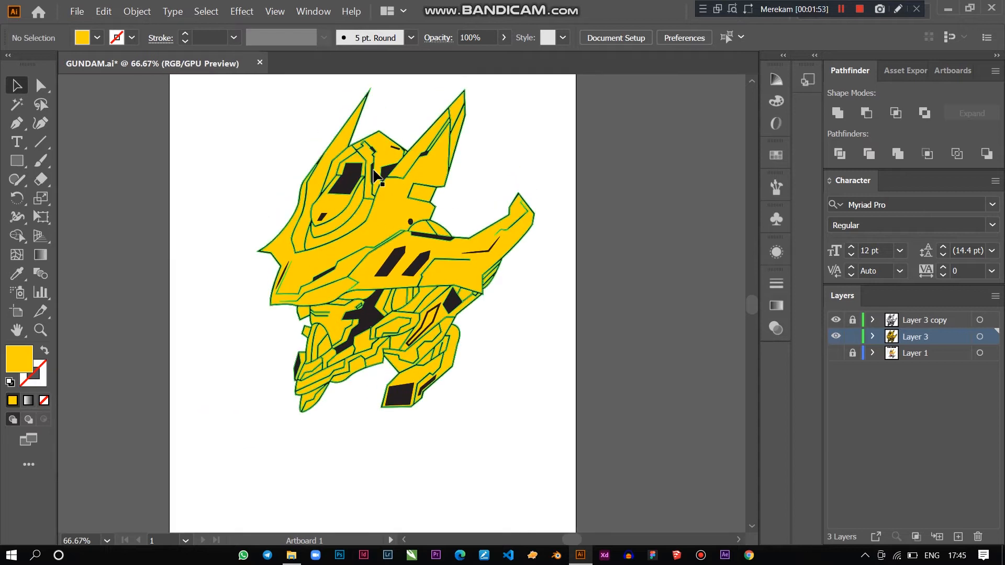
scroll(331, 185, "up", 2)
scroll(327, 202, "down", 1)
scroll(319, 212, "down", 3)
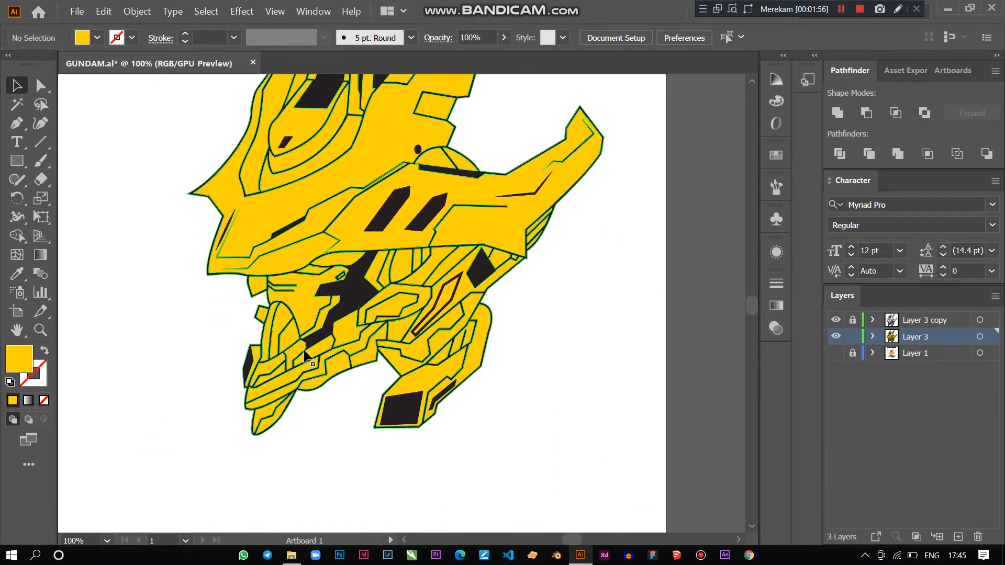
Step: Isolate the Layer 3 group and fill the middle chin pieces beneath the black face section with red FF0000
left_click(351, 329)
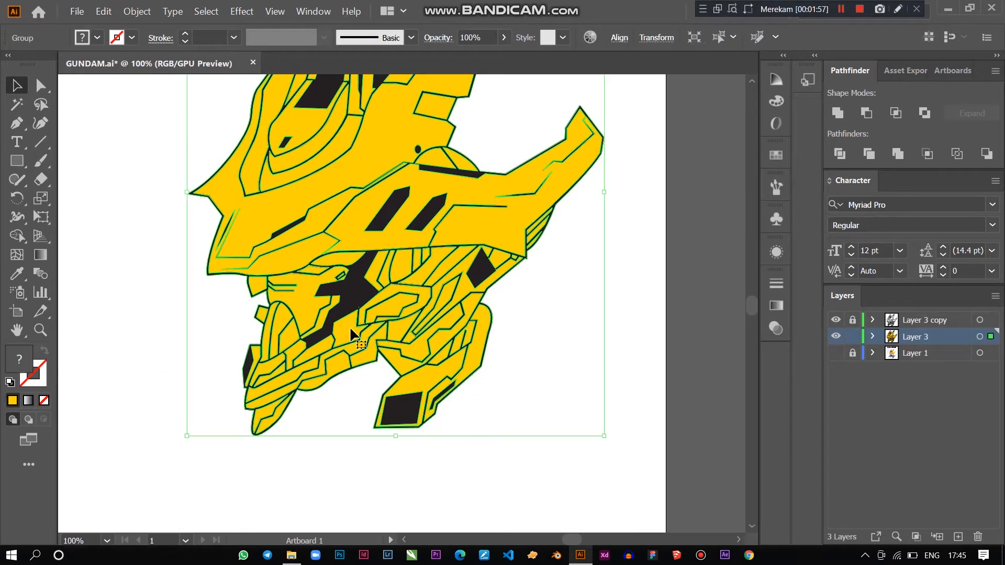
double_click(351, 329)
left_click(351, 330)
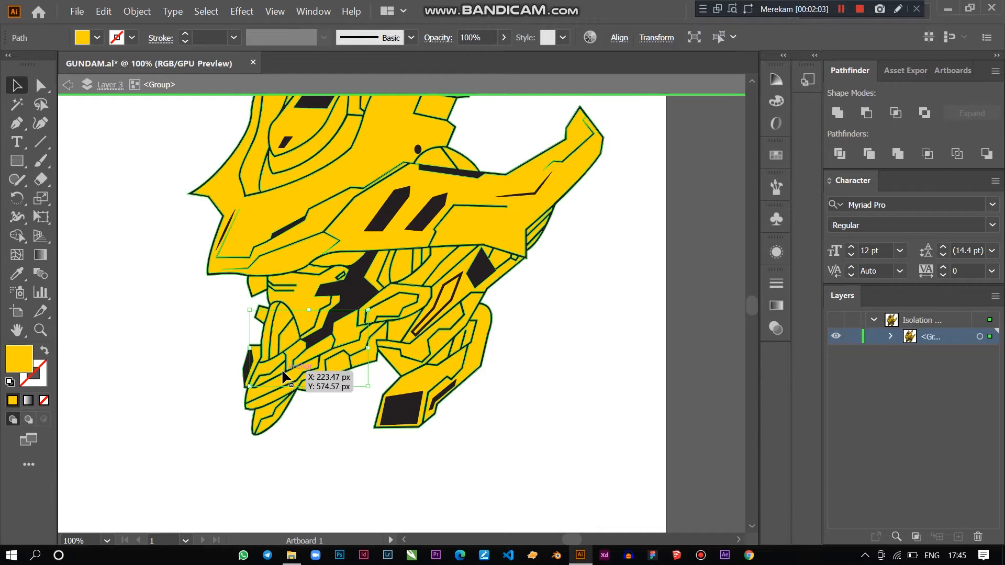
scroll(279, 368, "up", 3)
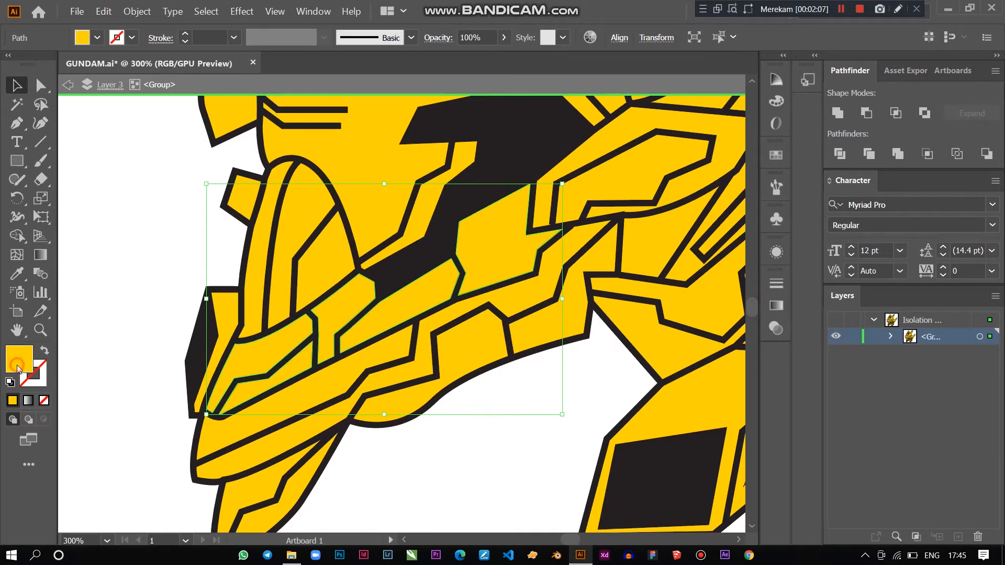
double_click(18, 368)
left_click_drag(768, 218, 758, 182)
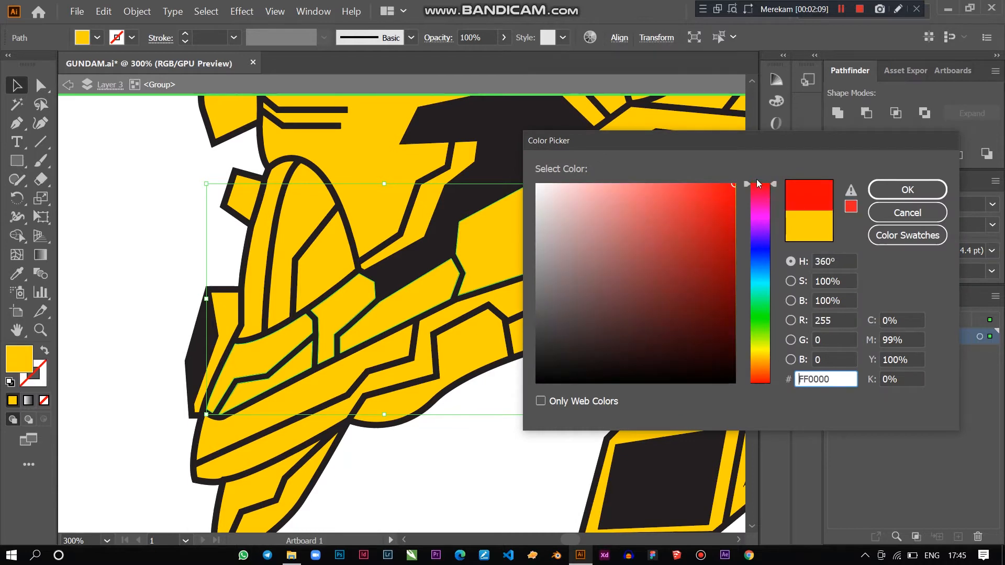
left_click(908, 189)
left_click(429, 486)
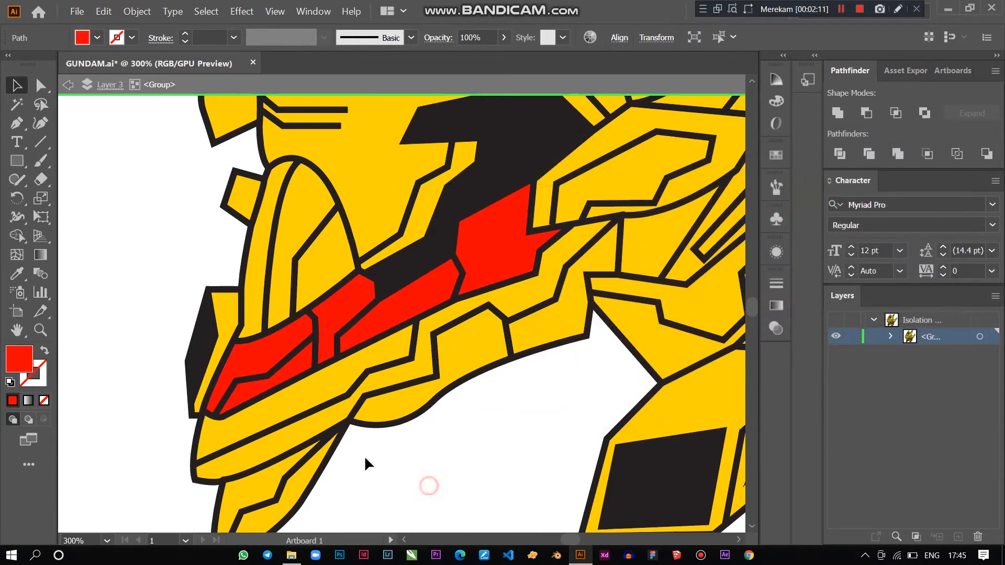
Step: Apply the chin's red to the pointed front plate, the small side piece, the long jaw strips and the lower tip using the Eyedropper
left_click(253, 304)
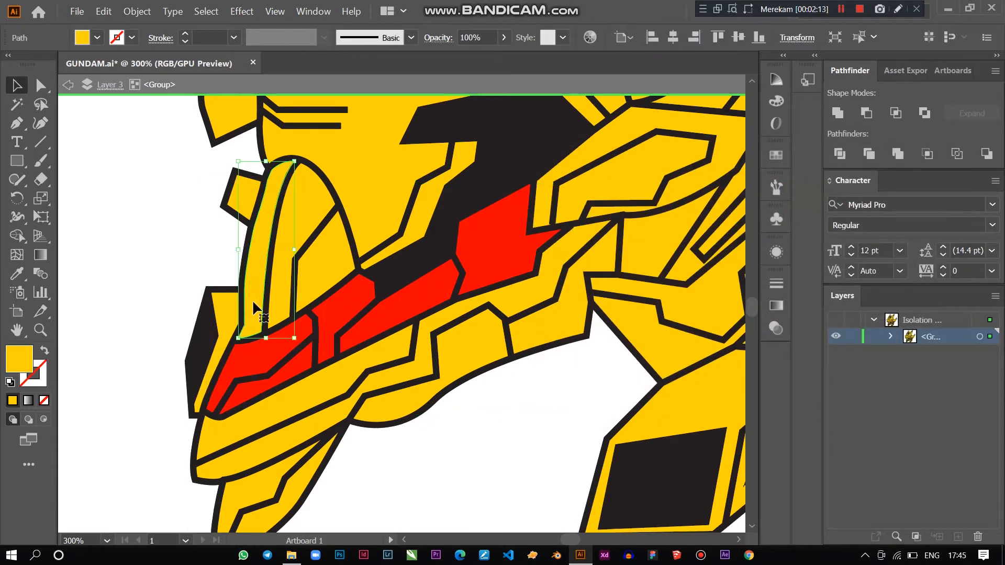
left_click(319, 275, "shift")
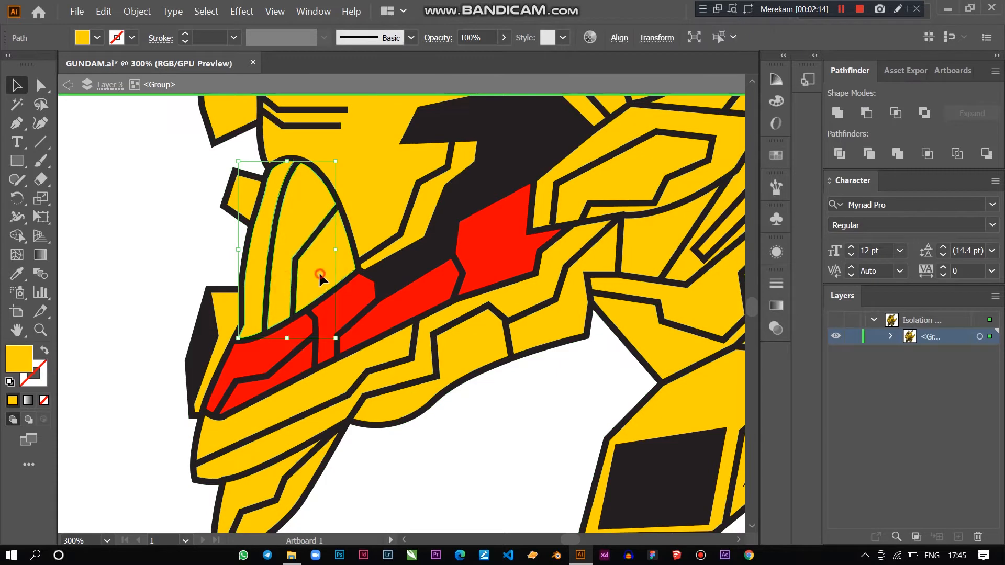
left_click(220, 309, "shift")
left_click(251, 441, "shift")
left_click(252, 444, "shift")
left_click(263, 488, "shift")
left_click(282, 503, "shift")
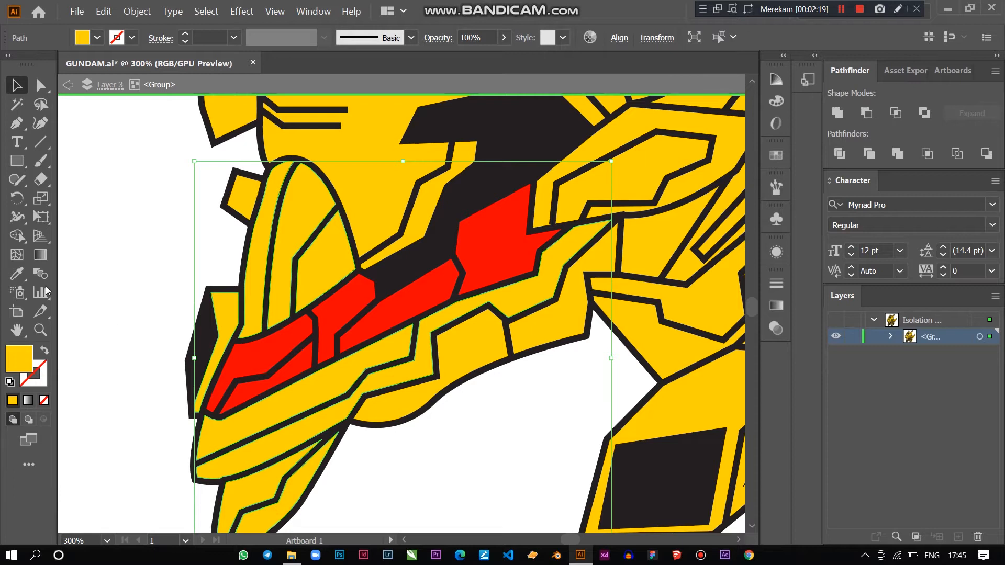
left_click(17, 270)
left_click(264, 359)
key("ctrl+minus")
key("ctrl+minus")
key("ctrl+minus")
key("ctrl+minus")
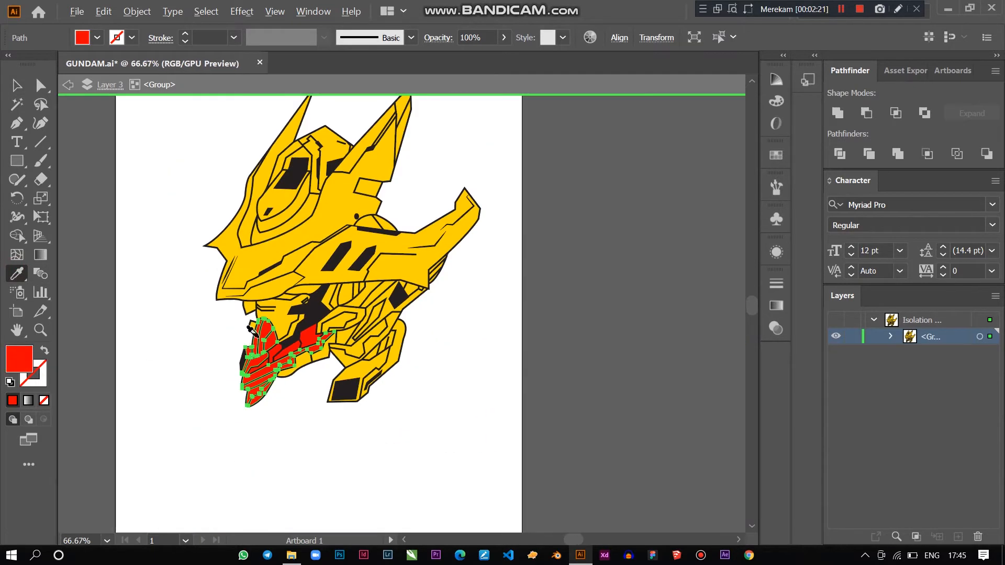
key("ctrl+equal")
key("ctrl+equal")
left_click(13, 91)
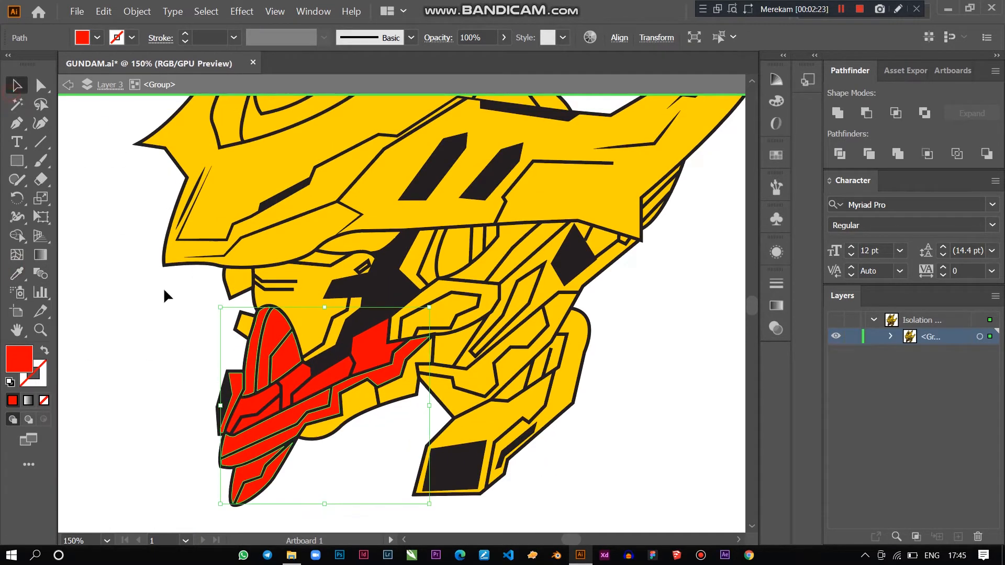
left_click(132, 390)
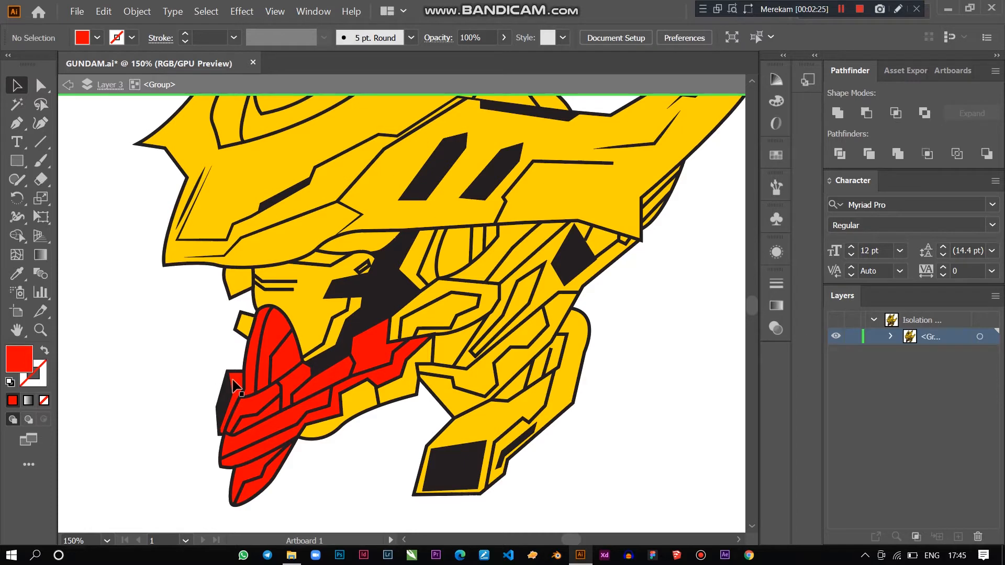
Step: Apply the same red to the remaining yellow pieces along the chin's lower edge with the Eyedropper, and exit isolation mode
left_click(364, 411)
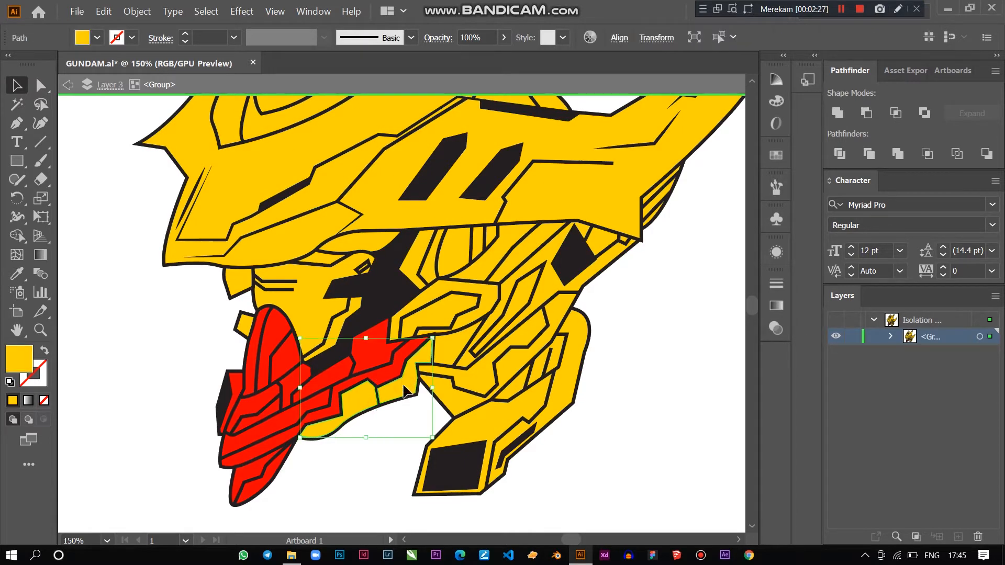
left_click(19, 275)
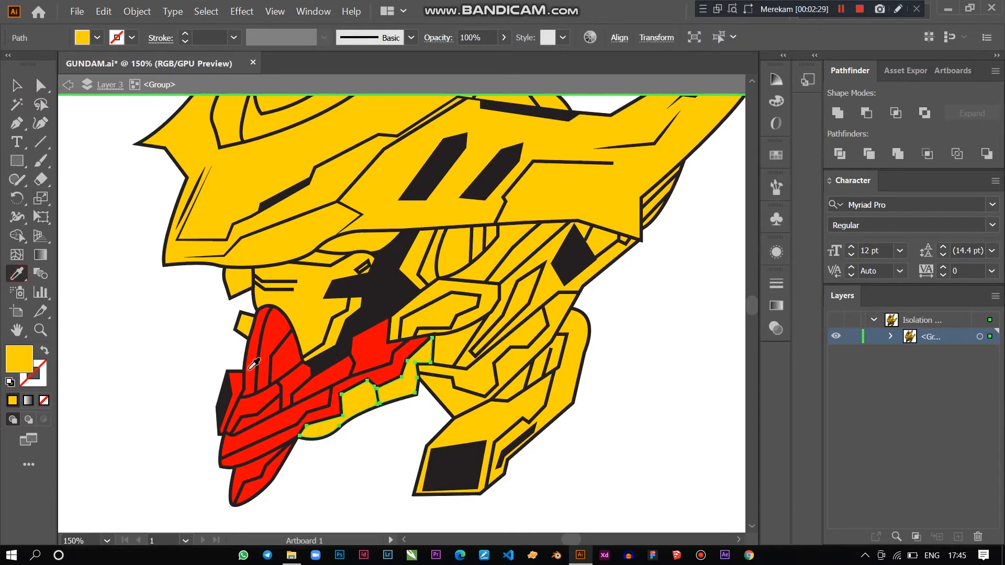
left_click(309, 373)
scroll(218, 212, "down", 1)
scroll(218, 212, "up", 1)
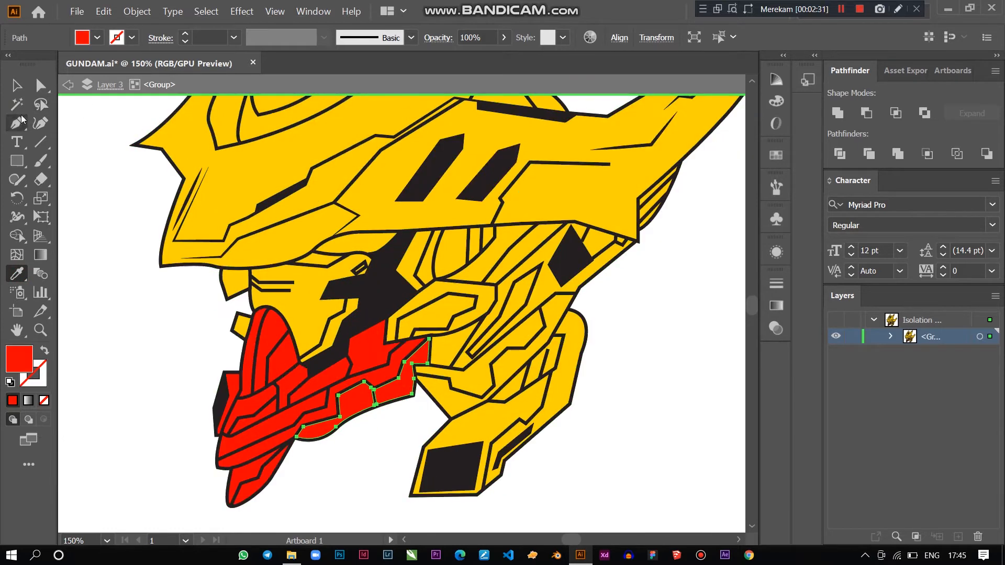
left_click(17, 87)
left_click(108, 179)
scroll(107, 278, "down", 1)
scroll(183, 193, "up", 1)
scroll(186, 296, "up", 1)
scroll(186, 296, "down", 1)
scroll(206, 393, "down", 1)
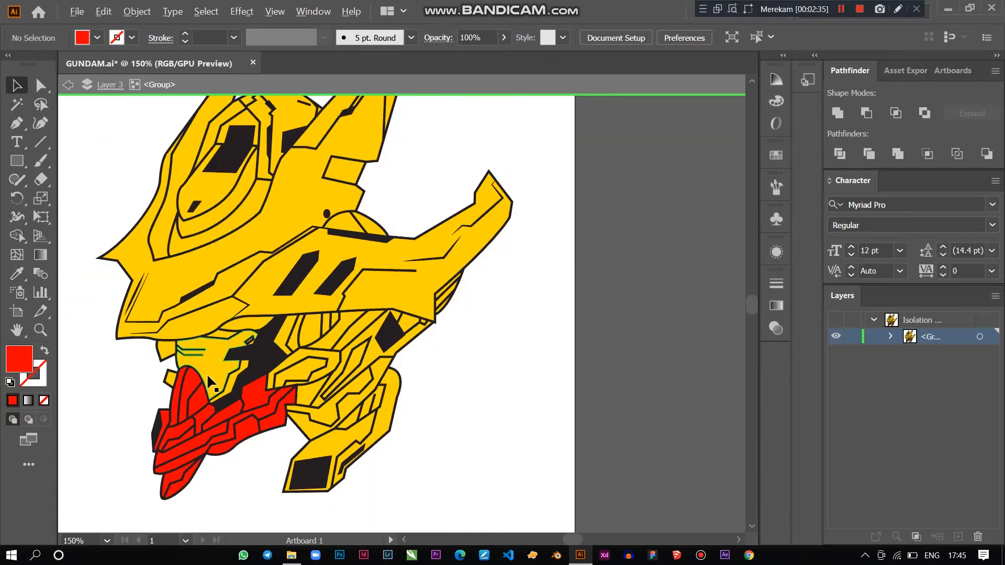
scroll(205, 393, "up", 1)
double_click(713, 271)
scroll(503, 290, "down", 2)
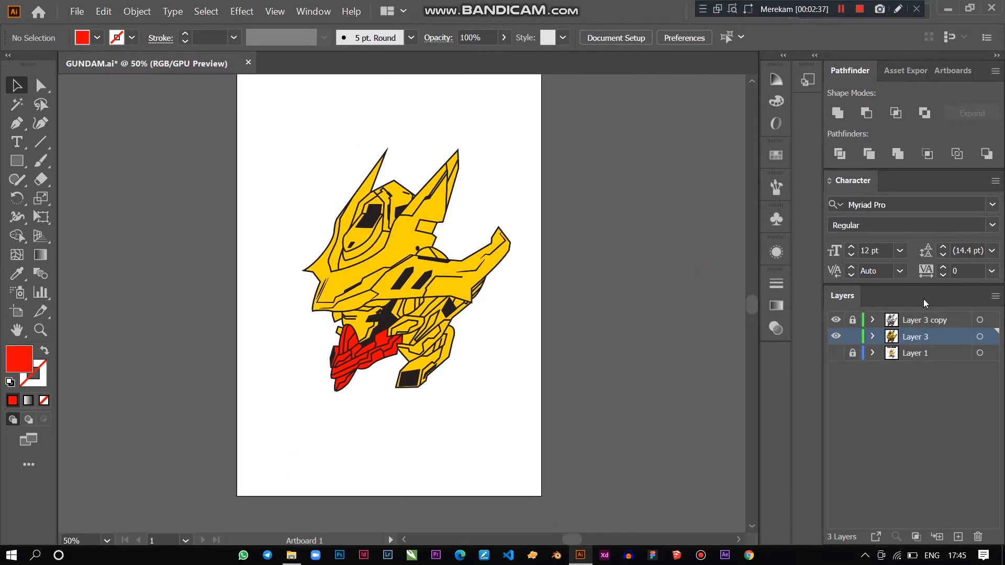
Step: Hide Layer 3 copy and show the reference photo on Layer 1
left_click(835, 323)
left_click(835, 338, "ctrl")
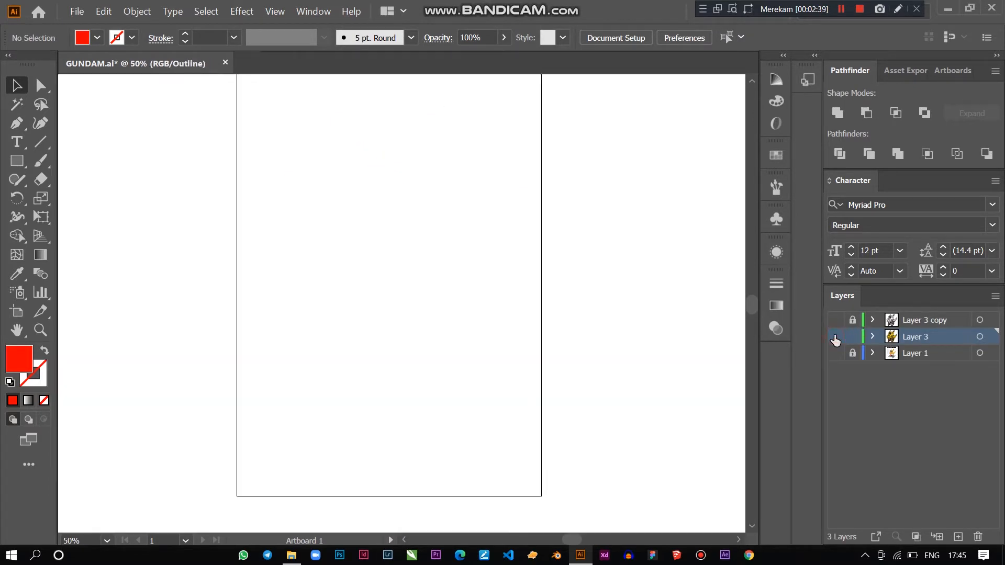
left_click(837, 337, "ctrl")
left_click(836, 353)
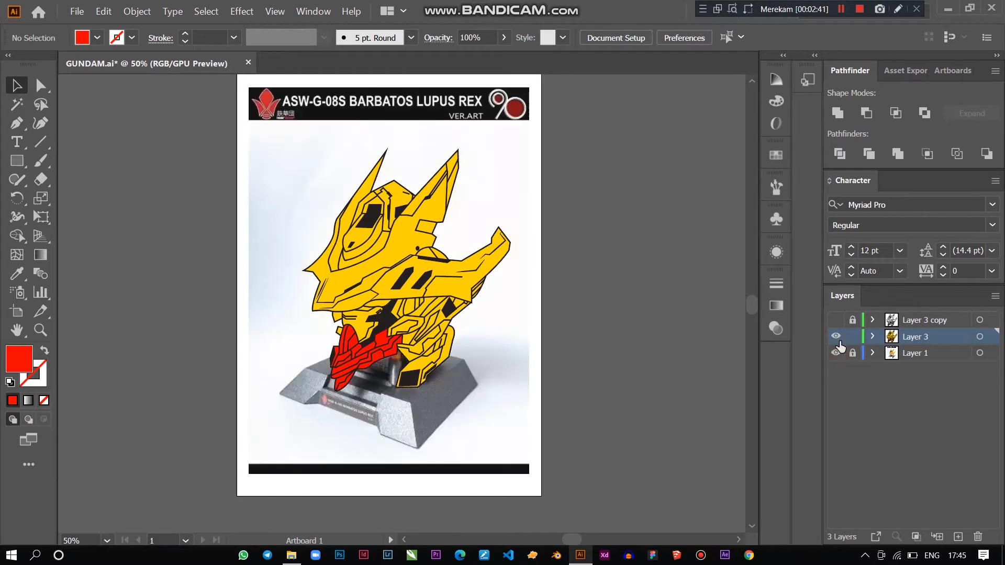
Step: Toggle Layer 3's visibility to compare the jaw and cheek colours with the reference photo
left_click(836, 337)
left_click(837, 338)
left_click(837, 338)
left_click(837, 339)
left_click(837, 338)
left_click(838, 339)
left_click(838, 340)
scroll(398, 335, "up", 3)
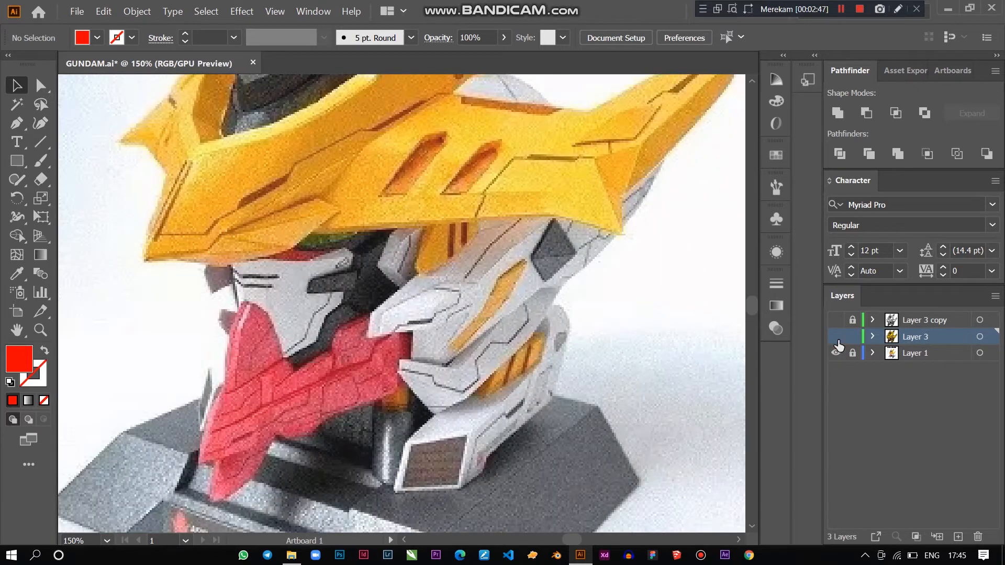
left_click(837, 338)
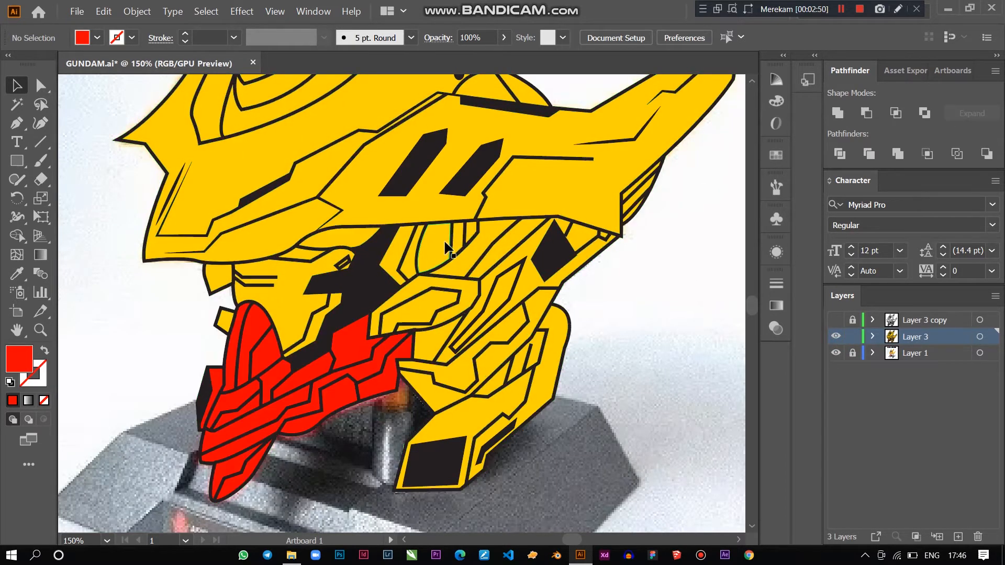
left_click(836, 338)
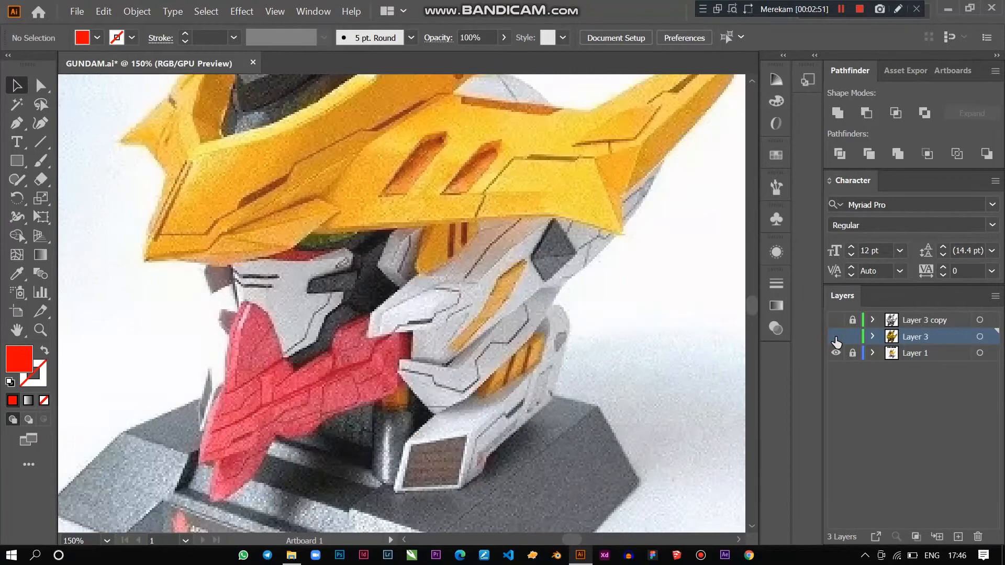
left_click(835, 338)
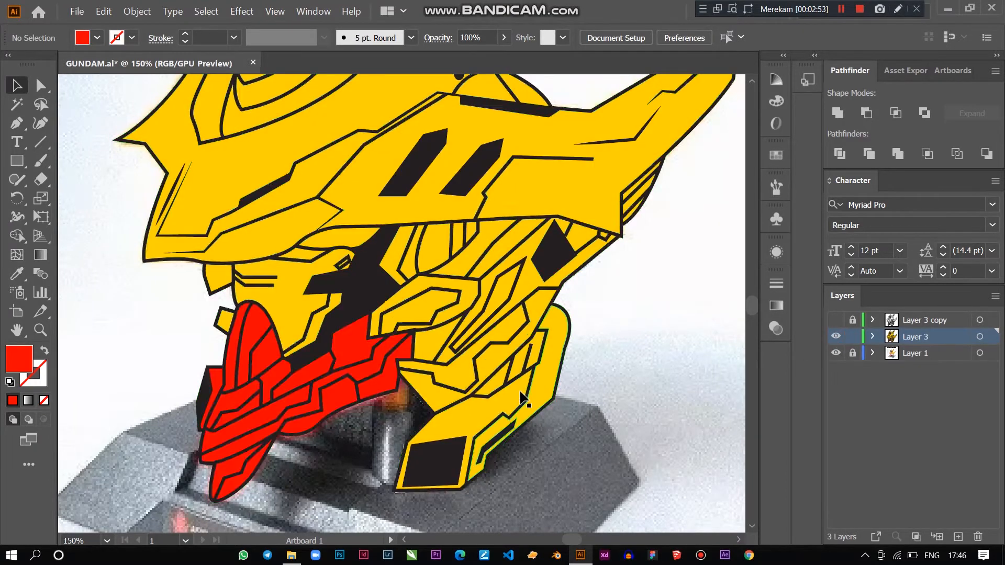
Step: Isolate the Layer 3 group, fill the lower cheek strip pieces with light grey E5E5E5, and exit isolation mode
double_click(493, 361)
left_click(493, 362)
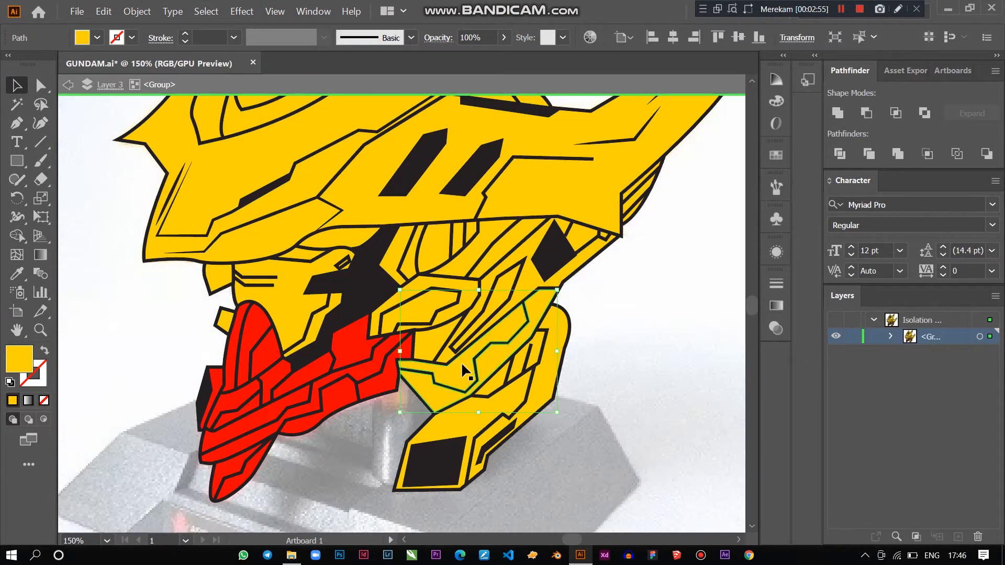
double_click(15, 361)
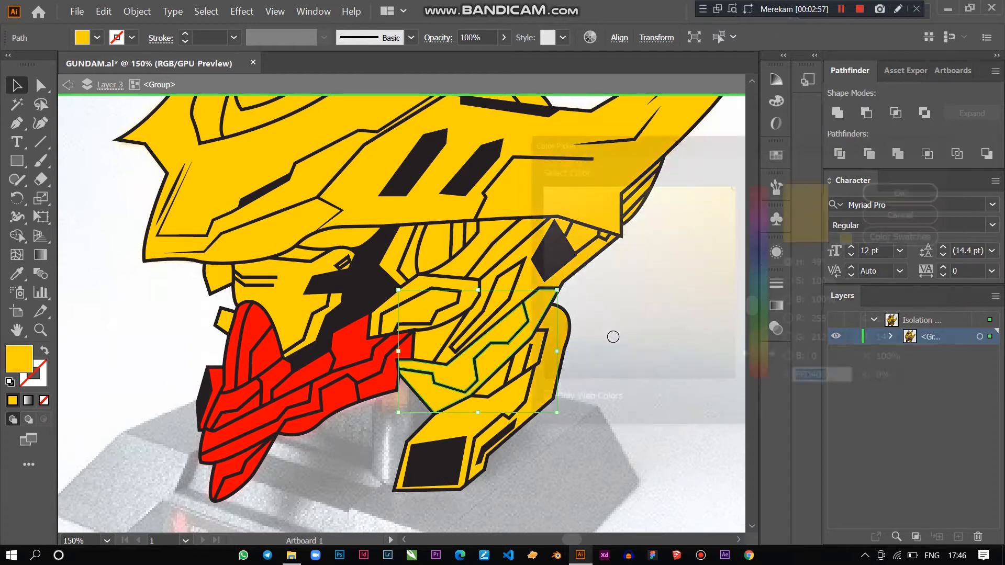
left_click_drag(529, 196, 527, 204)
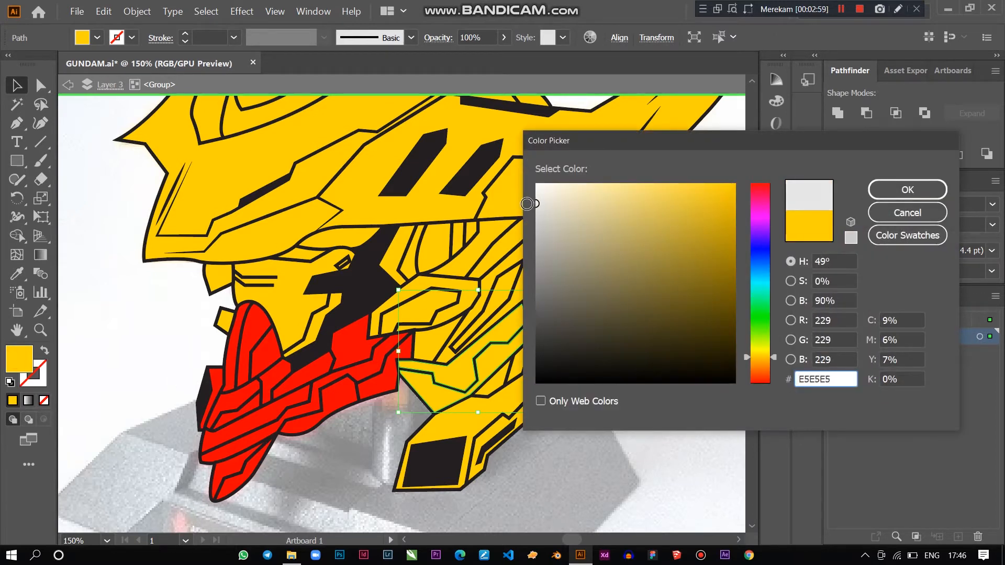
left_click(921, 192)
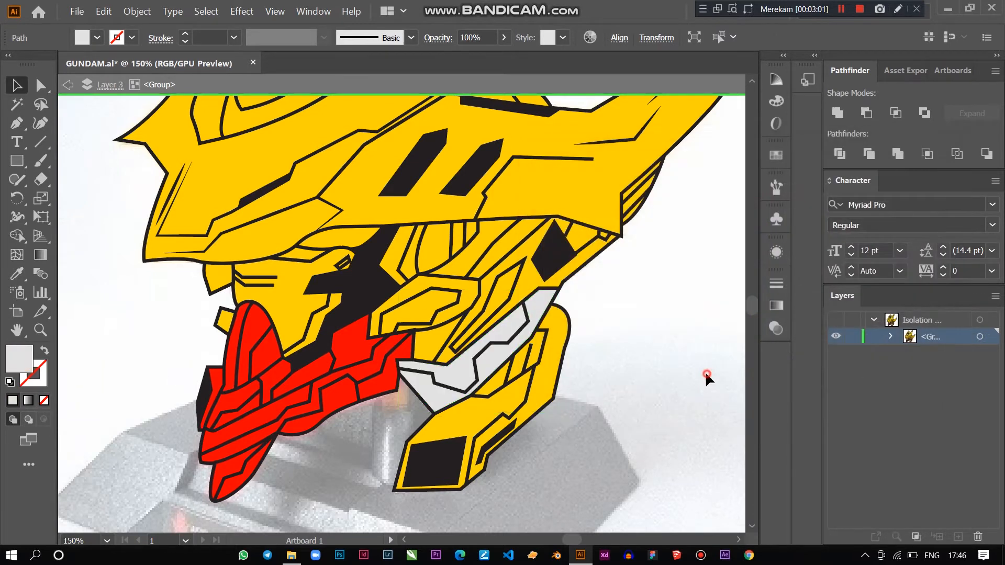
double_click(705, 371)
Step: Isolate the group again and apply the cheek's light grey to the lower side guard pieces with the Eyedropper
scroll(534, 344, "up", 4)
scroll(448, 415, "down", 2)
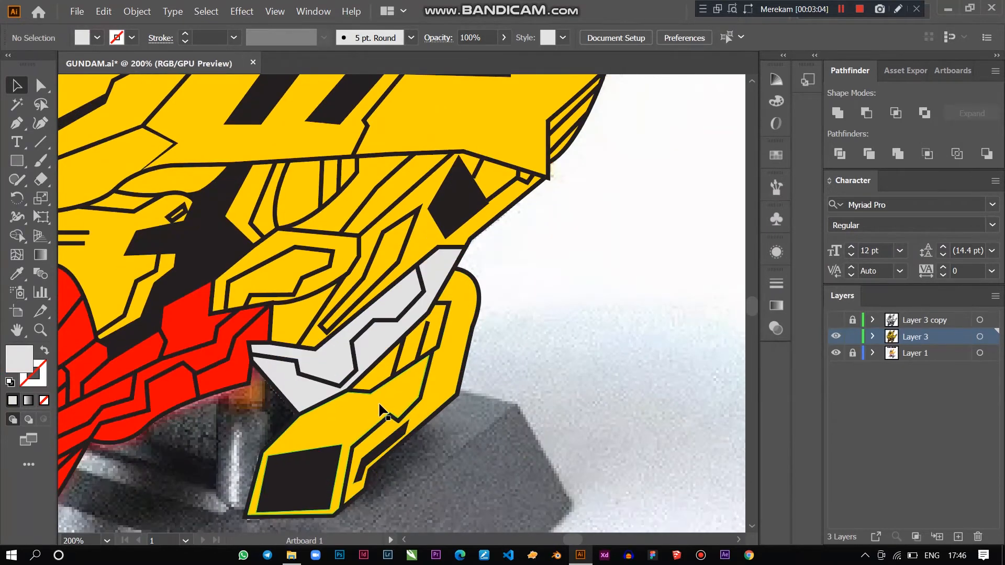
left_click(370, 401)
double_click(370, 401)
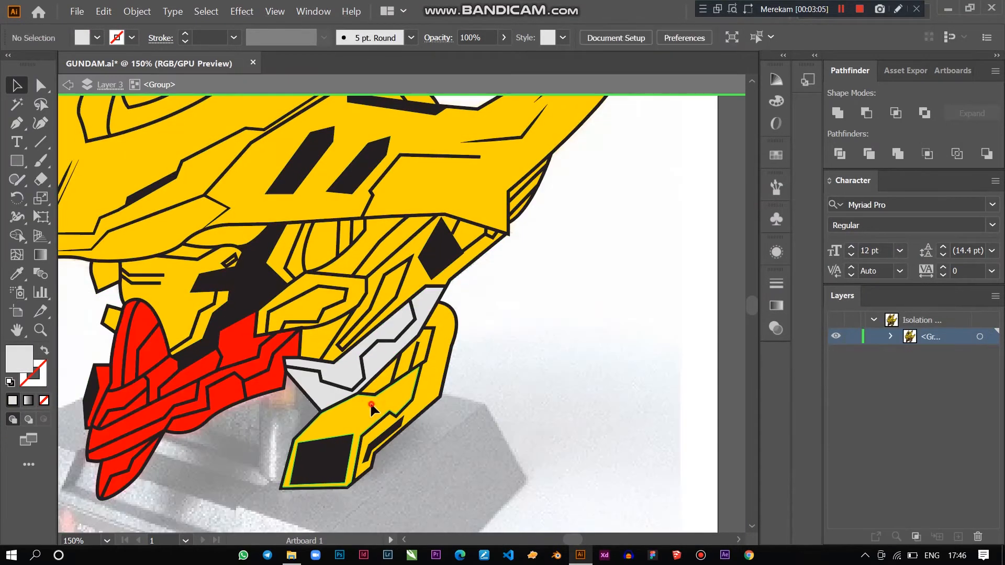
left_click(436, 373, "shift")
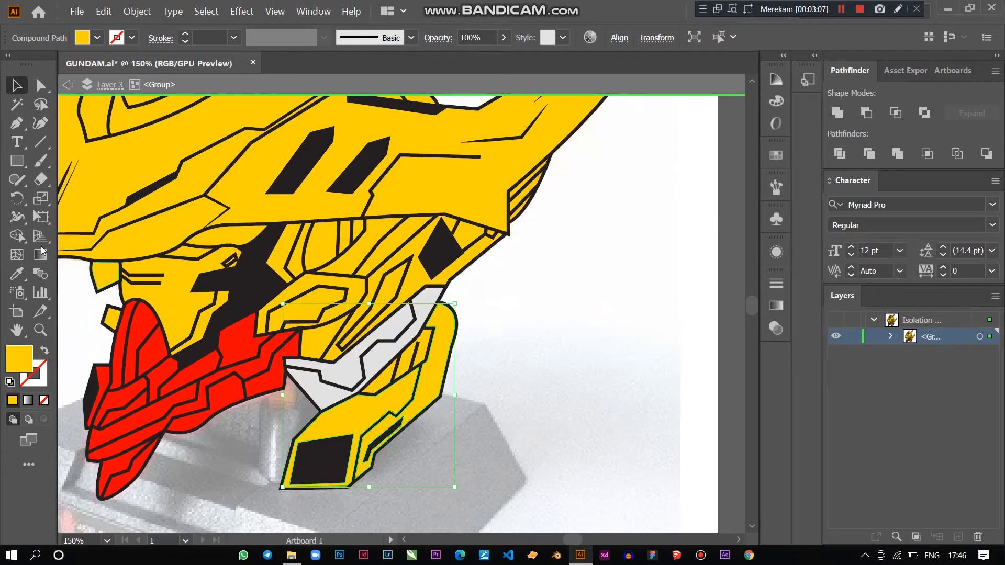
left_click(17, 272)
left_click(347, 370)
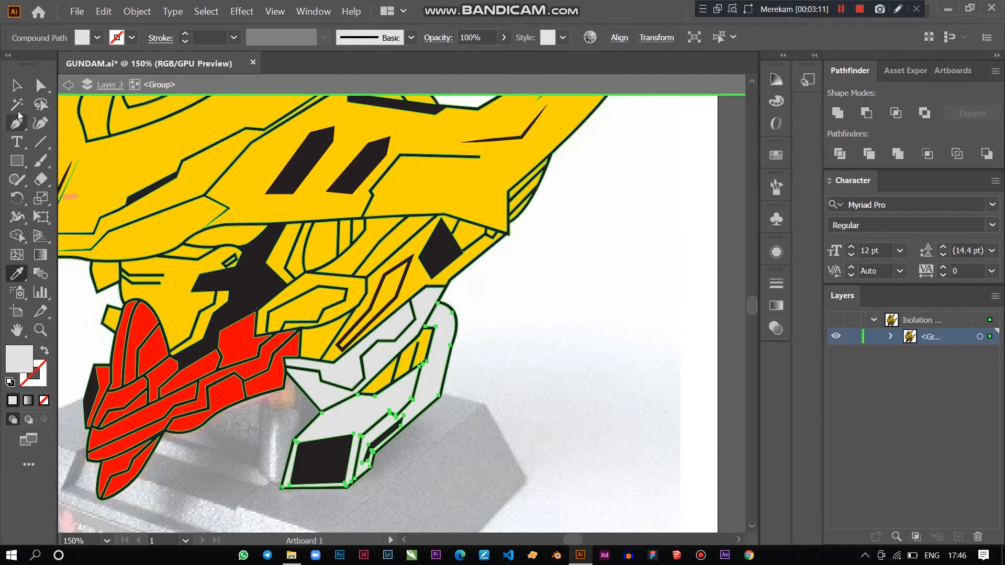
Step: Exit isolation mode and toggle Layer 3's visibility to compare the lower side guard with the reference photo
left_click(24, 90)
left_click(611, 338)
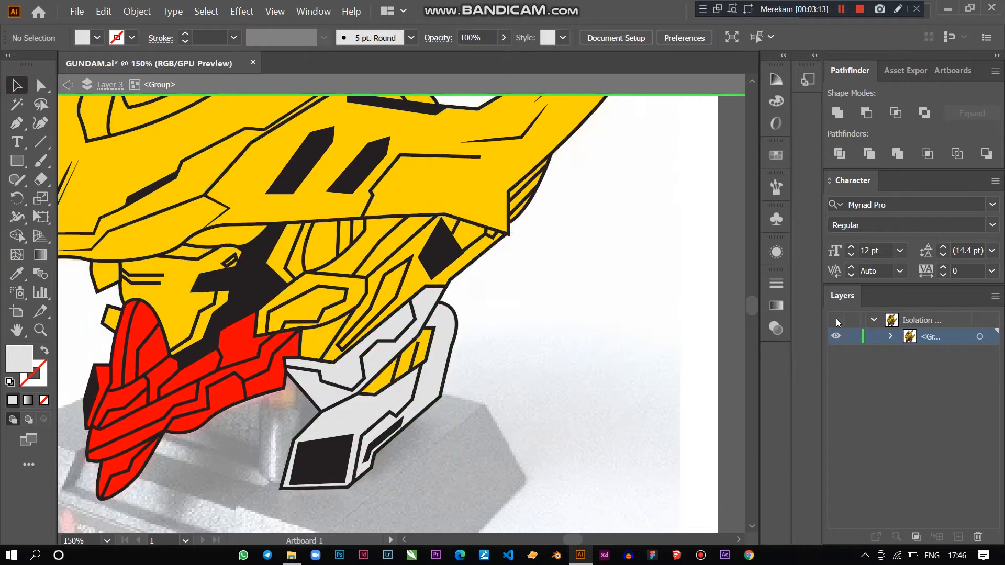
double_click(679, 361)
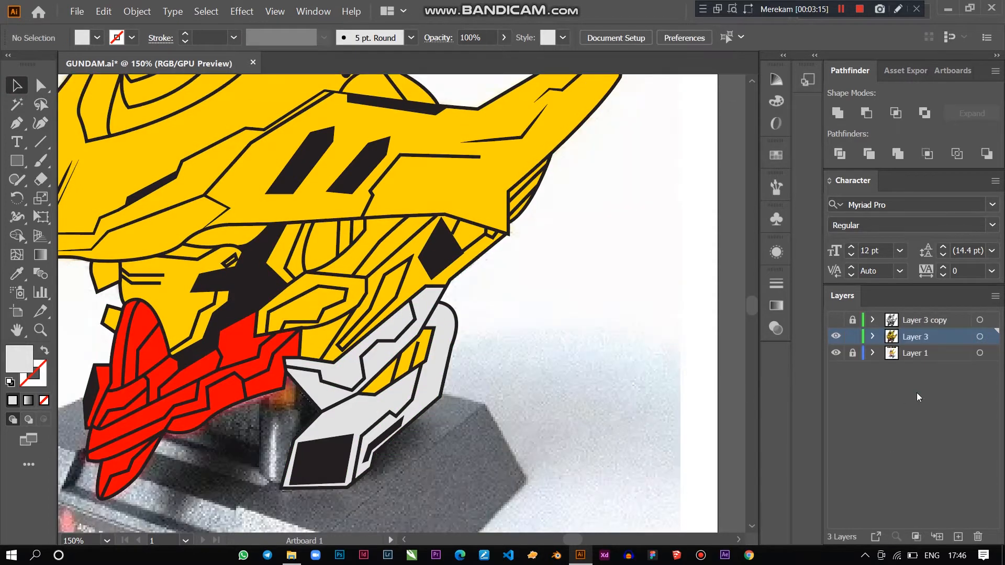
left_click(837, 337)
left_click(836, 337)
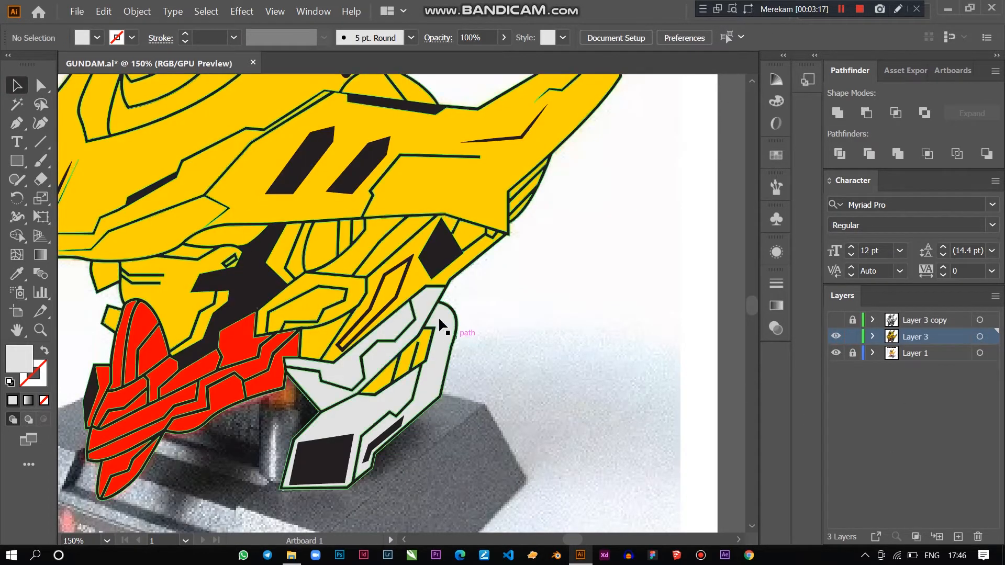
Step: Isolate the Layer 3 group, apply the light grey to the side strip around the black diamond, and compare it with the photo
double_click(419, 290)
left_click(412, 287)
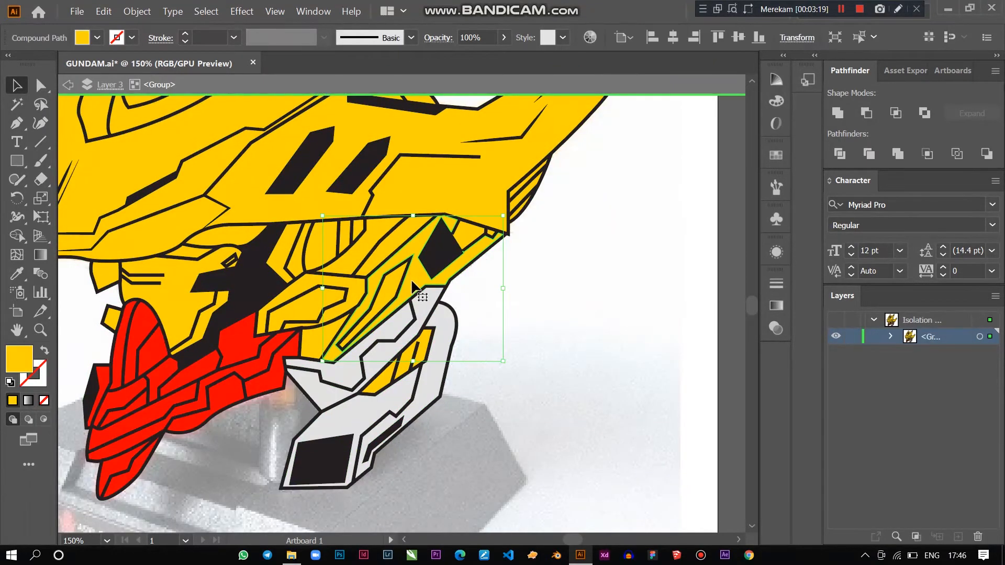
left_click(17, 273)
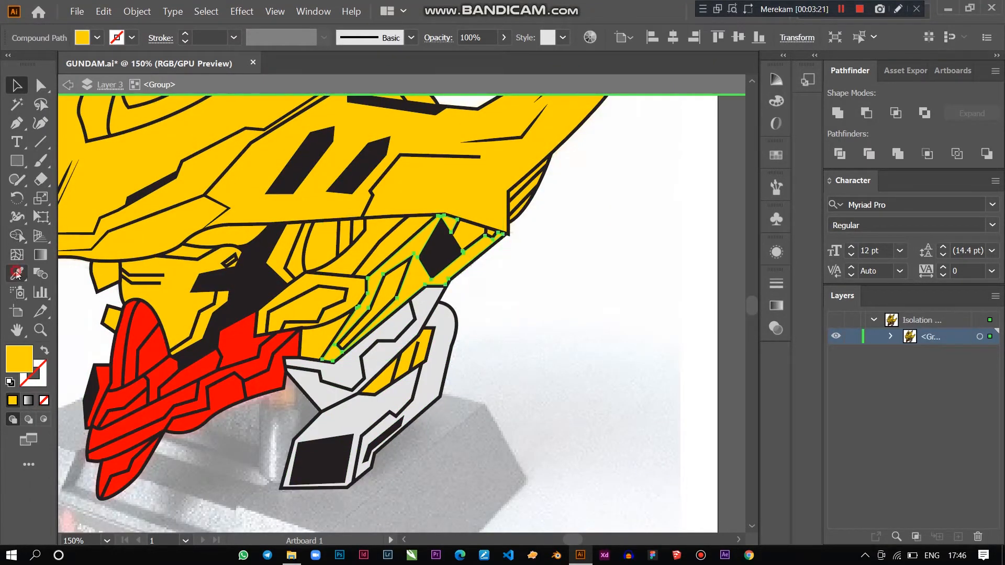
left_click(317, 381)
left_click(16, 85)
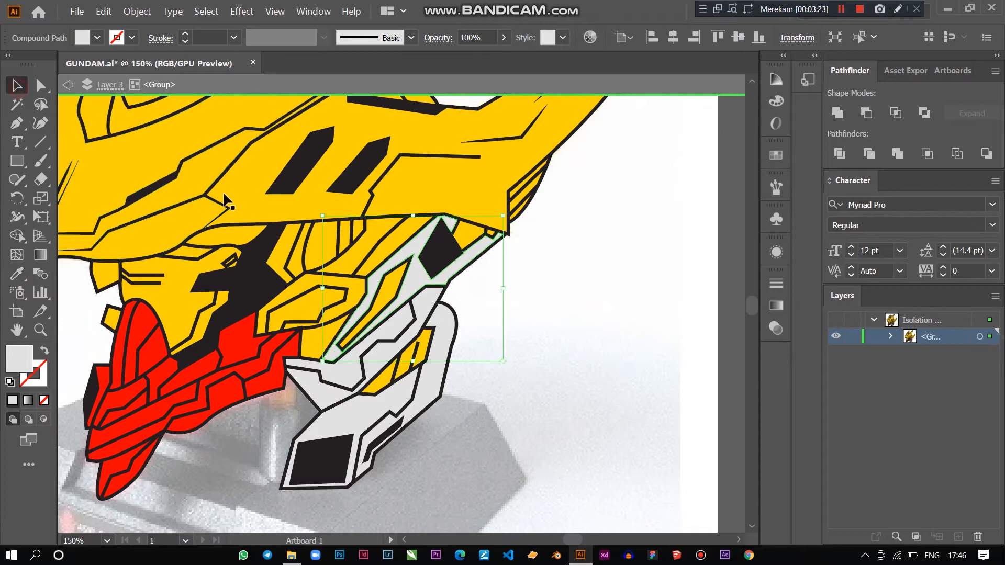
double_click(600, 341)
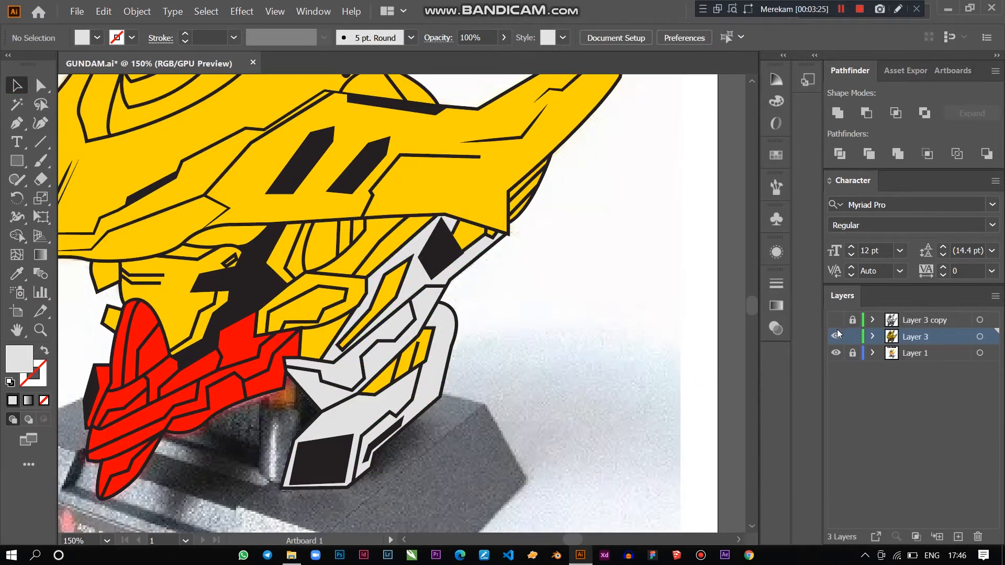
left_click(836, 336)
left_click(836, 337)
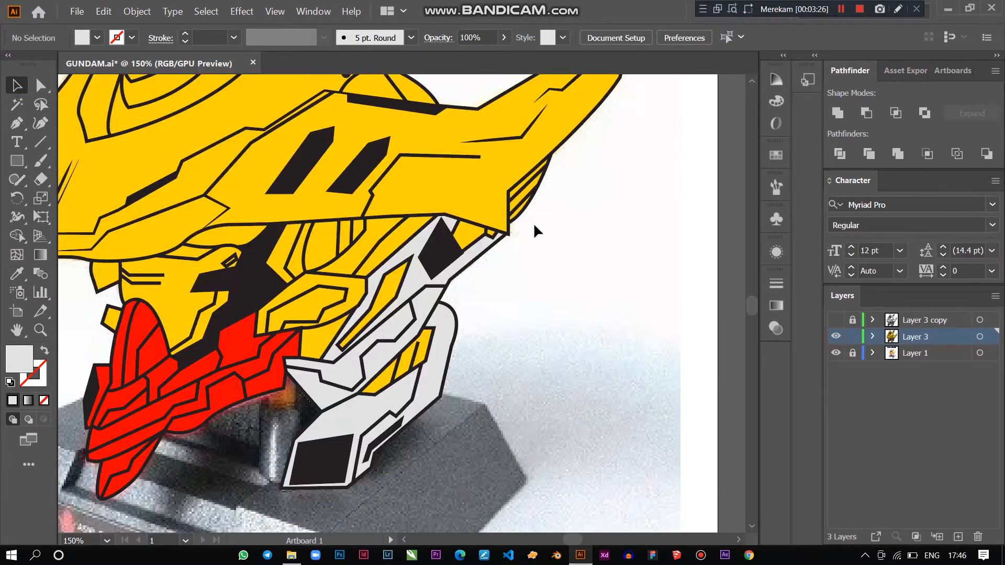
double_click(462, 229)
scroll(472, 224, "up", 2)
left_click(473, 233)
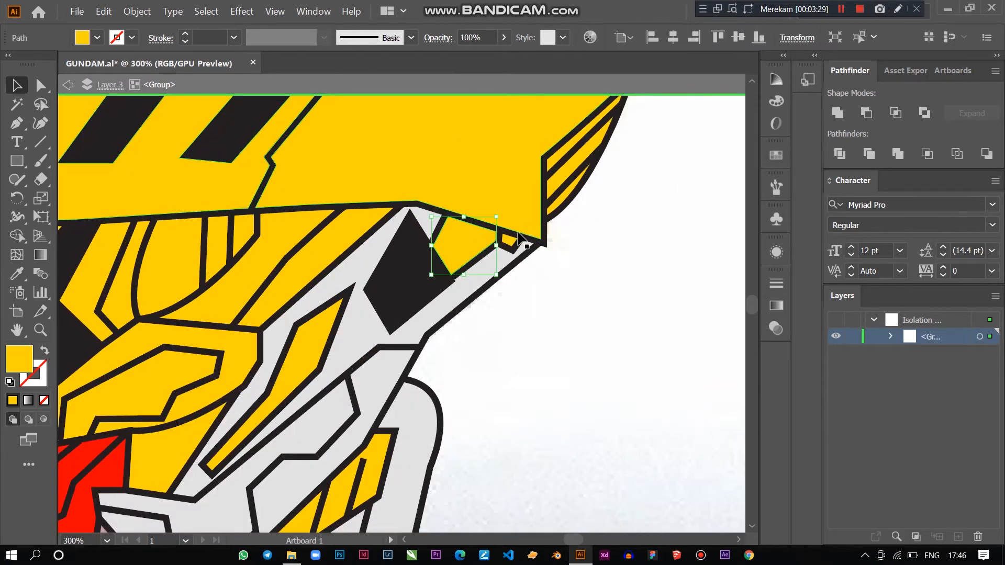
left_click(522, 232, "shift")
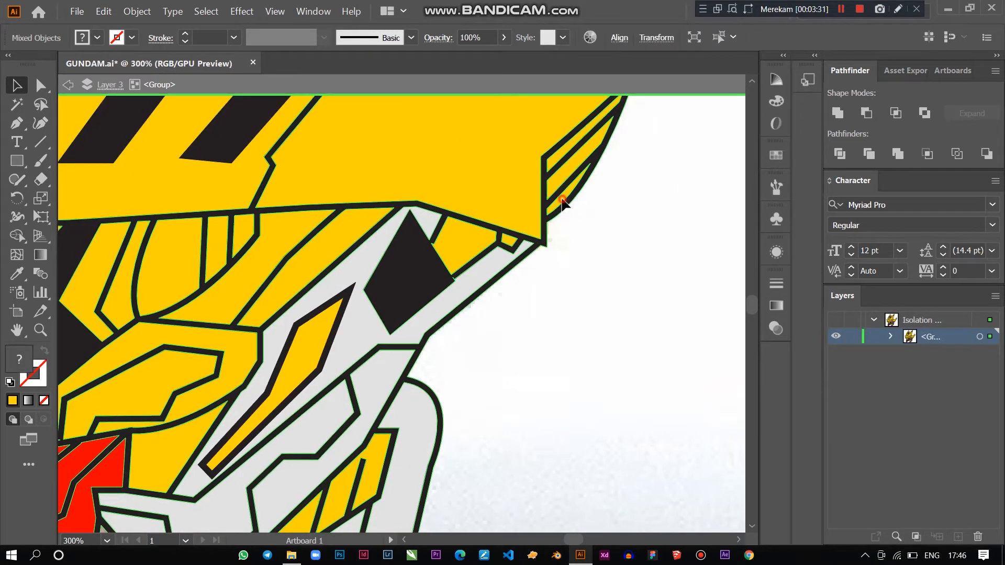
double_click(472, 244)
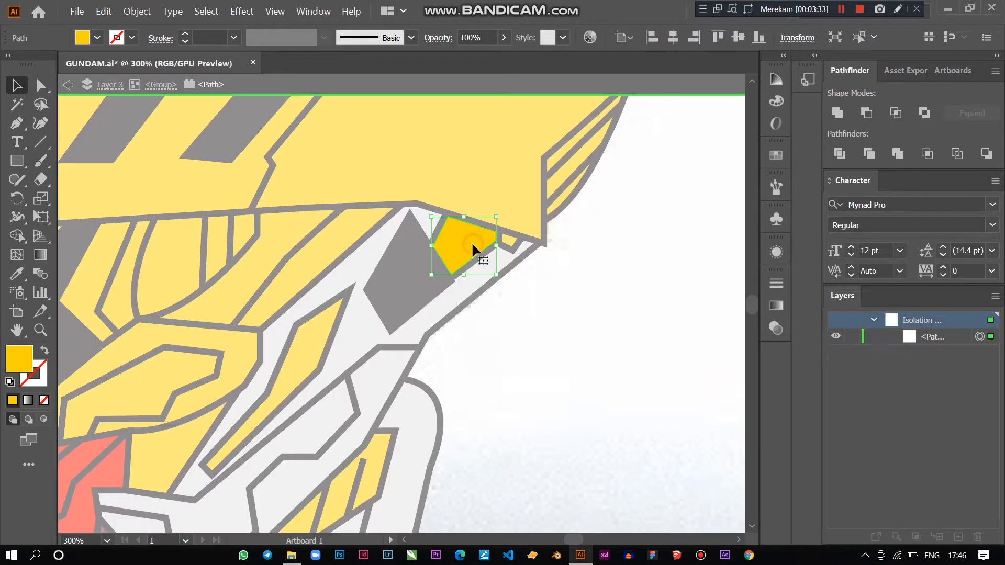
double_click(510, 239)
left_click(511, 239)
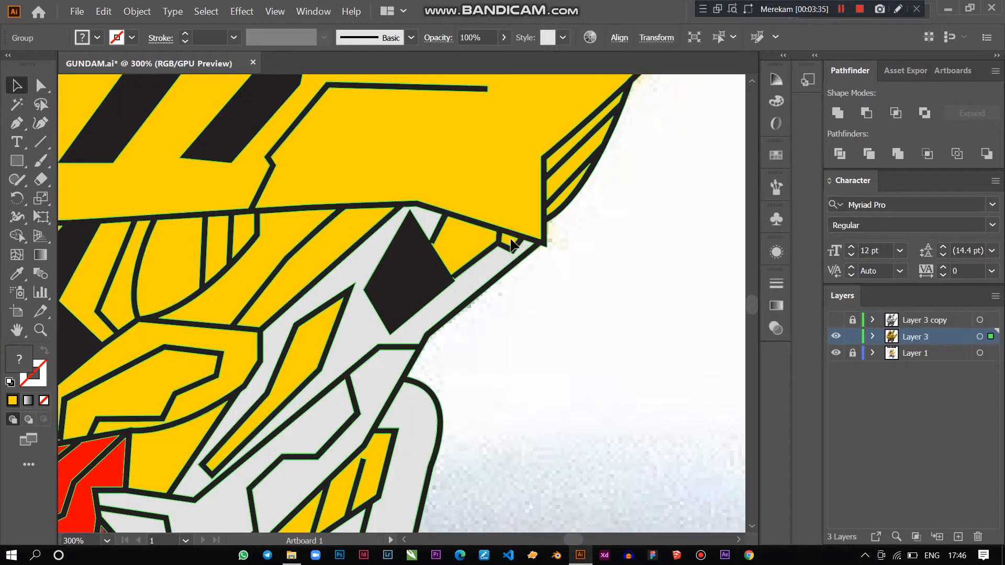
key("ctrl+shift+a")
left_click(463, 241)
left_click(650, 285)
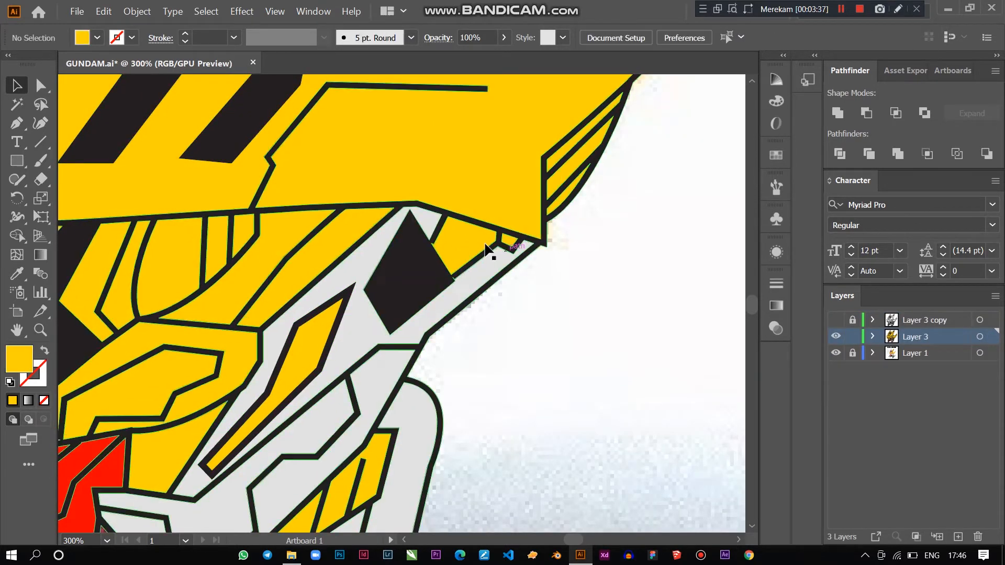
Step: Isolate the group, fill the small pieces beside the black diamond and the strips behind the wing with light grey, and exit isolation
double_click(465, 234)
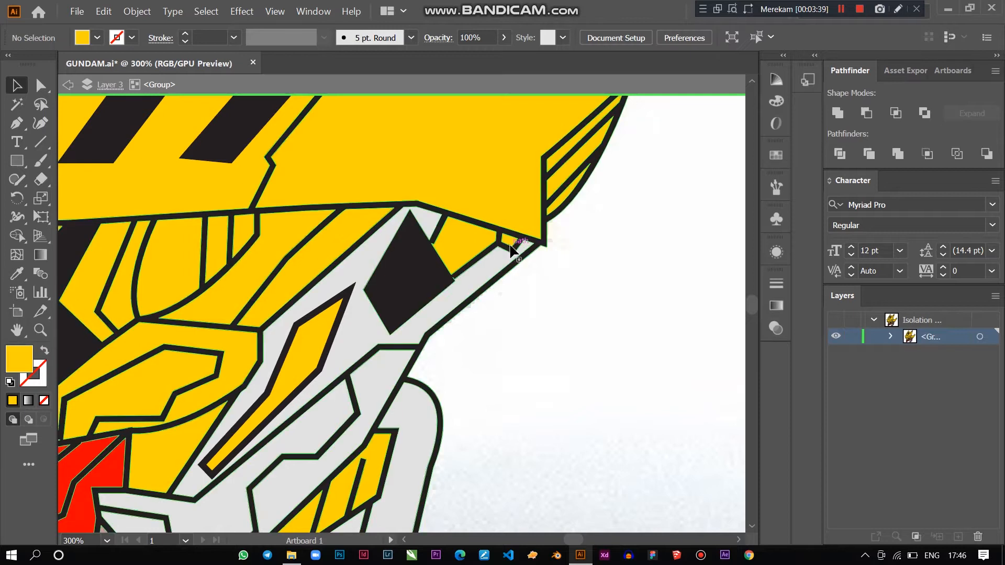
left_click(484, 246)
left_click(562, 203, "shift")
left_click(561, 180, "shift")
left_click(561, 154, "shift")
left_click(17, 274)
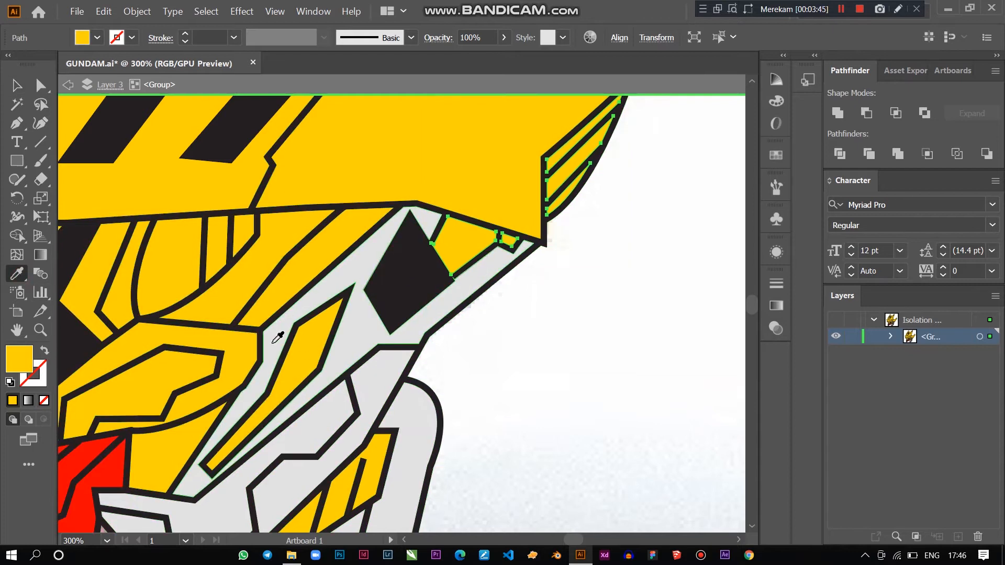
left_click(274, 338)
left_click(16, 87)
left_click(637, 394)
key("ctrl+1")
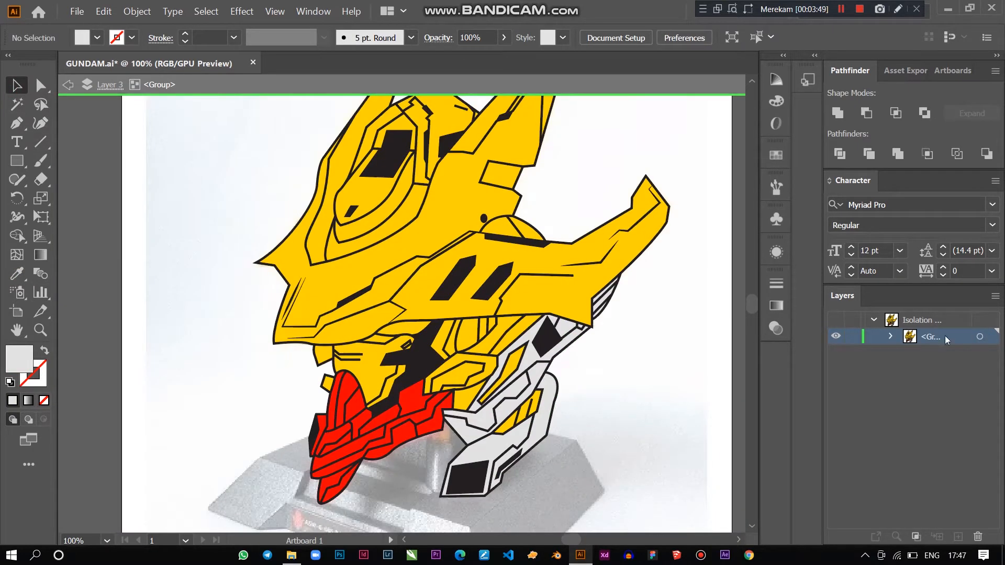
double_click(628, 384)
Step: Toggle Layer 3's visibility repeatedly to check which remaining yellow side pieces differ from the reference photo
scroll(587, 416, "down", 4)
scroll(603, 411, "up", 3)
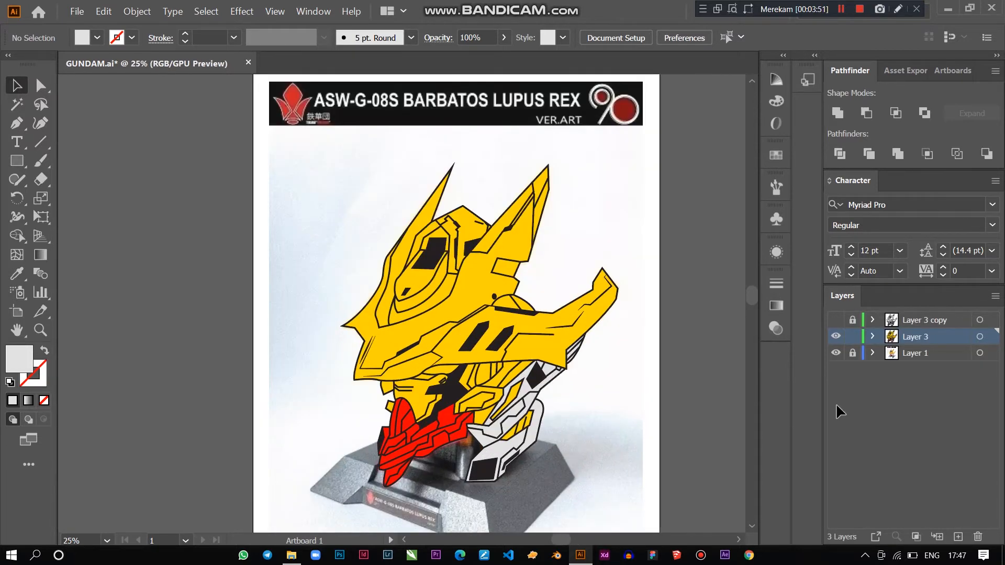
scroll(513, 450, "up", 2)
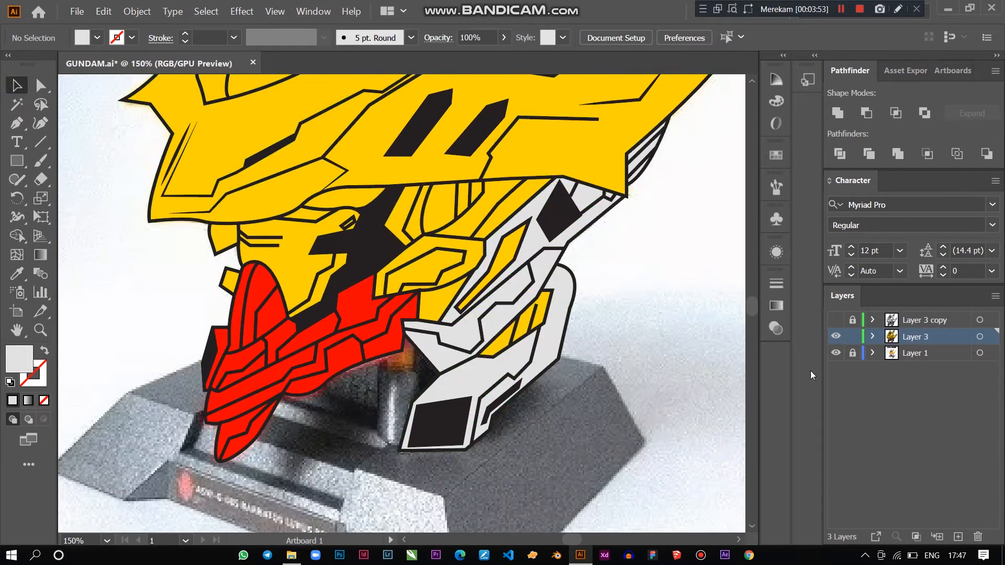
left_click(836, 338)
left_click(835, 338)
left_click(835, 337)
left_click(836, 338)
left_click(835, 338)
left_click(835, 338)
Step: Isolate the group, apply light grey to the cheek guard pieces and the strips above them with the Eyedropper, and exit isolation
double_click(477, 231)
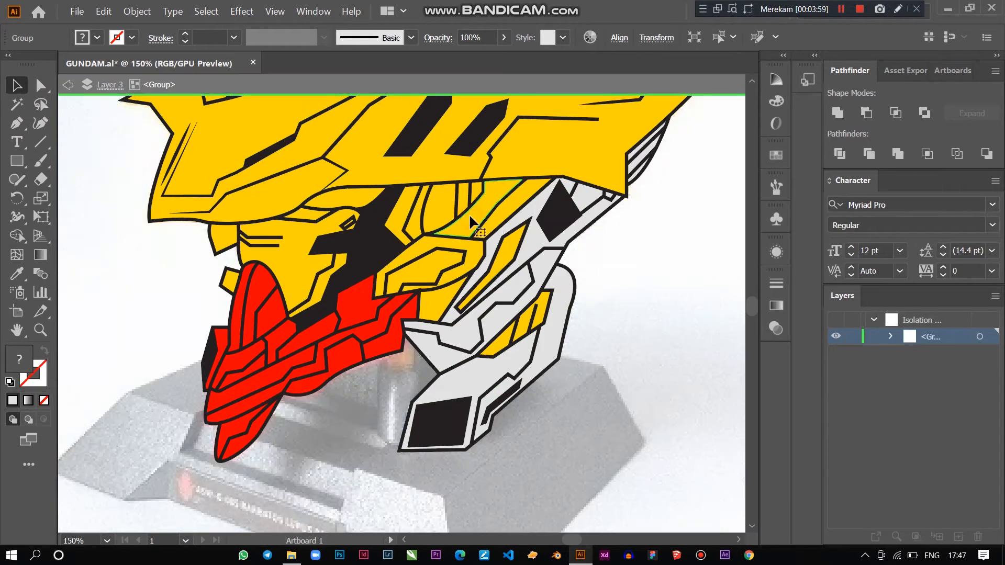
left_click(499, 220)
left_click(499, 217, "shift")
left_click(464, 244, "shift")
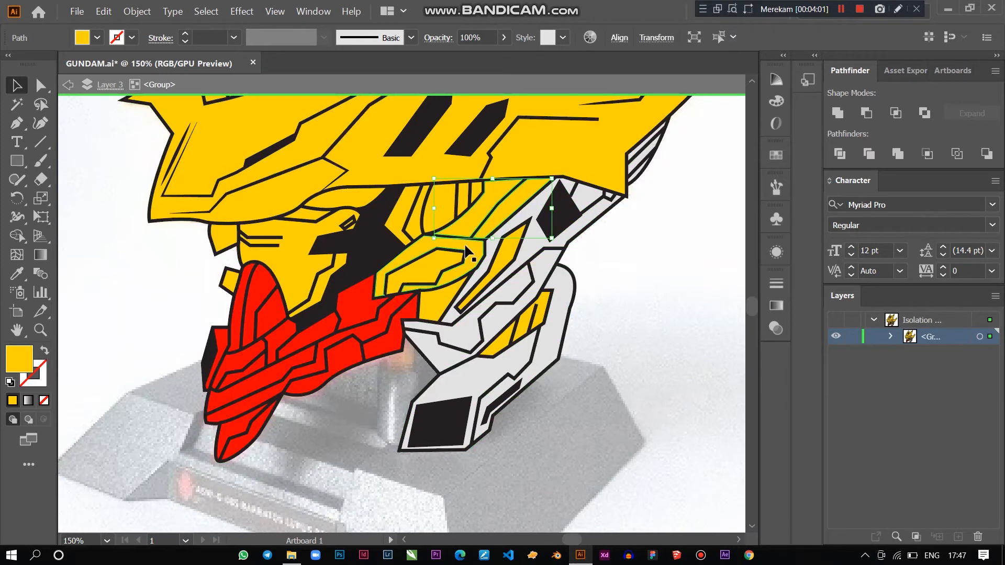
left_click(431, 254, "shift")
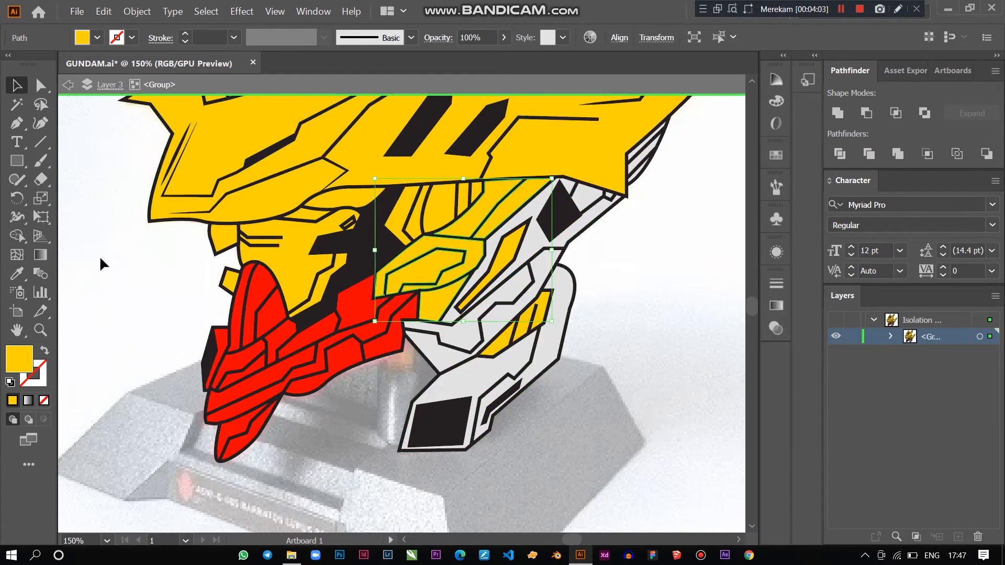
left_click(17, 273)
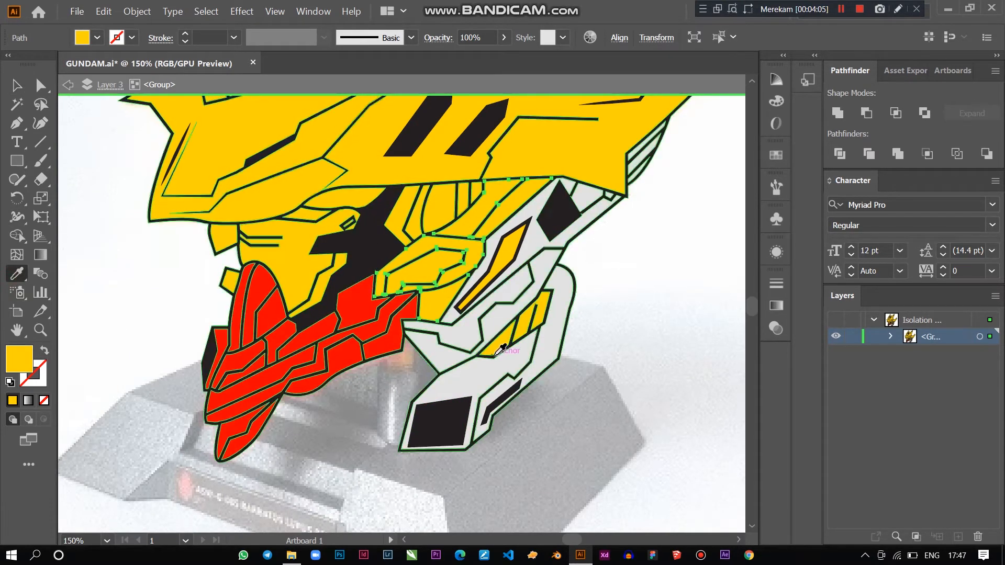
left_click(483, 372)
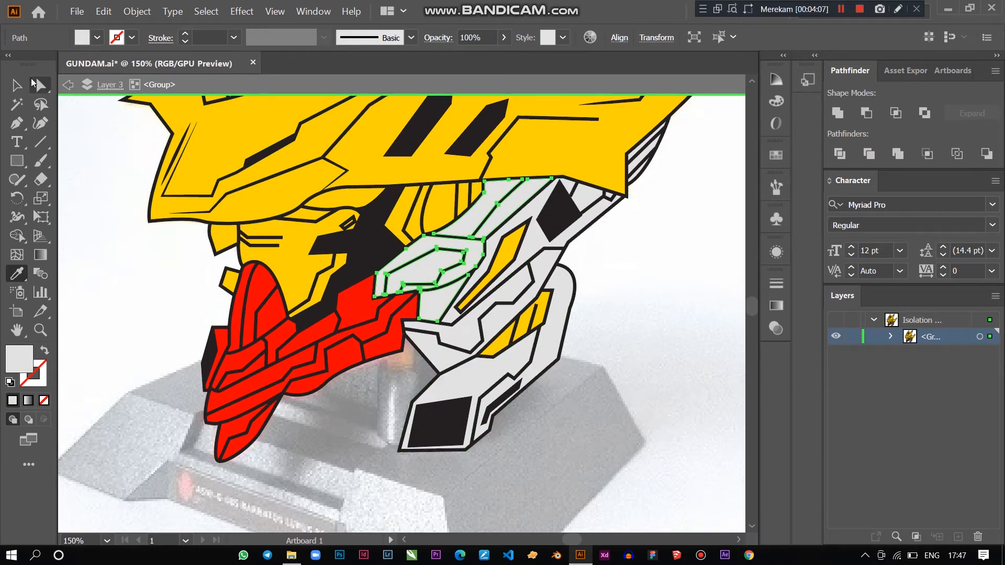
key("v")
double_click(94, 151)
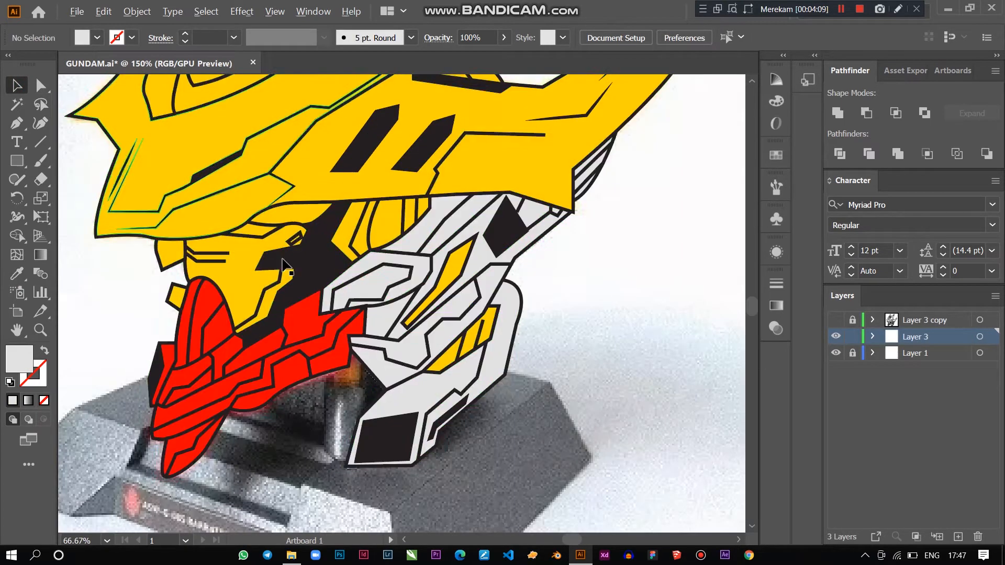
Step: Hide and show Layer 3 to compare the narrow pieces beside the black neck area with the photo
left_click(836, 336)
left_click(836, 336)
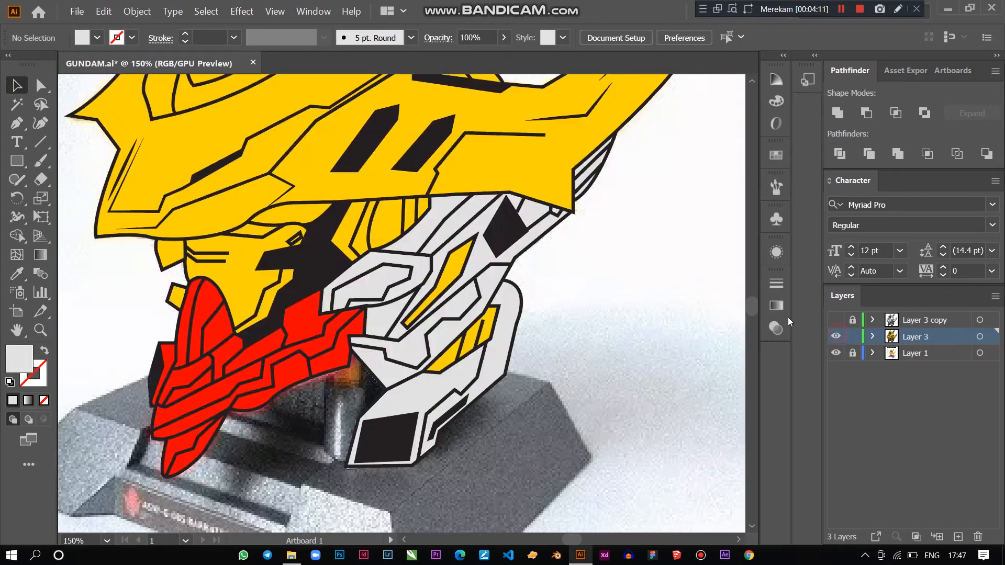
left_click(836, 337)
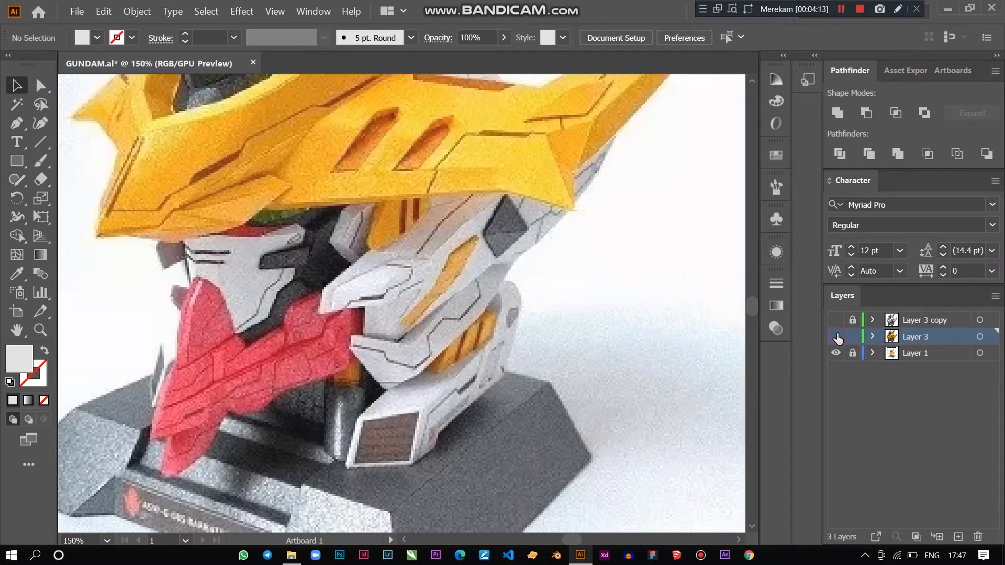
Step: Isolate the group, fill the narrow pieces beside the black neck area with the sampled light grey, and exit isolation
double_click(360, 244)
left_click(359, 242)
left_click(346, 232)
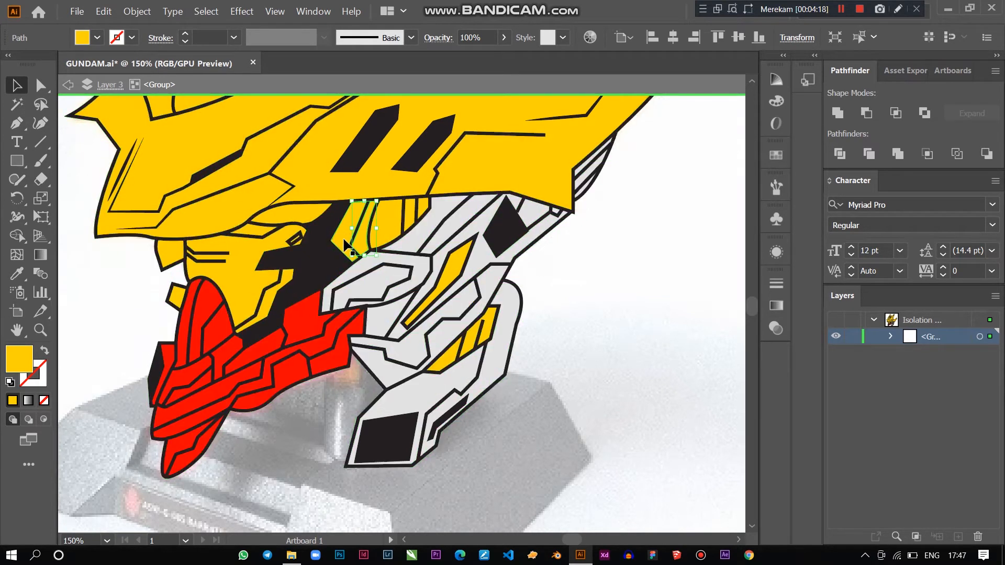
key("ctrl+a")
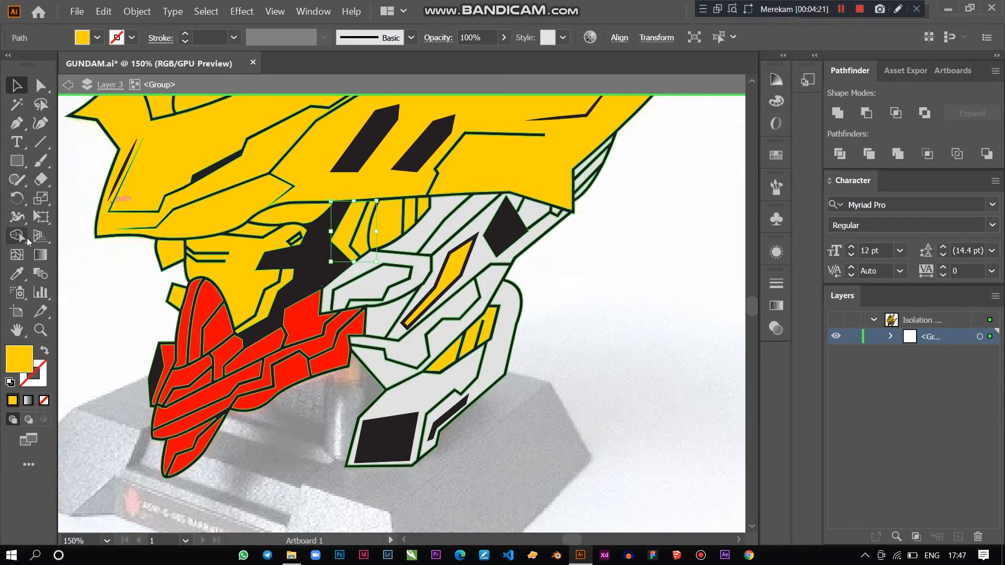
left_click(17, 274)
left_click(392, 240)
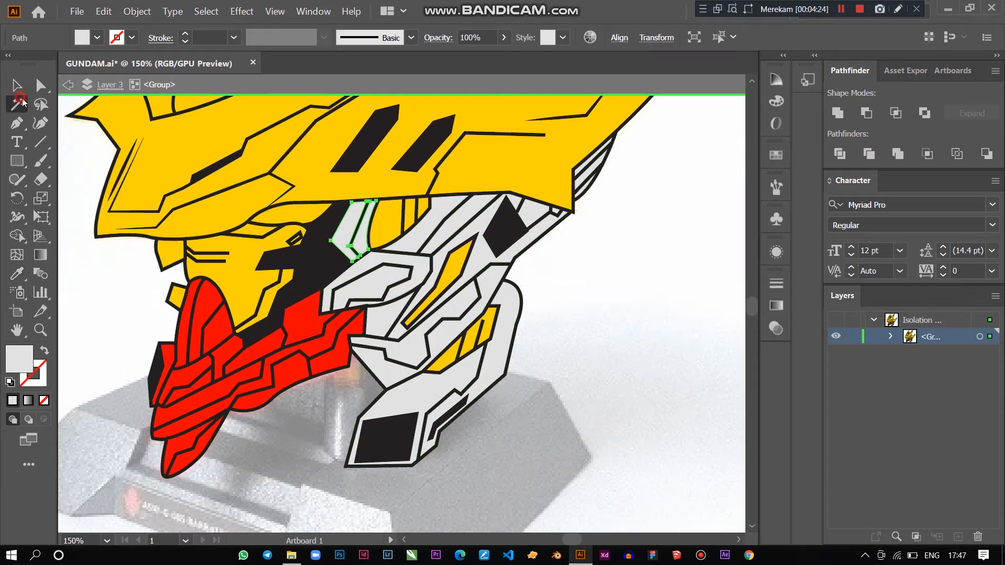
left_click(16, 79)
double_click(671, 294)
Step: Isolate the group, fill both halves of the dome above the side wing with the sampled light grey, and exit isolation
scroll(664, 290, "down", 2)
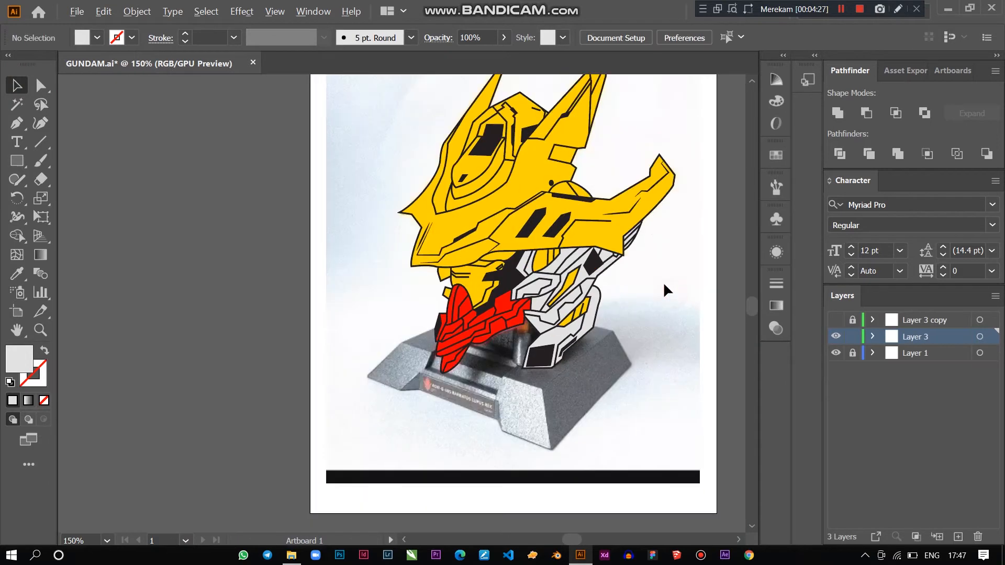
scroll(628, 233, "up", 1)
scroll(582, 194, "up", 3)
double_click(513, 186)
left_click(513, 186)
left_click(565, 208)
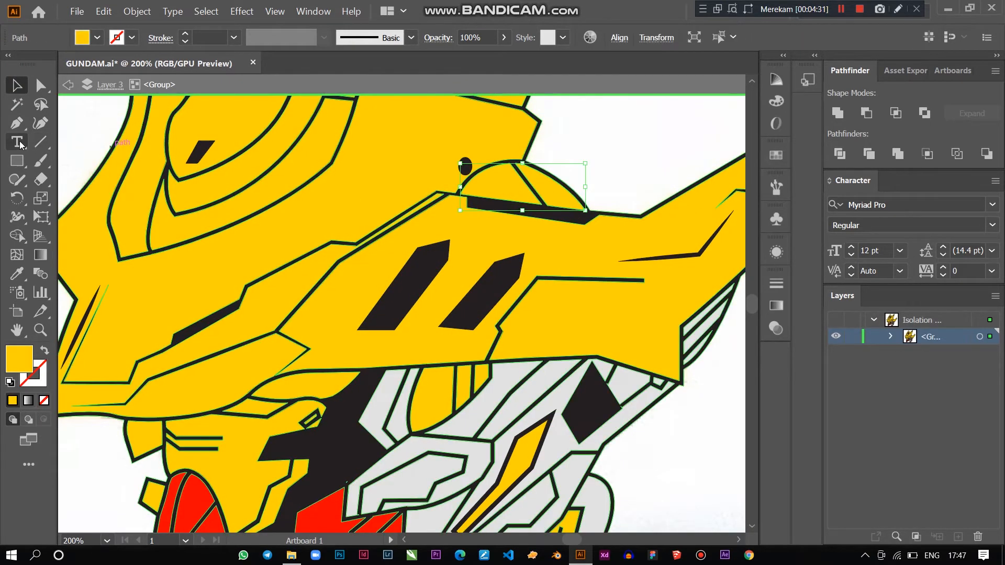
left_click(17, 273)
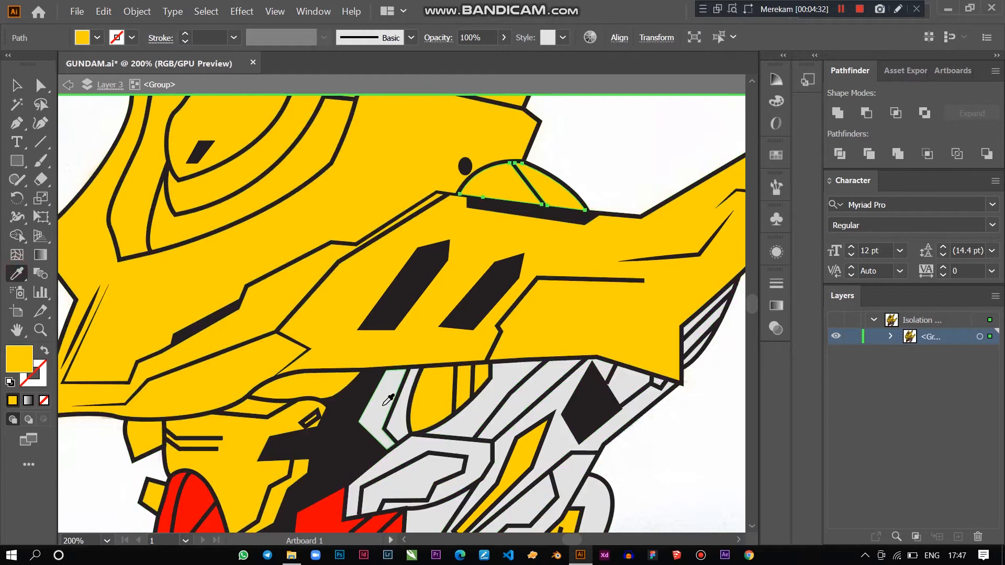
left_click(386, 400)
left_click(18, 86)
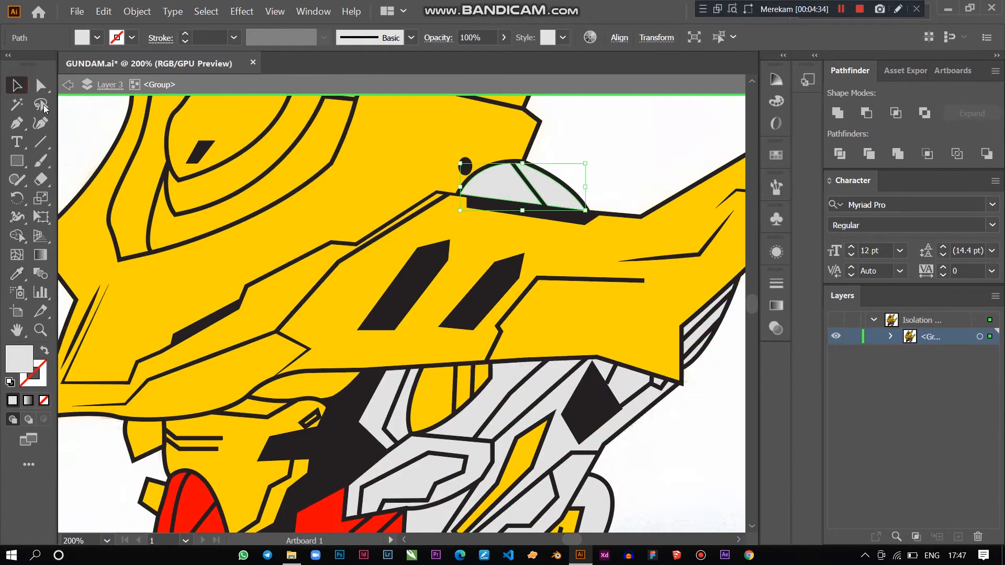
key("ctrl+minus")
key("ctrl+minus")
key("ctrl+minus")
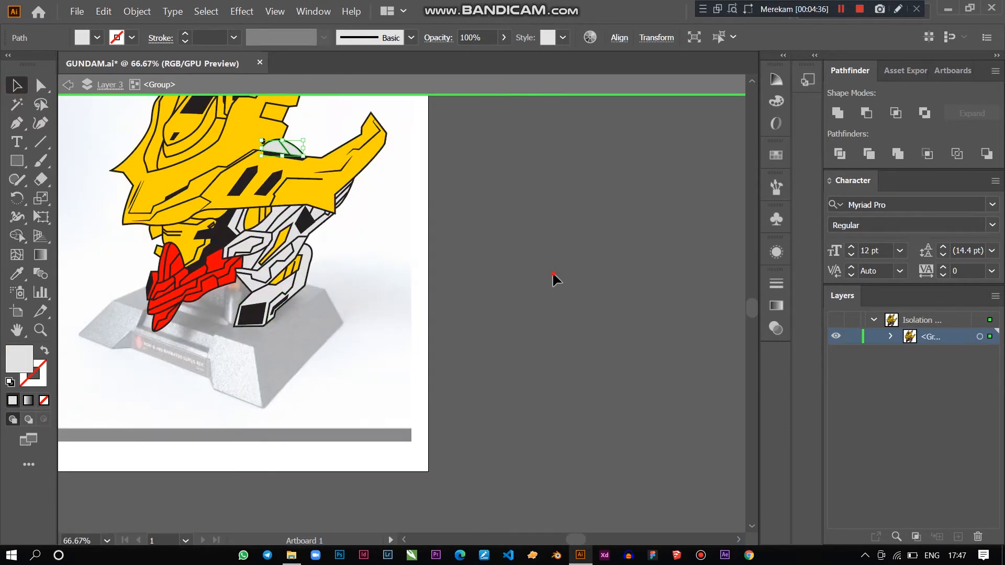
key("Escape")
Step: Fill the face mask pieces between the helmet brim and the red chin guard with the sampled light grey, and exit isolation
key("ctrl+plus")
key("ctrl+plus")
double_click(213, 307)
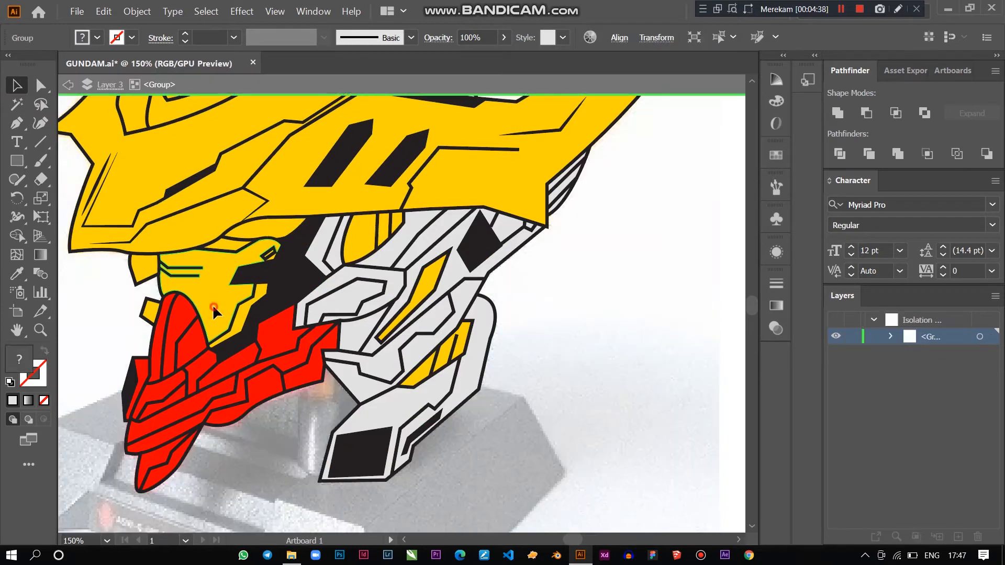
left_click(245, 315, "shift")
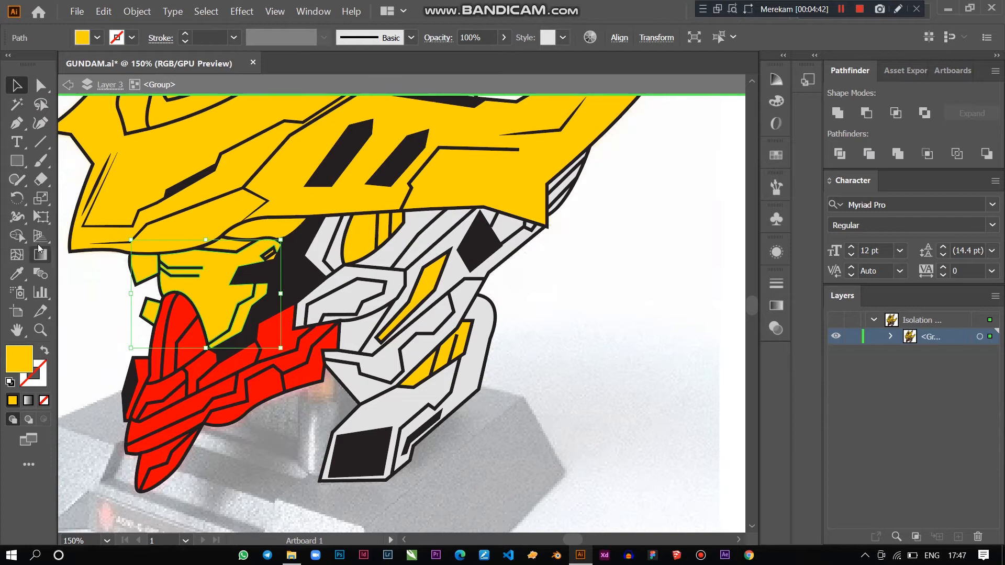
left_click(25, 268)
left_click(344, 287)
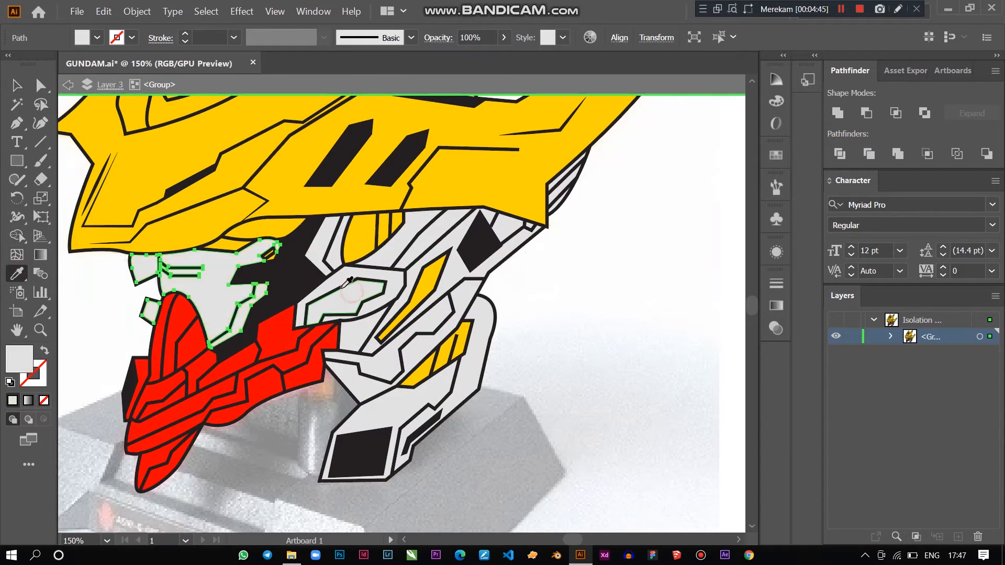
left_click(23, 110)
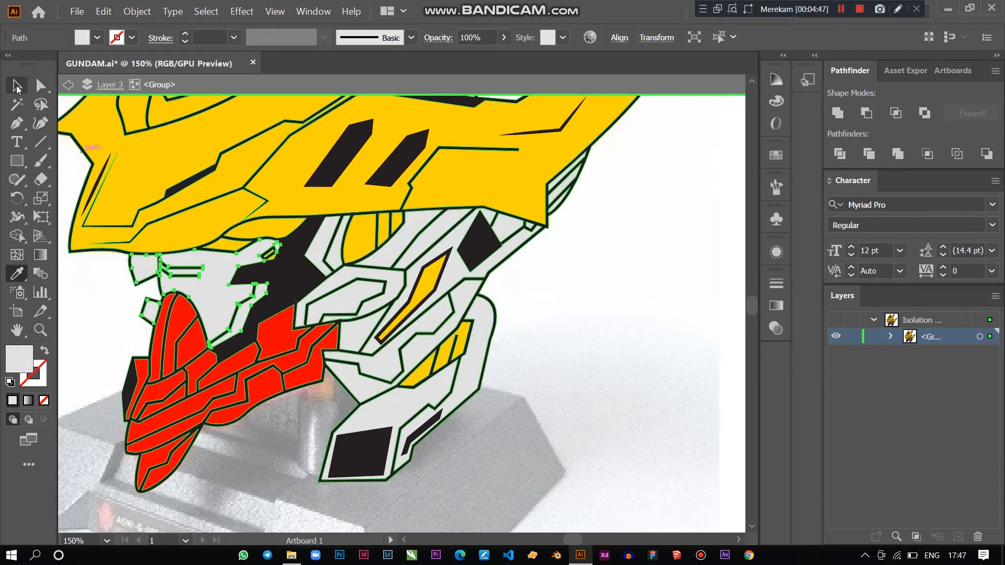
left_click(18, 88)
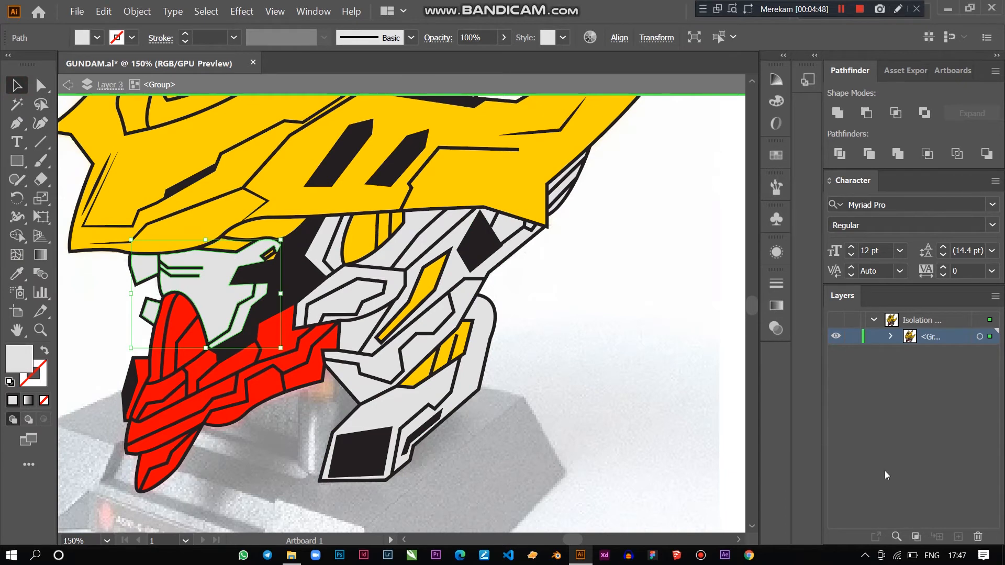
left_click(693, 345)
double_click(693, 346)
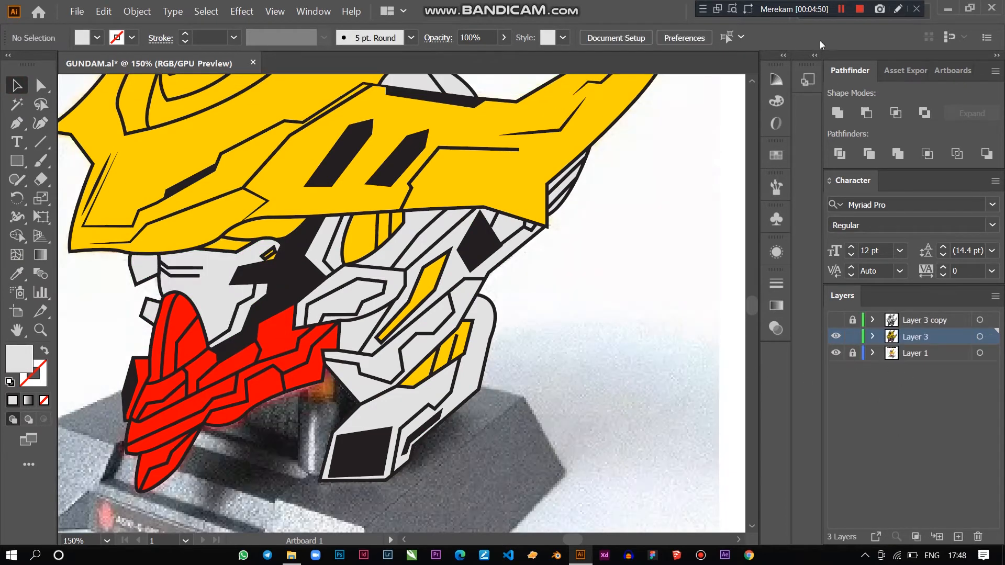
Step: Compare Layer 3 with the photo, isolate the group, and fill the small sliver between the face and the brim with the sampled red
left_click(863, 11)
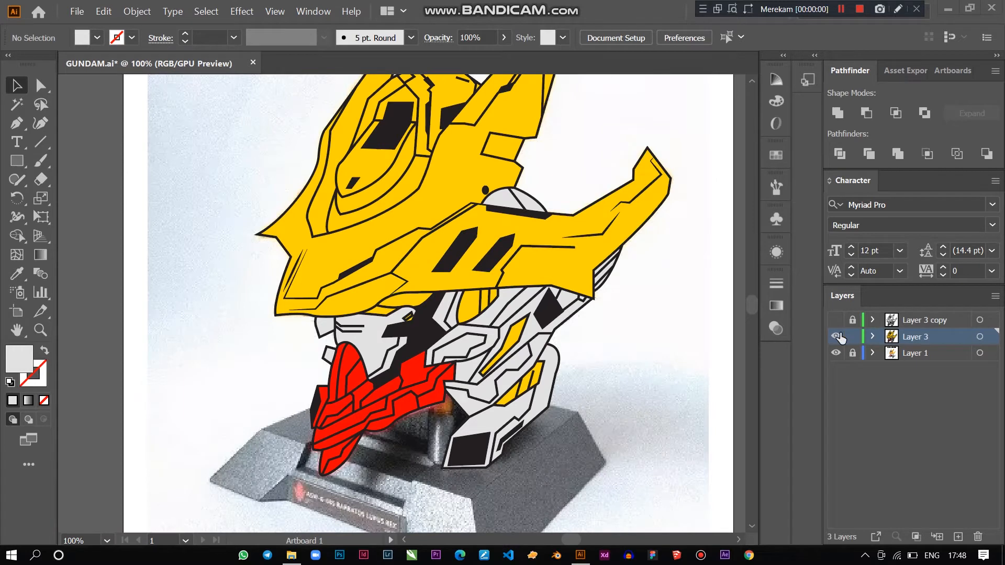
left_click(836, 336)
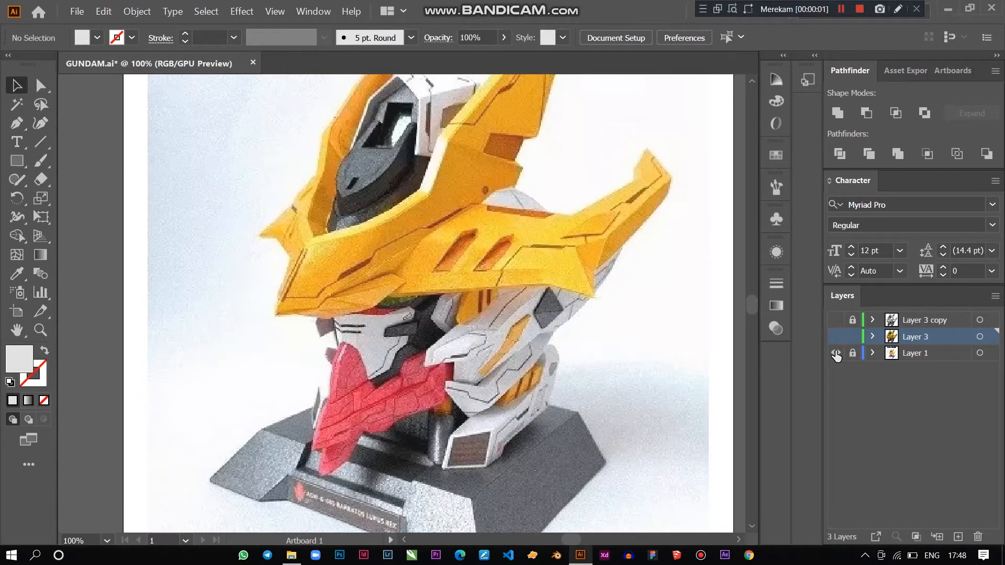
left_click(836, 337)
scroll(445, 294, "up", 2)
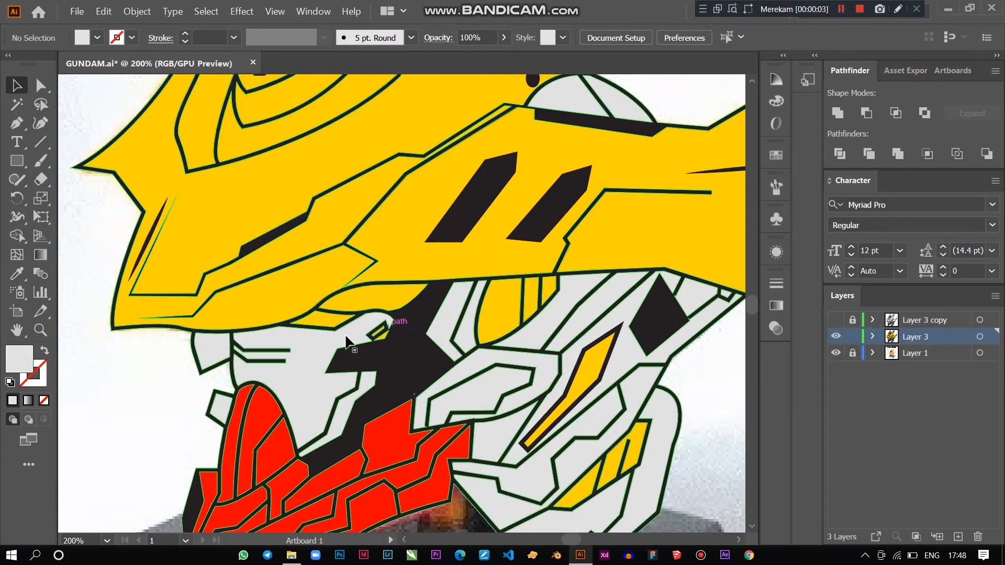
double_click(326, 318)
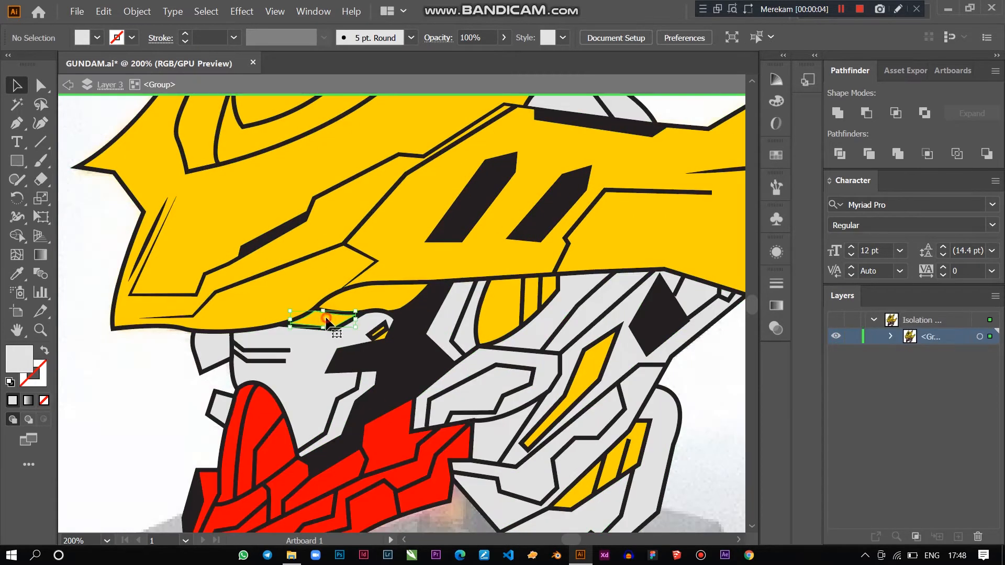
left_click(18, 272)
left_click(278, 448)
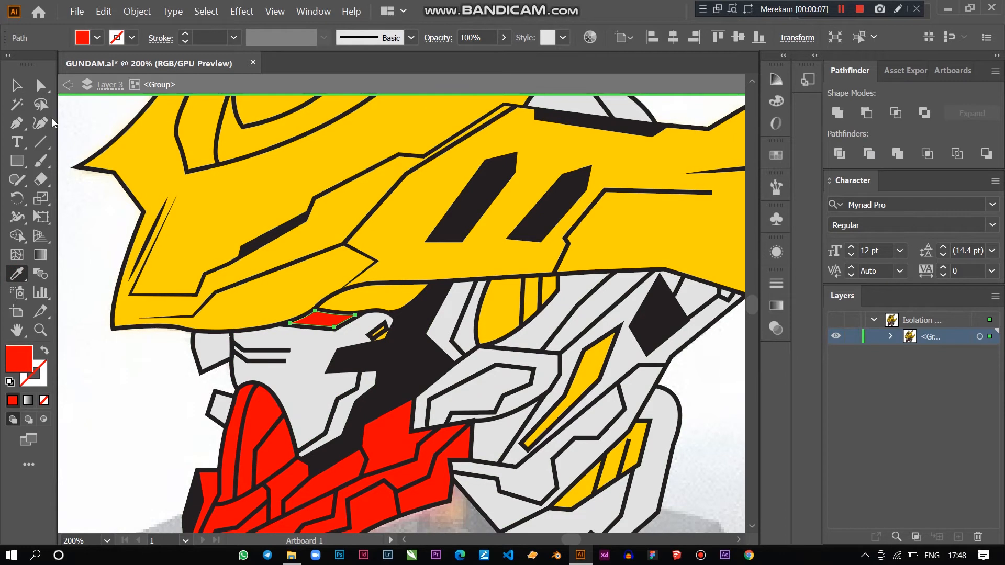
left_click(14, 85)
left_click(66, 237)
Step: Try to delete the small yellow triangle below the slanted slot on the face, undo the deletion, and exit isolation
scroll(395, 374, "up", 5)
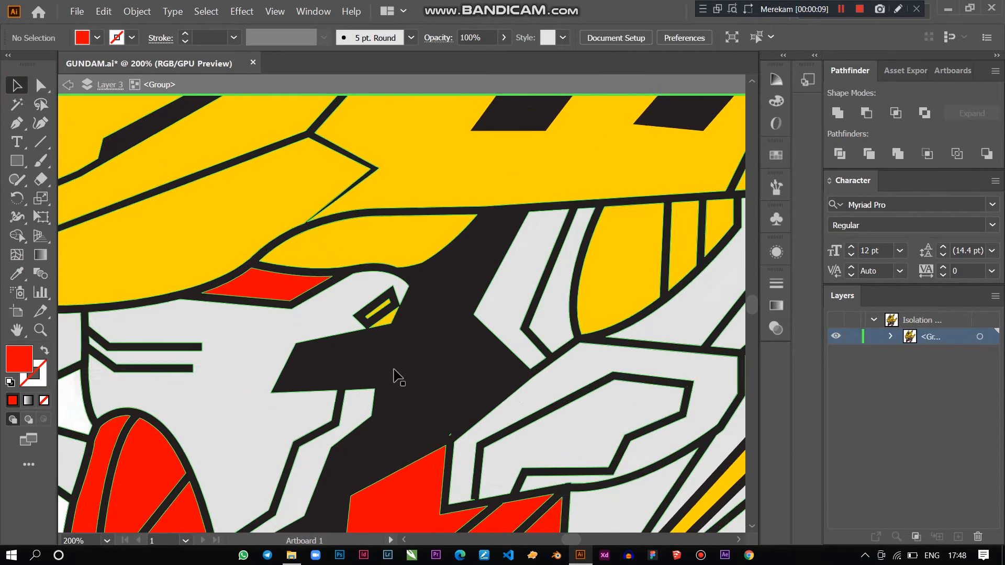
double_click(384, 275)
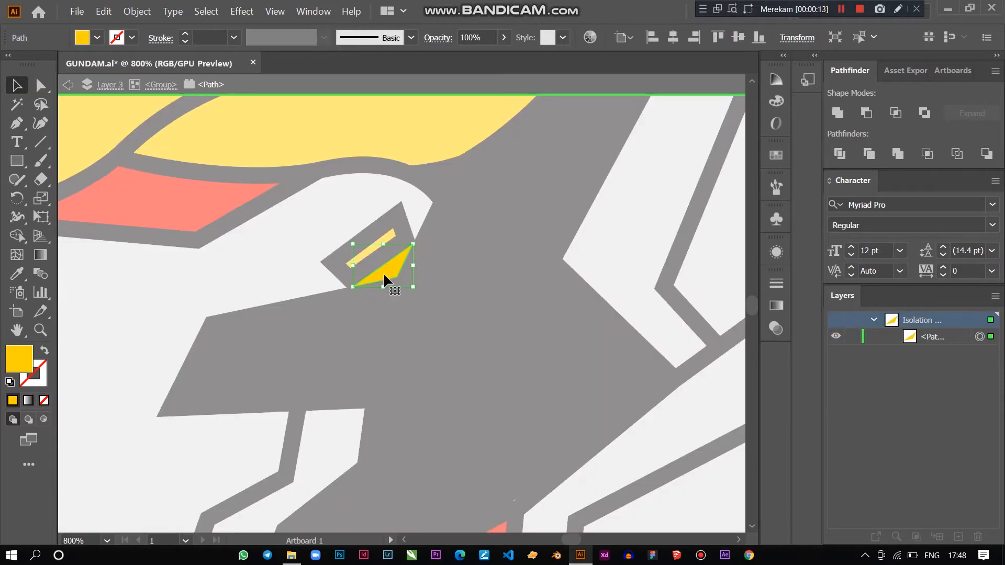
key("Delete")
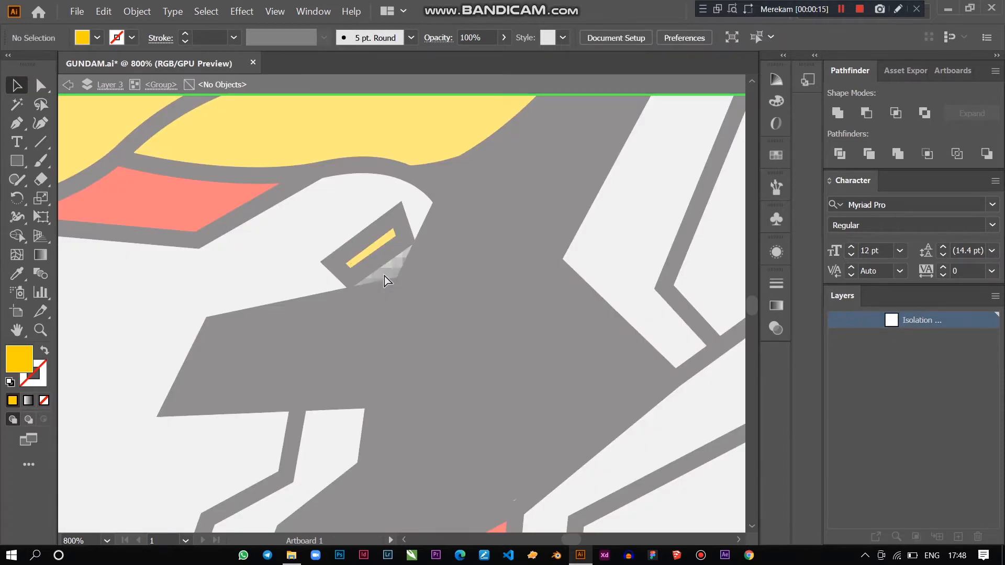
key("ctrl+z")
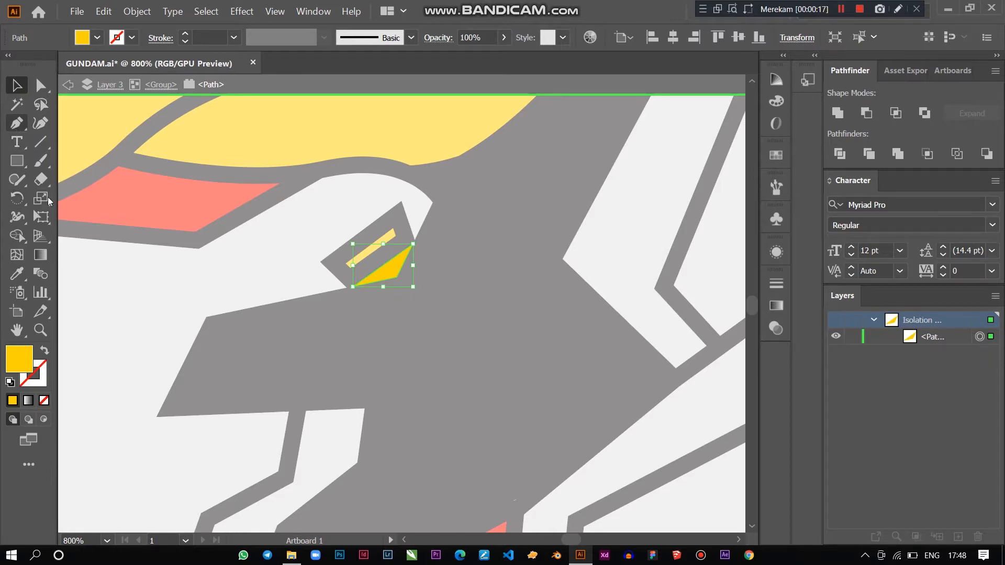
scroll(122, 322, "down", 6)
double_click(117, 366)
Step: Isolate the group, fill the small triangle below the face's slanted slot with the sampled light grey, and exit isolation
scroll(117, 365, "up", 3)
scroll(206, 355, "left", 2)
left_click(339, 222)
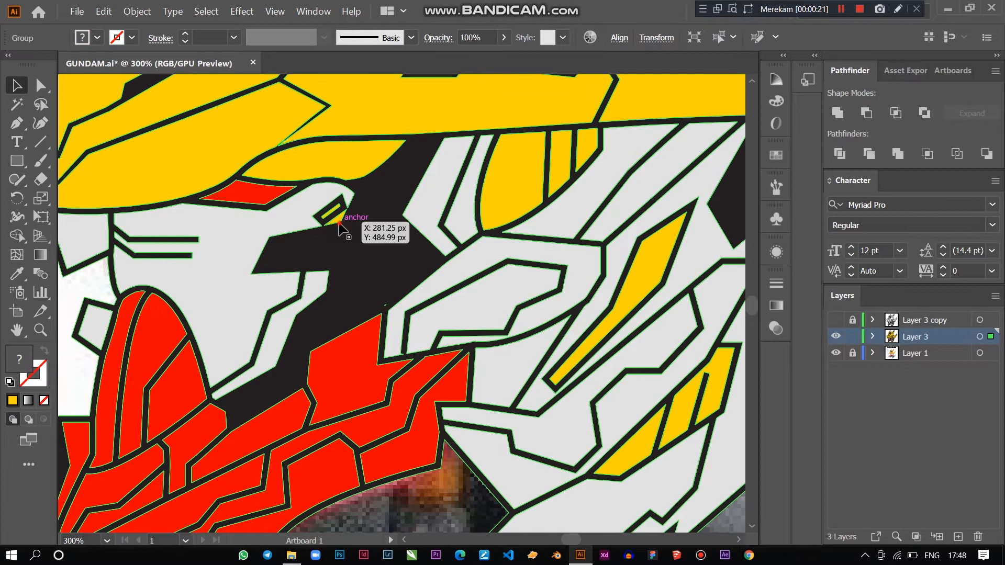
double_click(335, 220)
left_click(335, 219)
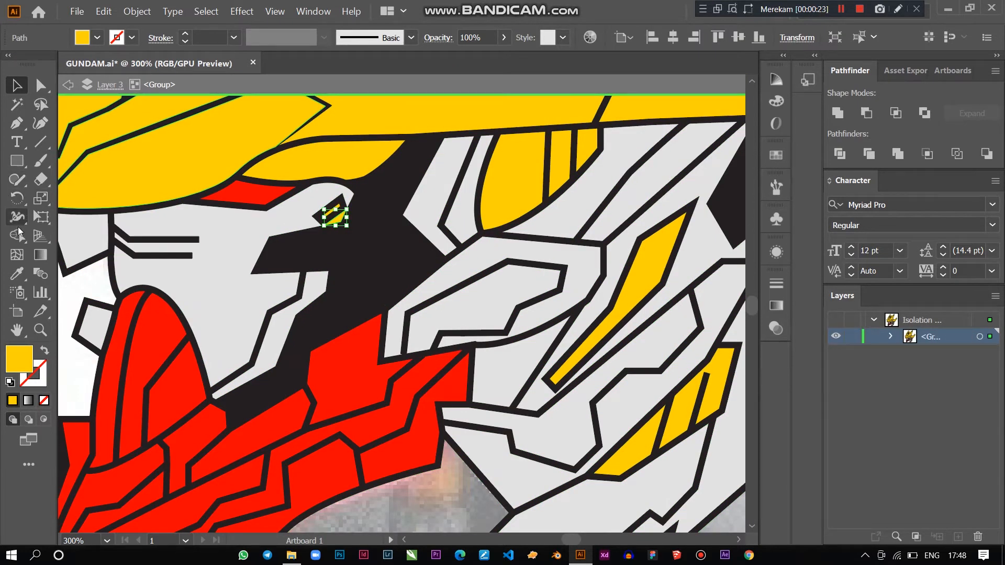
left_click(17, 273)
left_click(219, 289)
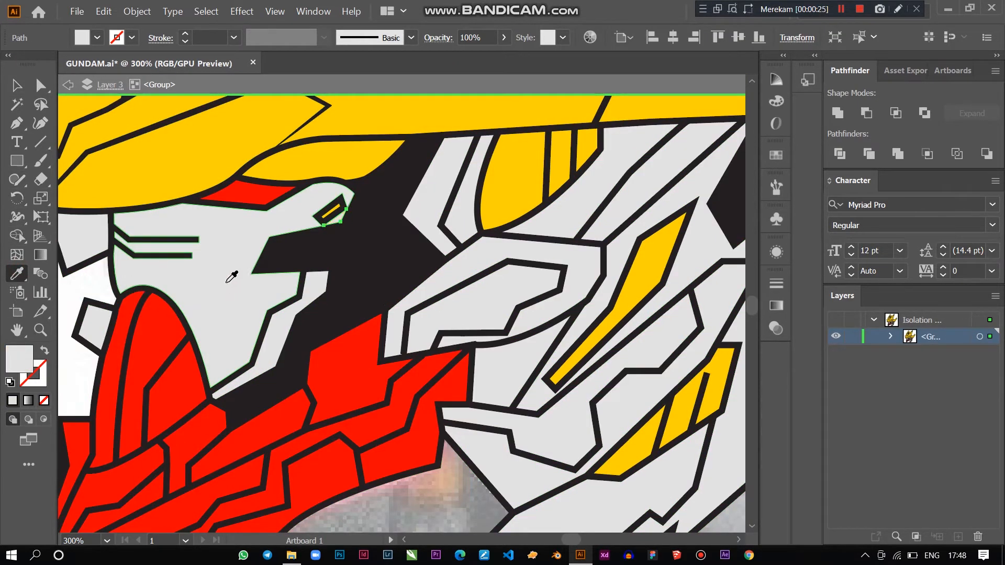
left_click(11, 83)
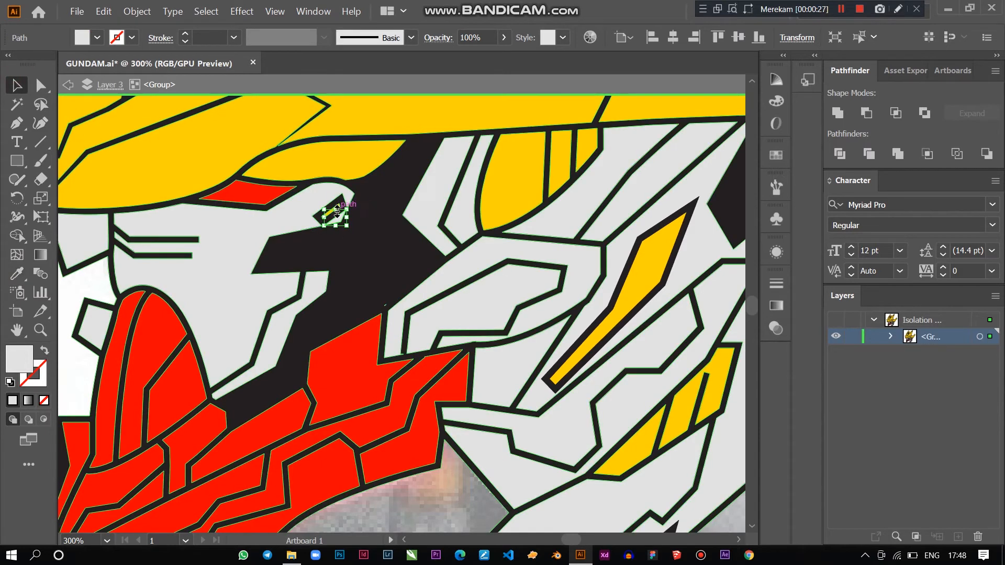
scroll(730, 424, "down", 6)
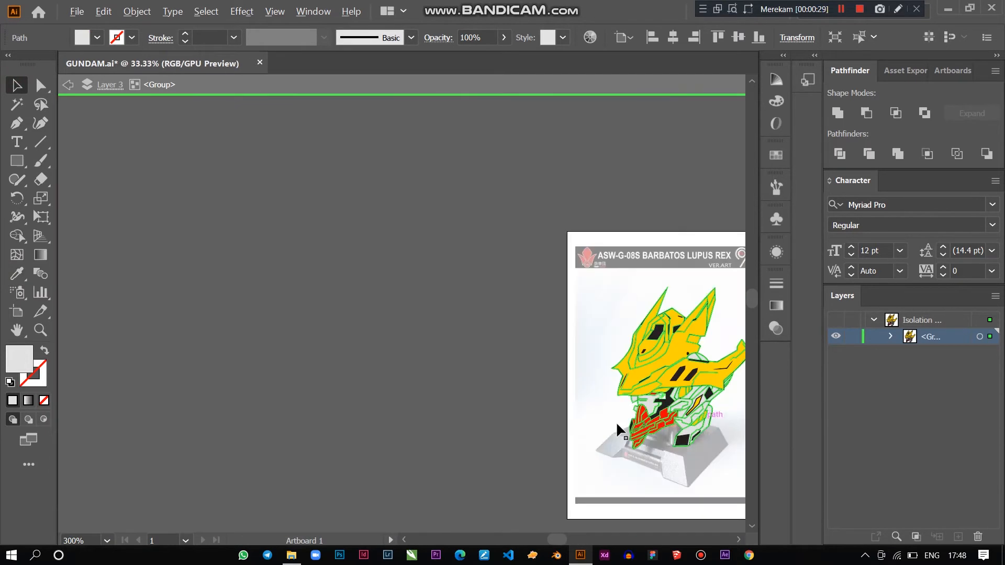
double_click(498, 361)
Step: Hide and show Layer 3 to compare the face and cheek colours with the photo
scroll(732, 400, "up", 5)
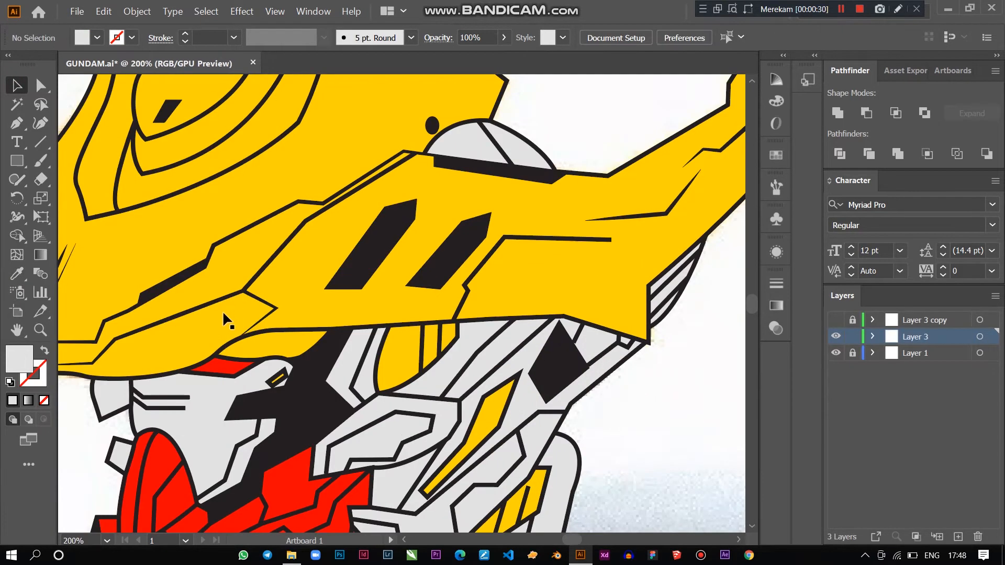
scroll(690, 356, "down", 2)
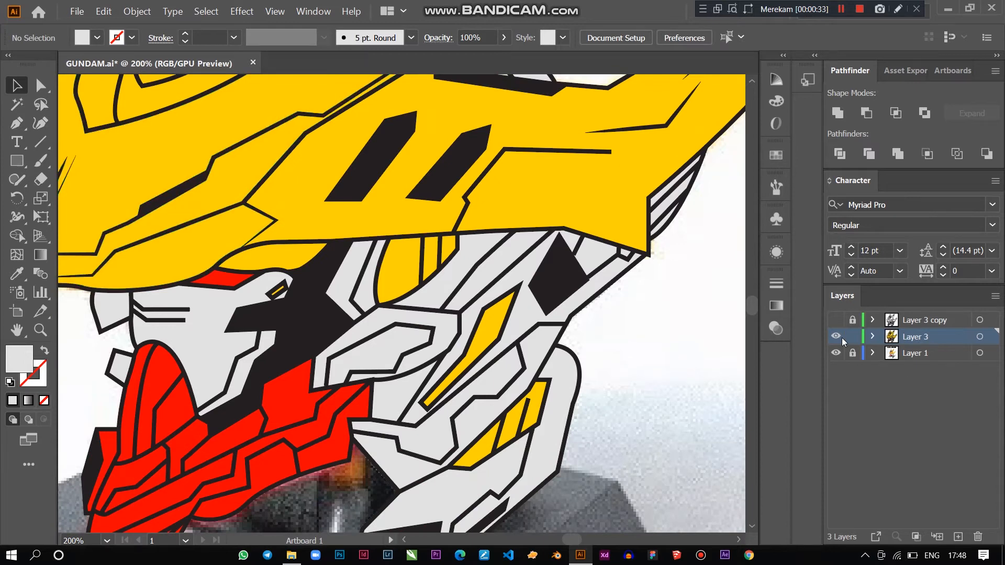
left_click(840, 337)
left_click(841, 337)
left_click(840, 337)
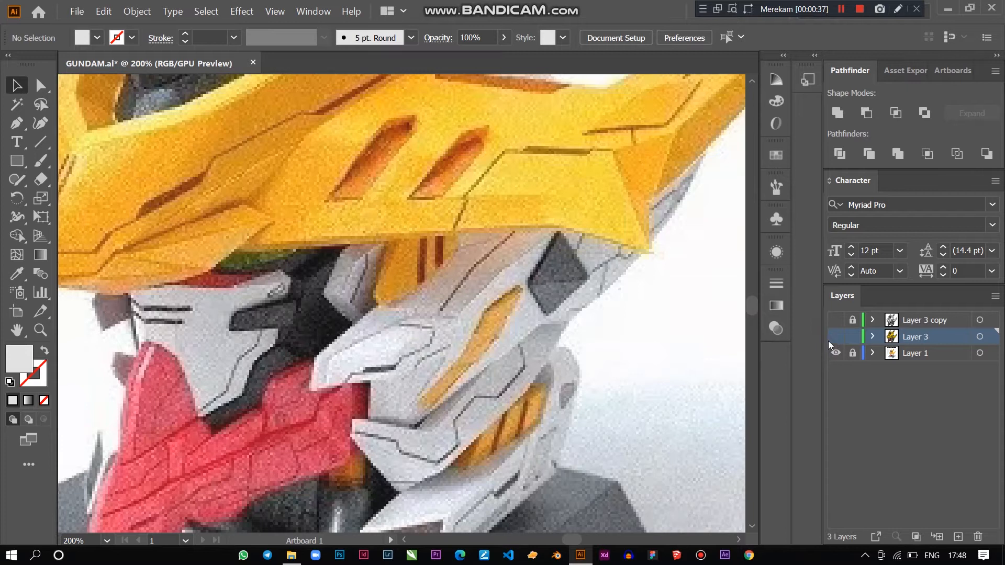
left_click(836, 336)
Step: Isolate the group, fill the thin strip inside the face's slanted slot with the sampled light grey, and exit isolation
scroll(293, 342, "up", 4)
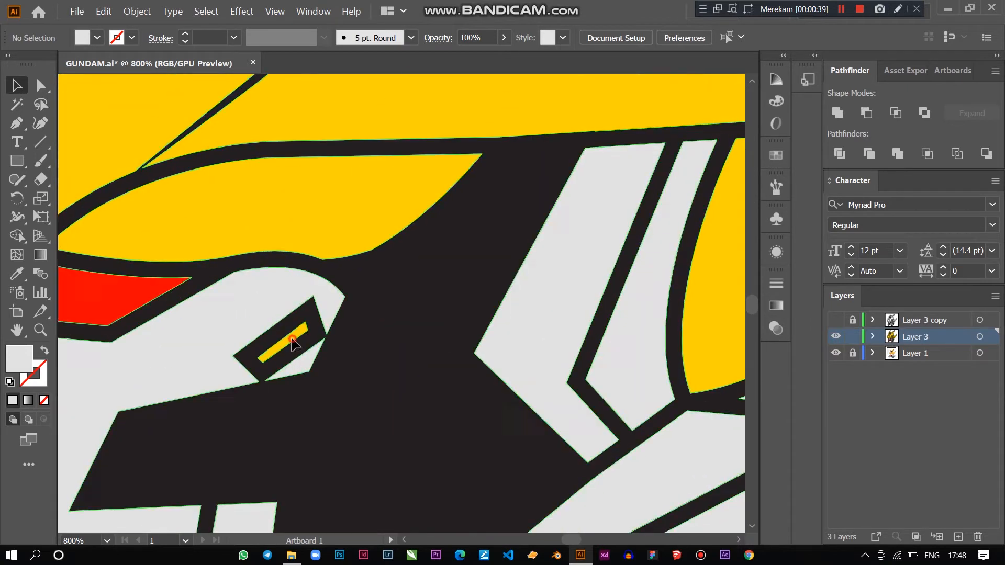
double_click(293, 342)
left_click(293, 343)
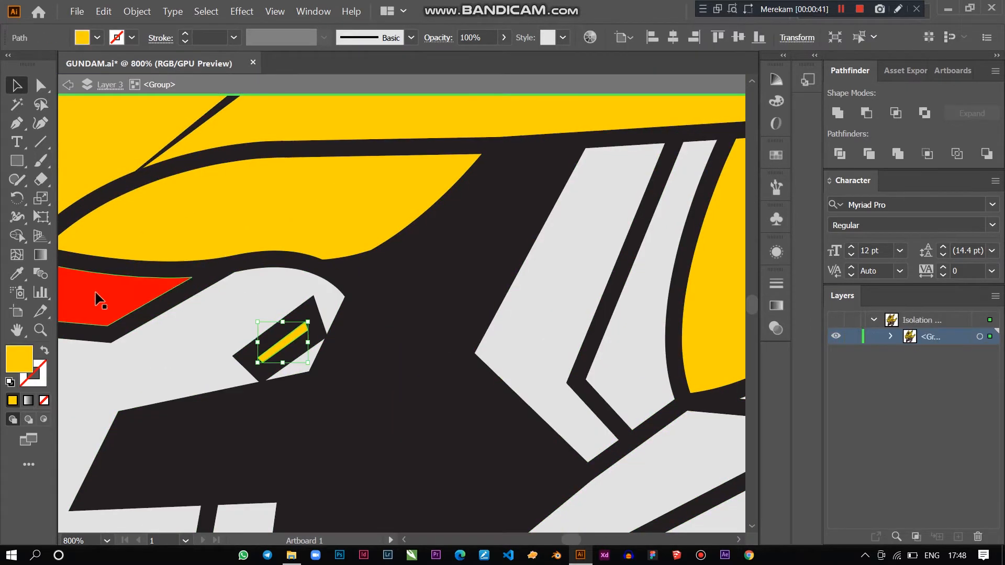
key("i")
left_click(159, 336)
key("ctrl+1")
key("ctrl+minus")
key("ctrl+minus")
key("ctrl+minus")
left_click(13, 84)
double_click(341, 307)
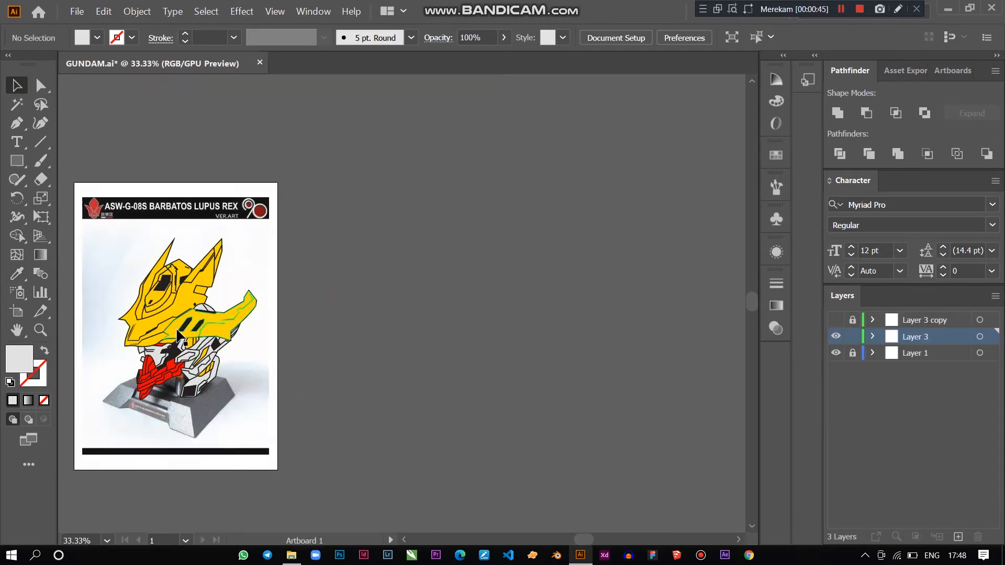
Step: Hide and show Layer 3 to compare the colours of the upper helmet and forehead crest with the photo
scroll(163, 331, "up", 5)
scroll(292, 394, "left", 3)
scroll(328, 364, "down", 3)
scroll(289, 418, "up", 3)
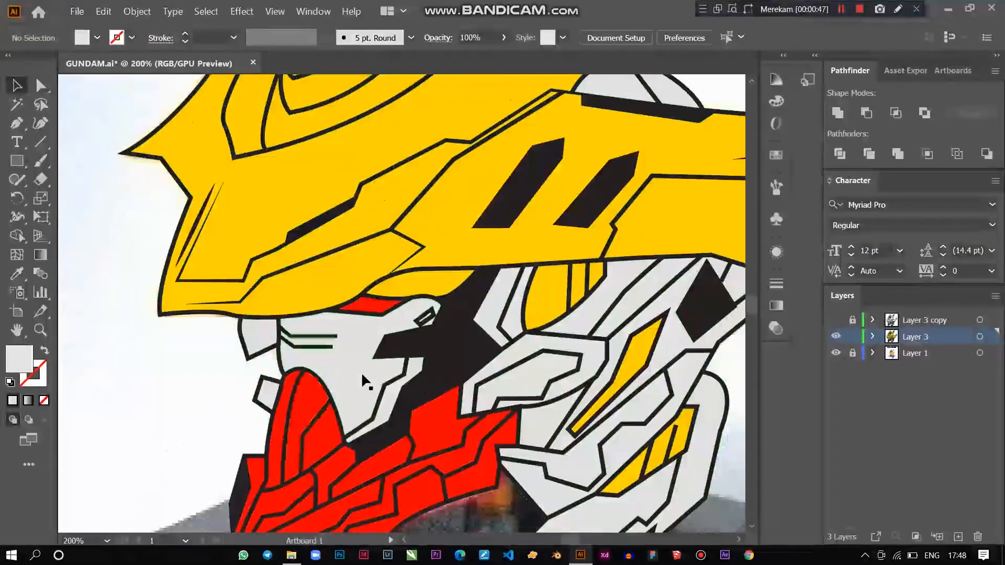
scroll(402, 345, "down", 3)
scroll(365, 357, "up", 1)
scroll(365, 356, "up", 2)
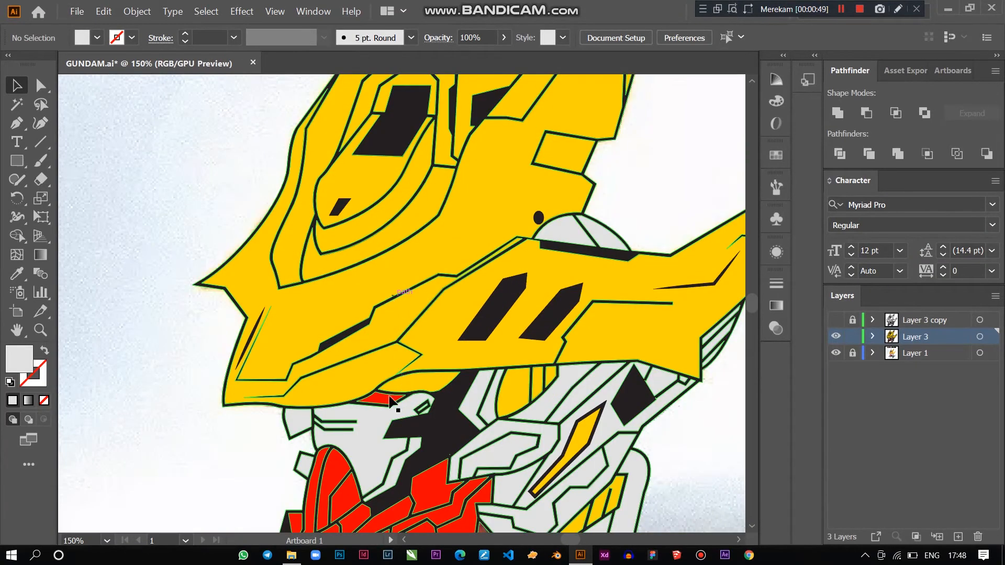
scroll(389, 396, "up", 2)
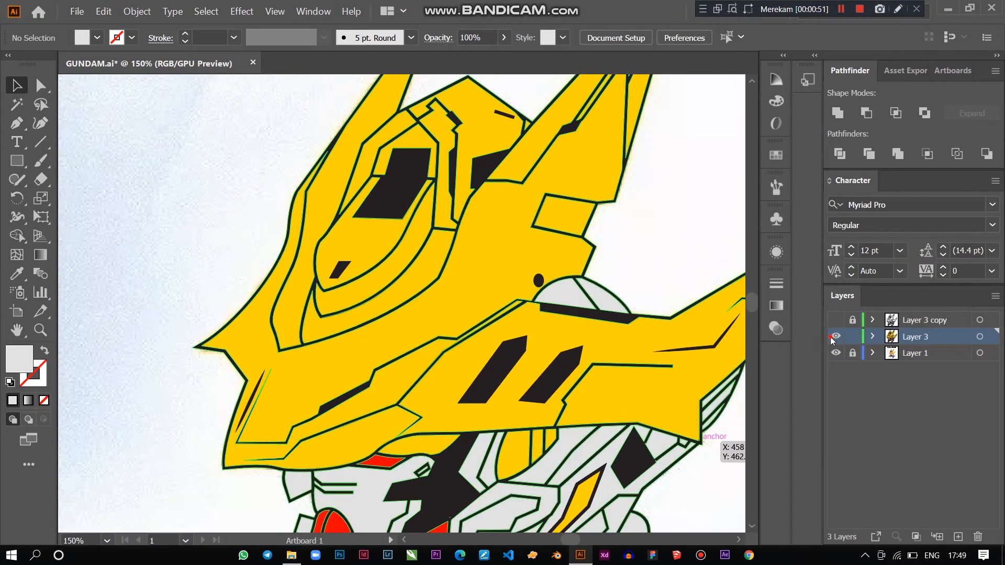
left_click(835, 336, "ctrl")
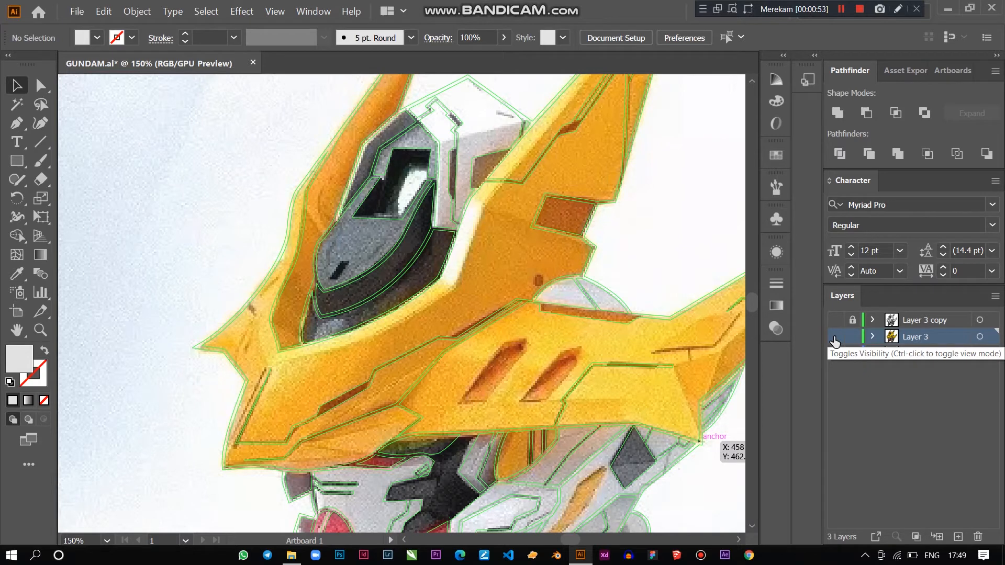
left_click(835, 337, "ctrl")
Step: Isolate the group, fill the central forehead panel and the curved bands beneath it with grey 777776, and exit isolation
double_click(374, 239)
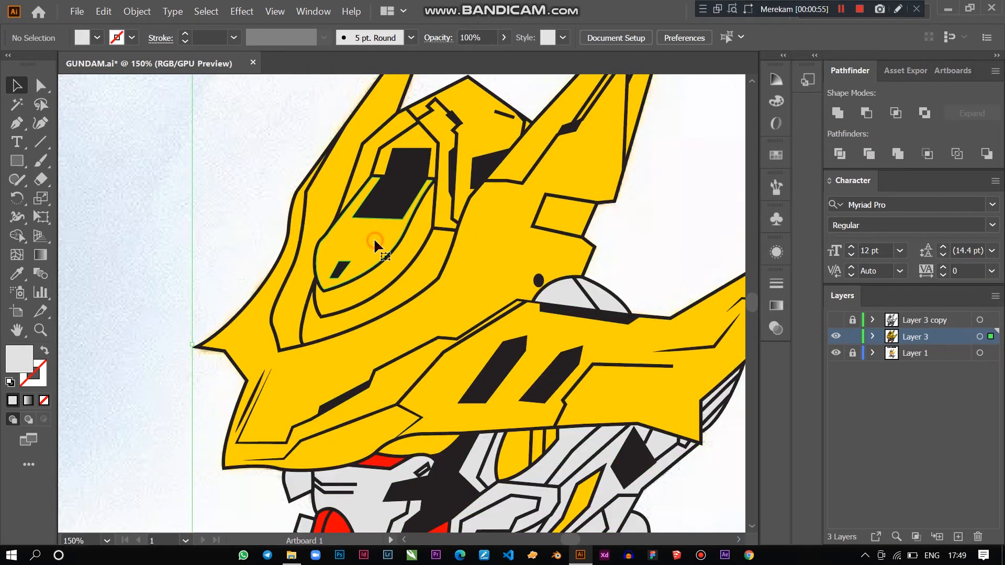
left_click(399, 265, "shift")
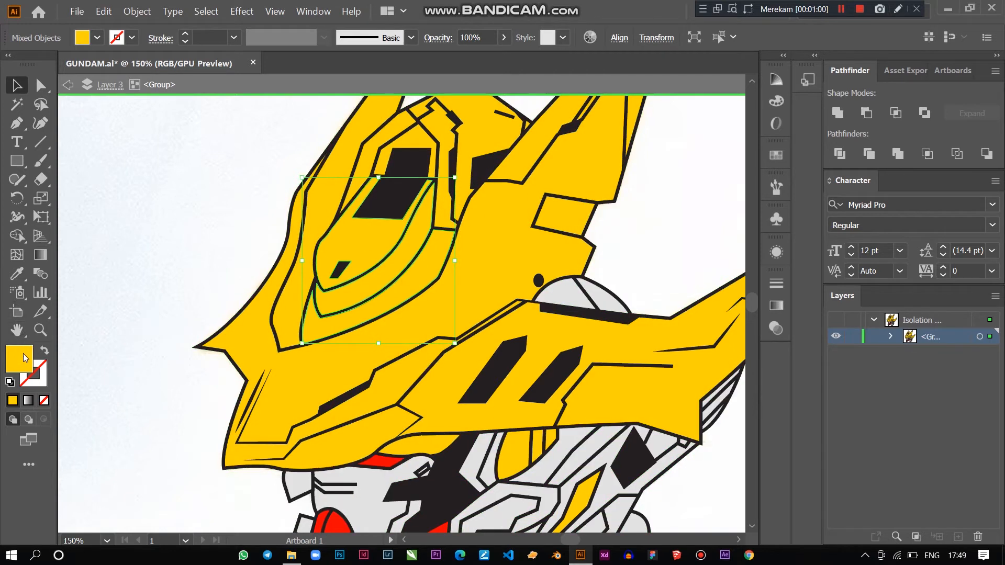
left_click_drag(569, 318, 537, 288)
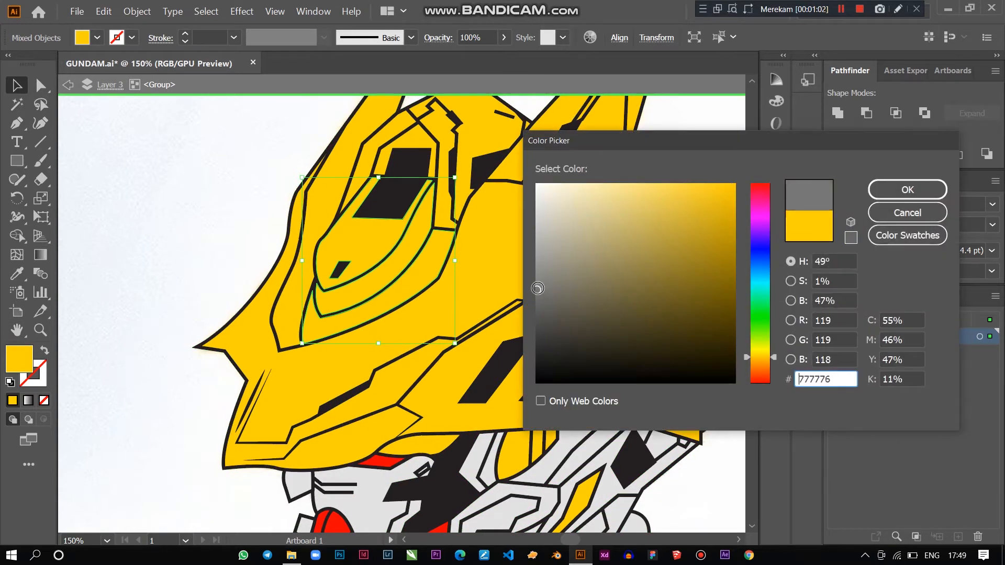
left_click(908, 190)
left_click(140, 161)
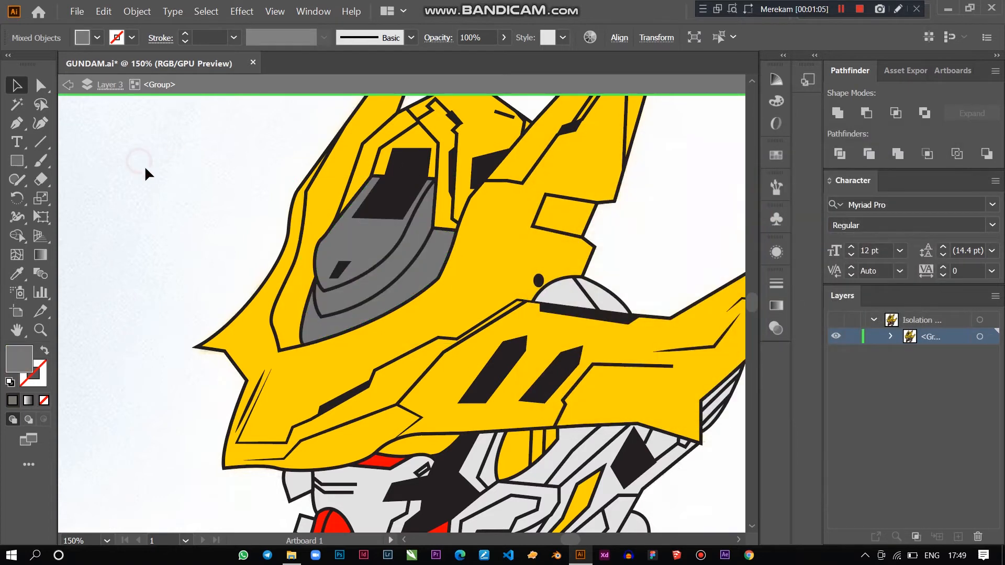
scroll(145, 200, "down", 3, "alt")
scroll(146, 204, "up", 2, "alt")
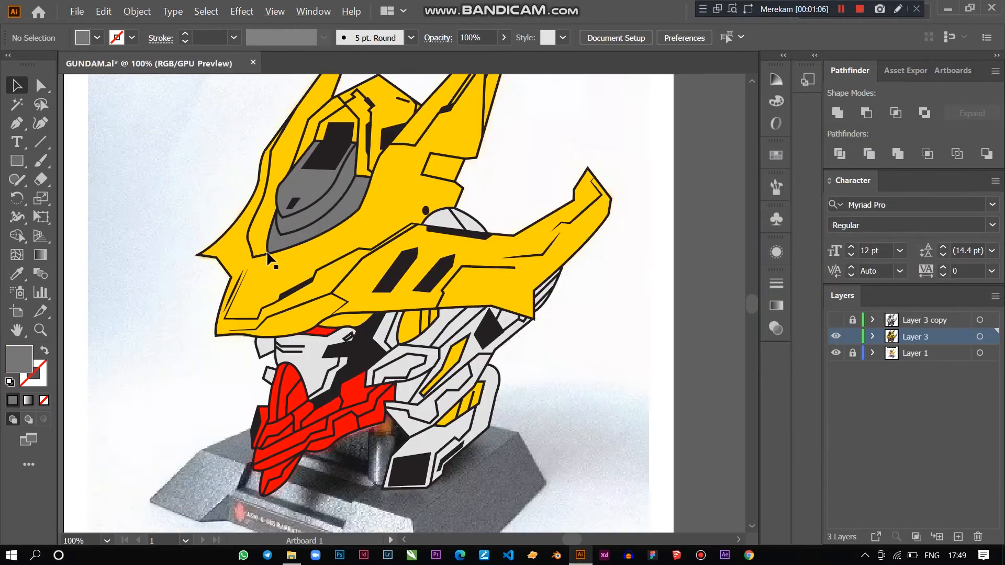
Step: Compare Layer 3 with the photo, isolate the group, and fill the frame around the crest's black window with the forehead panel's dark grey
left_click(835, 338)
left_click(836, 338)
scroll(283, 122, "up", 1, "alt")
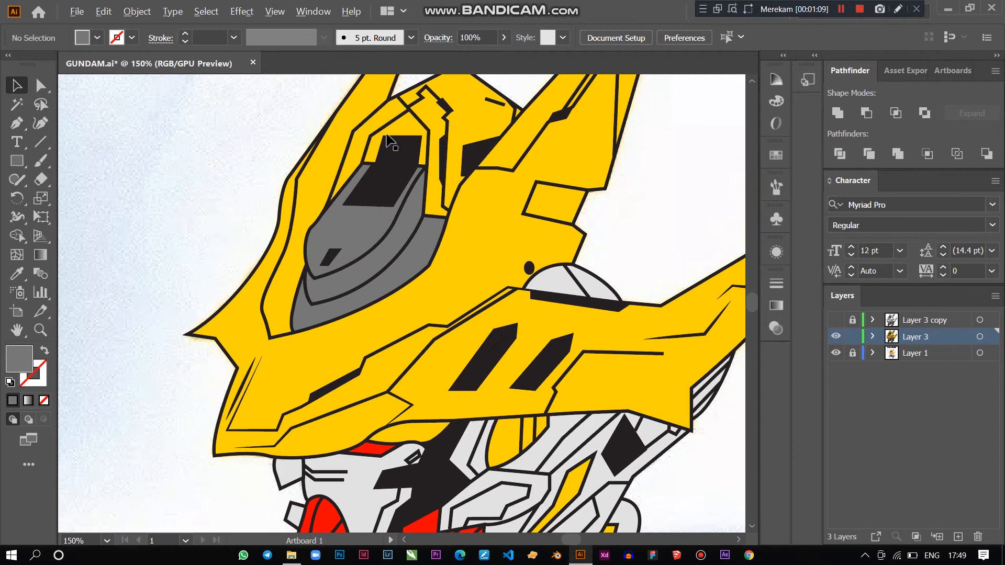
double_click(395, 141)
left_click(394, 141)
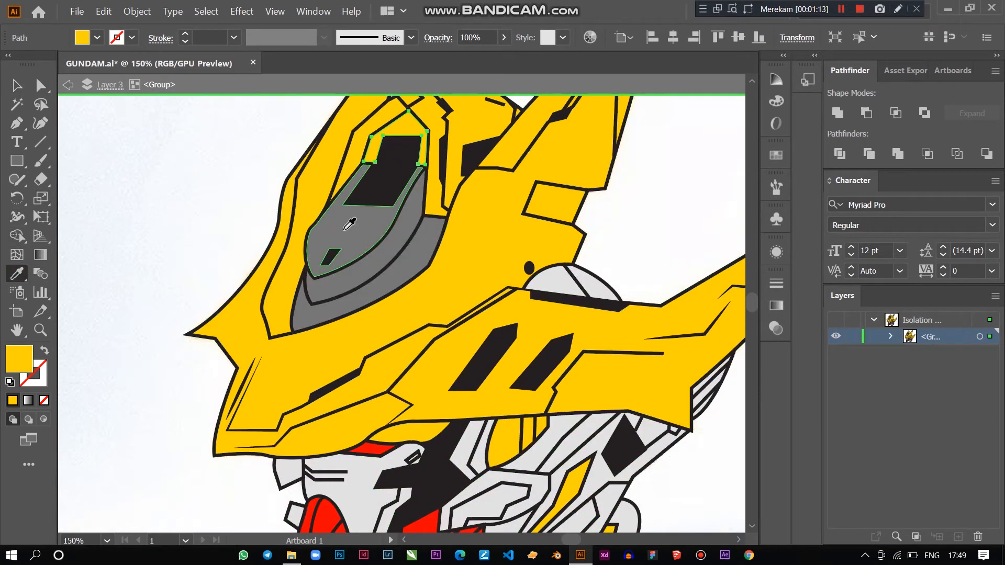
left_click(340, 229)
key("v")
left_click(157, 135)
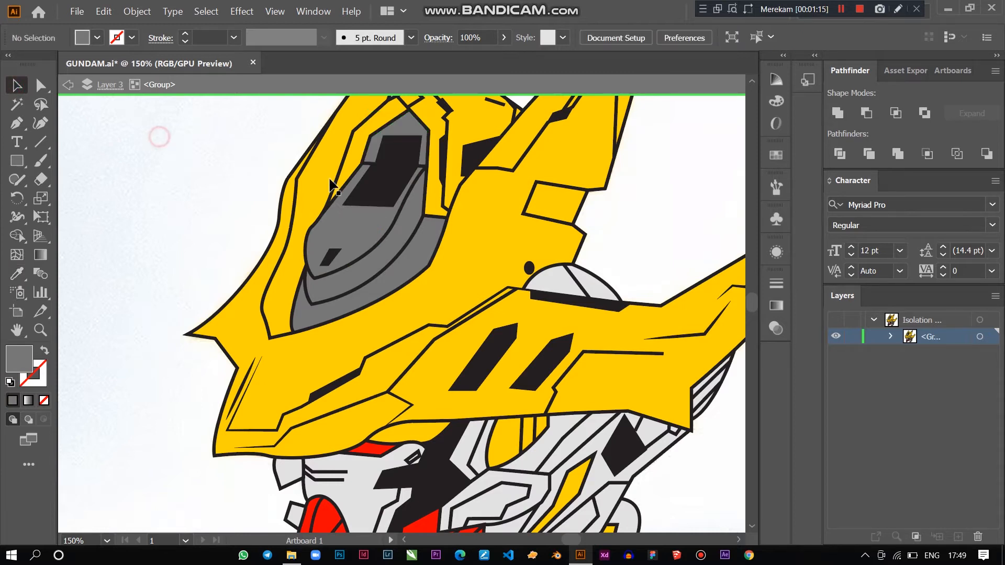
Step: Fill the outer crest panels on both sides of the grey forehead piece with the sampled light grey, and exit isolation
left_click(358, 140)
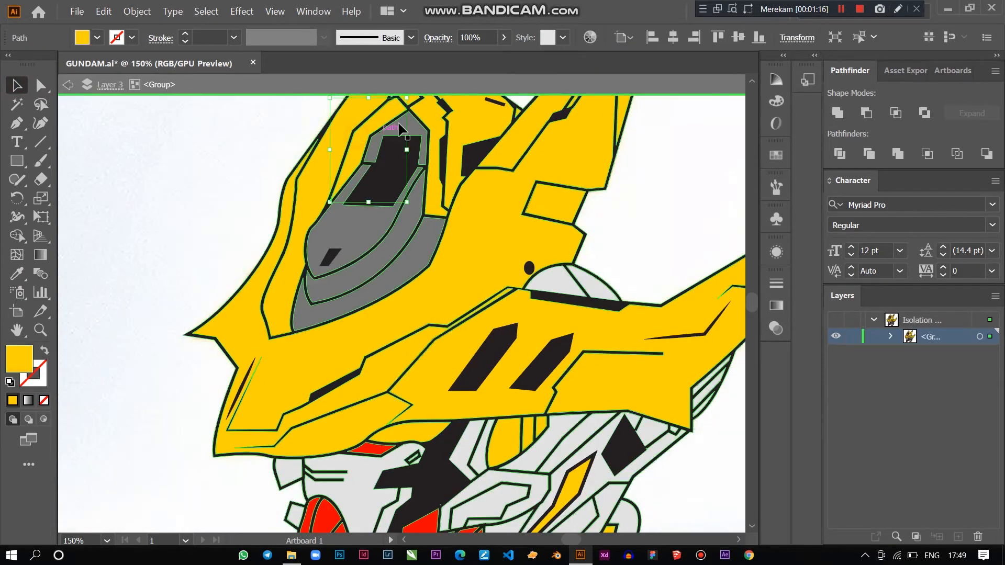
scroll(398, 144, "up", 2)
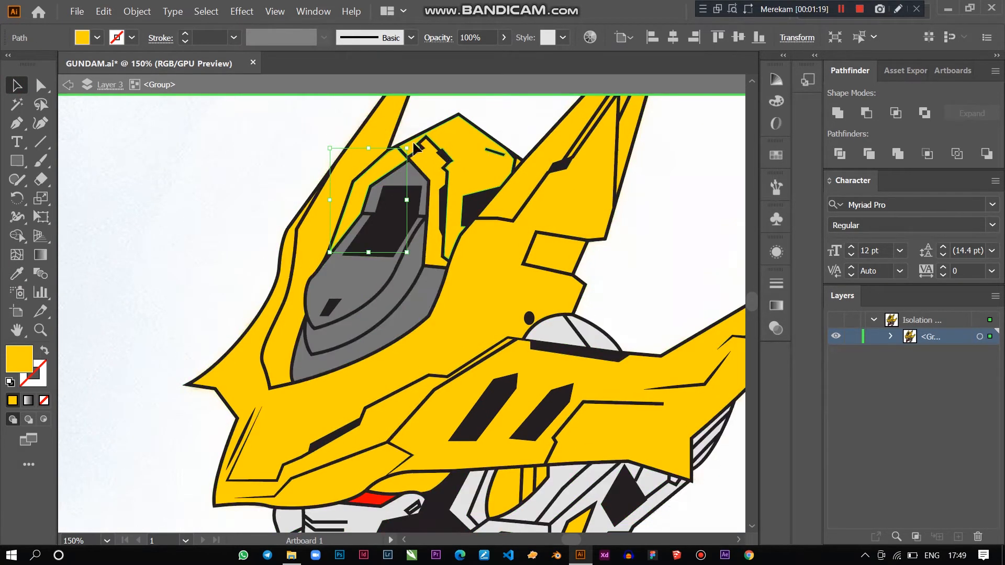
left_click(445, 148, "shift")
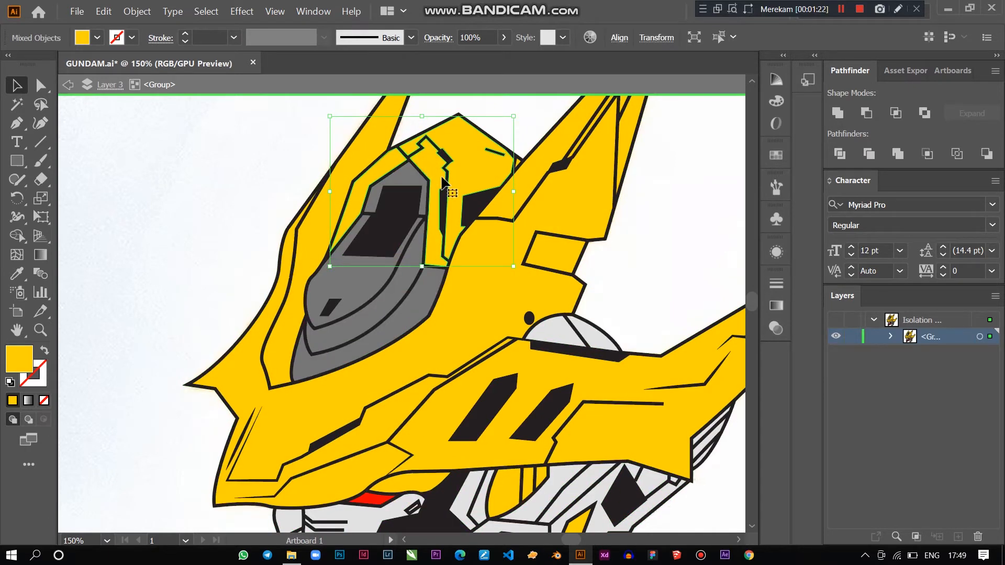
scroll(442, 184, "down", 3)
left_click(16, 273)
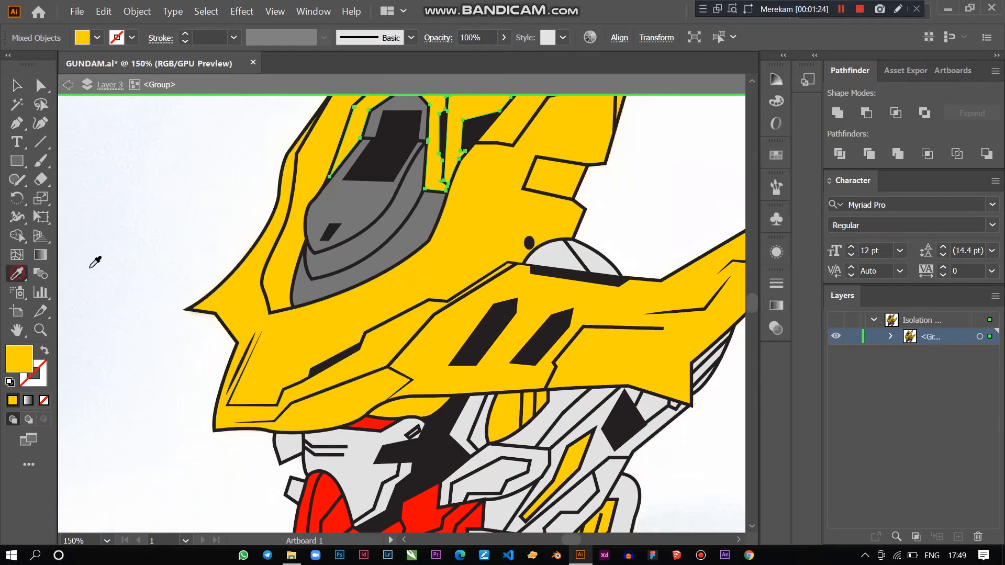
left_click(568, 250)
scroll(202, 157, "up", 3)
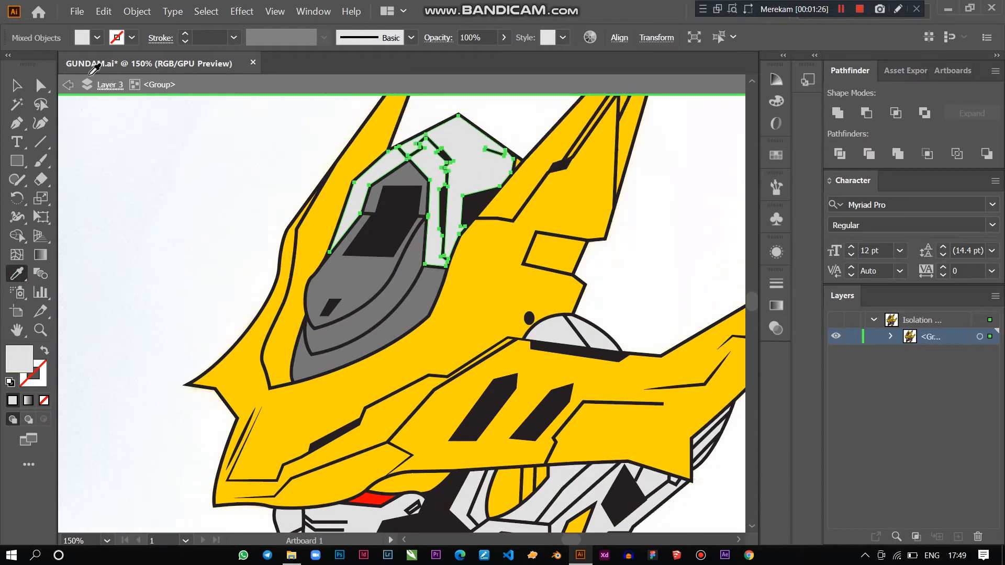
left_click(18, 86)
double_click(179, 154)
scroll(179, 244, "down", 7)
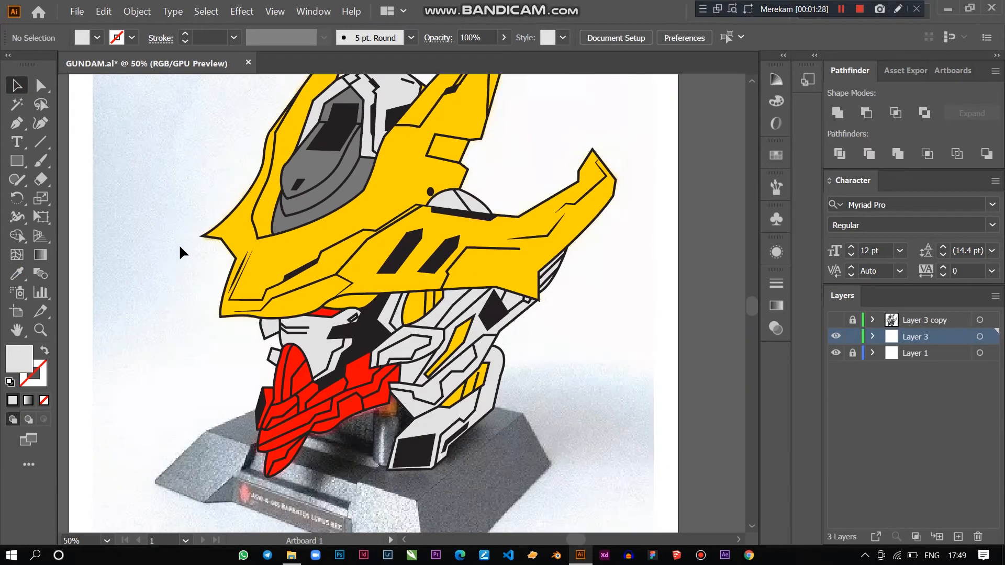
Step: Try to recolour the tiny stray sliver in the black area behind the red chin guard, and exit isolation
scroll(194, 291, "down", 3)
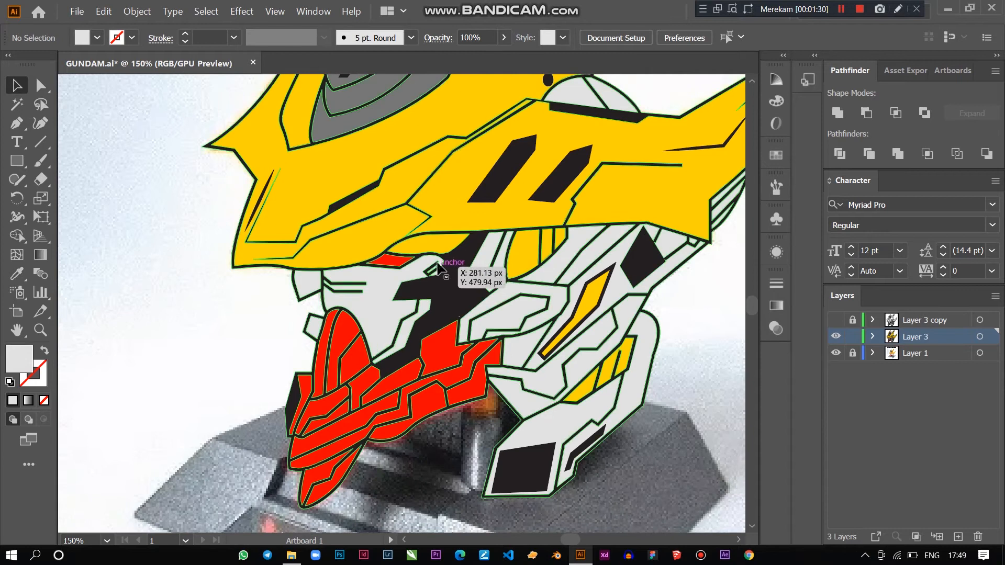
scroll(457, 308, "up", 5)
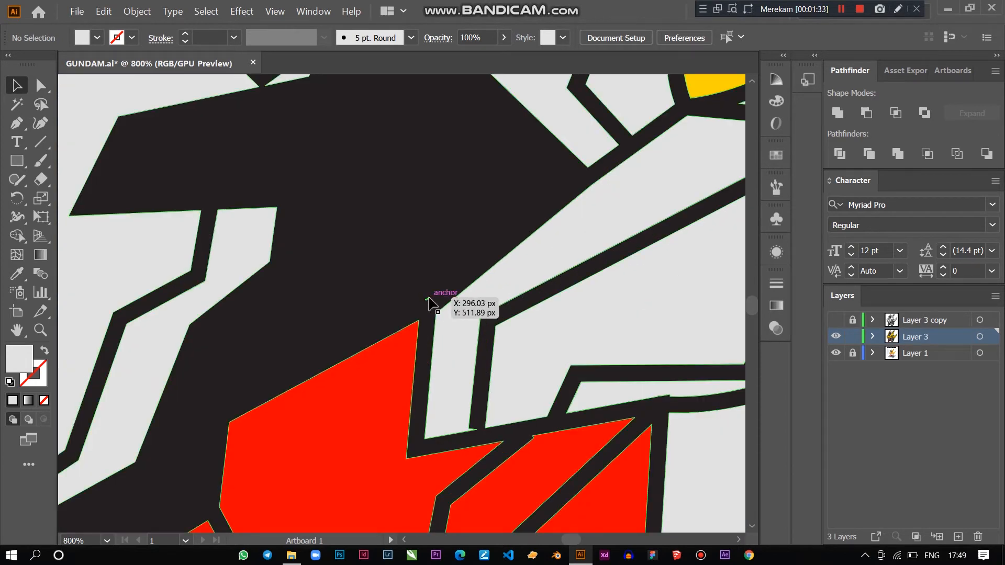
scroll(437, 291, "up", 4)
double_click(406, 300)
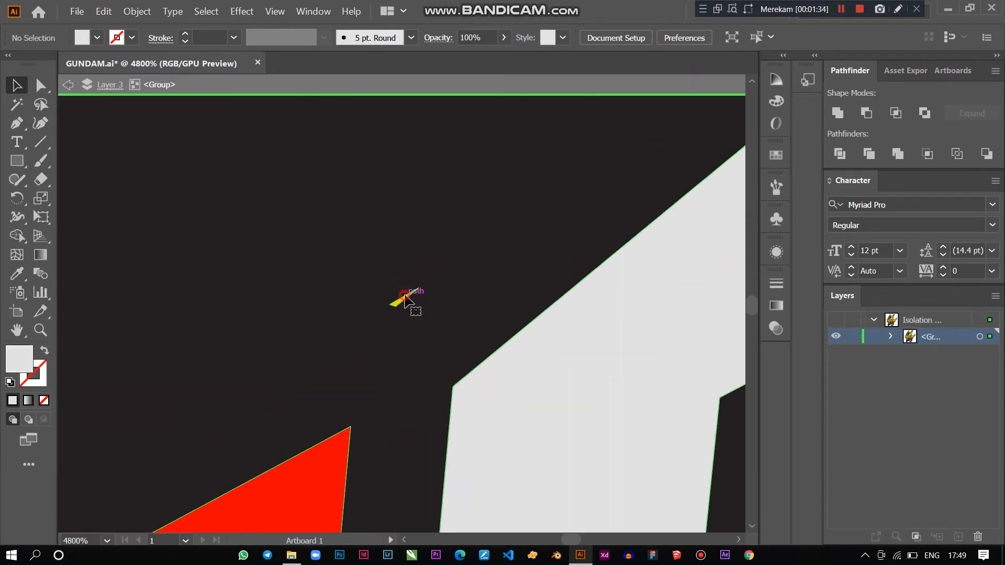
double_click(405, 305)
left_click(409, 308)
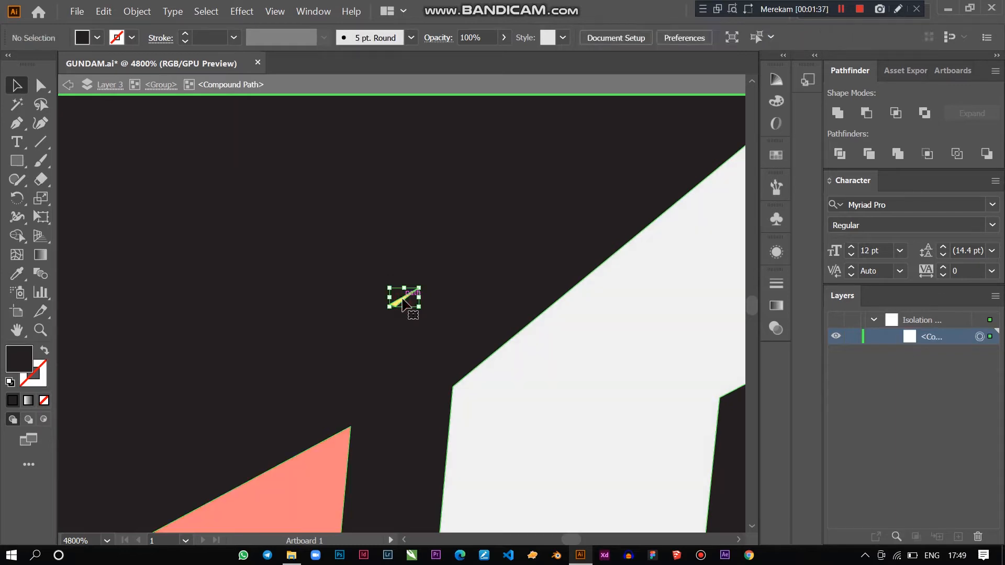
left_click(17, 281)
scroll(123, 267, "down", 6)
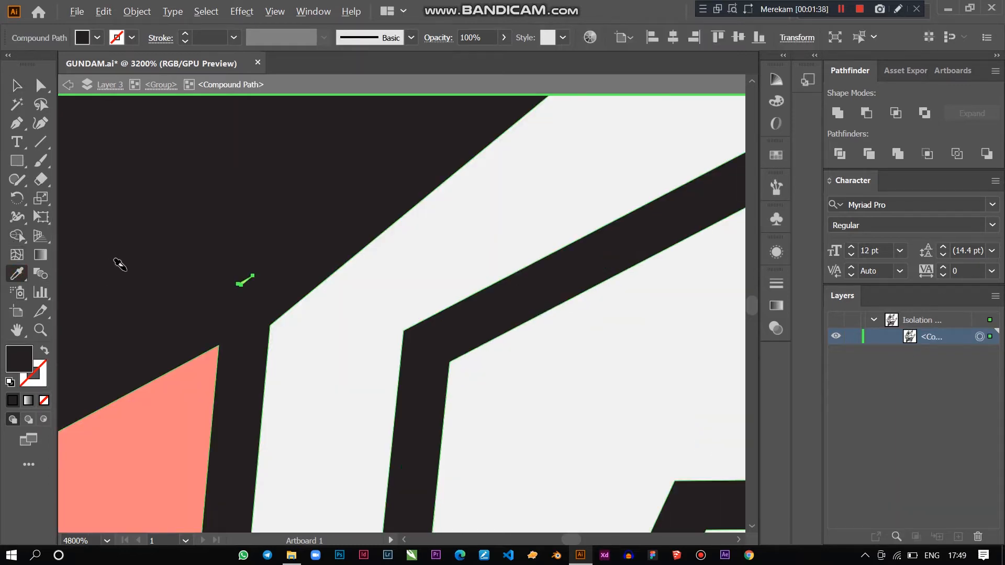
left_click(14, 85)
left_click(160, 192)
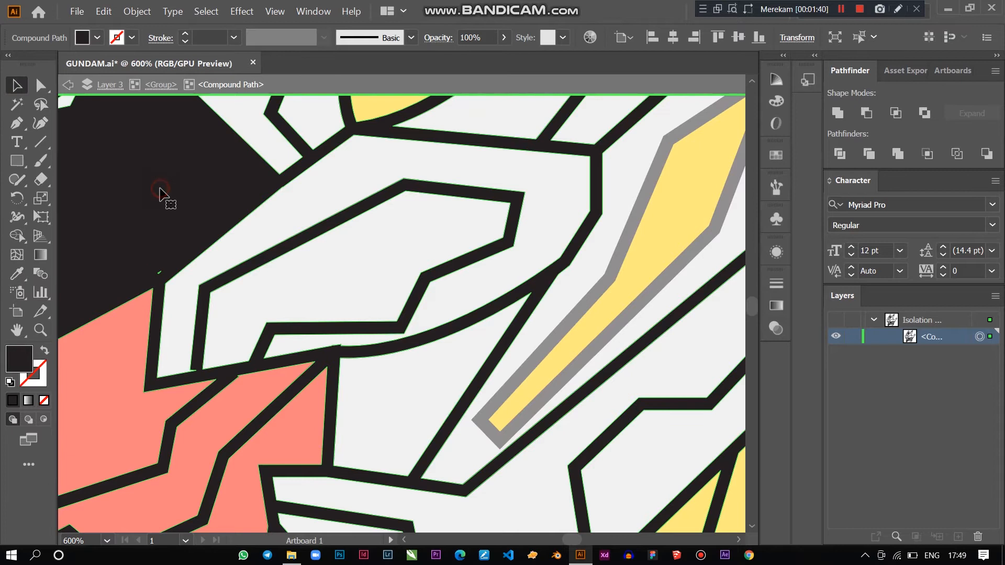
scroll(166, 195, "down", 7)
double_click(395, 295)
scroll(156, 224, "up", 3)
left_click_drag(242, 240, 355, 301)
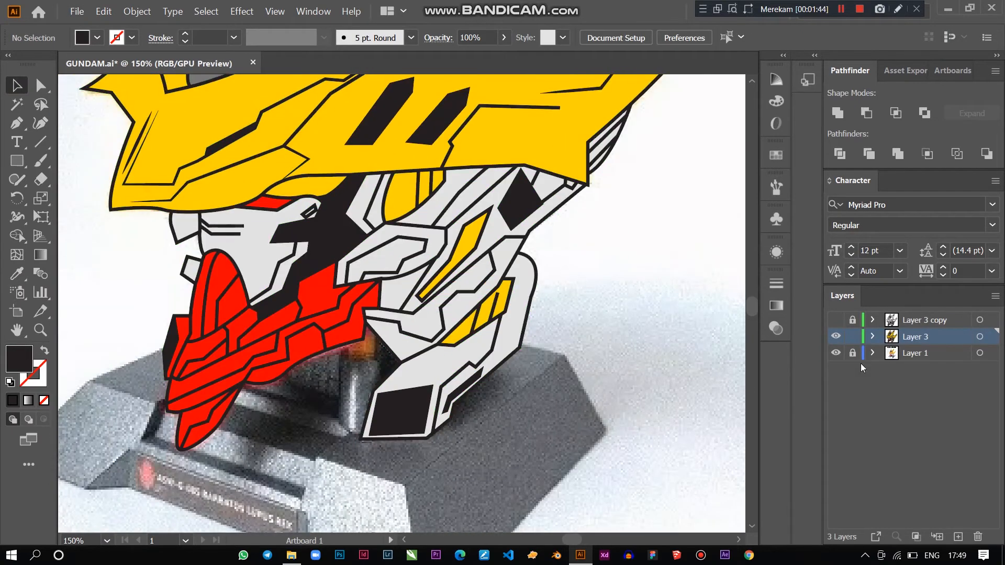
Step: Hide Layer 1, fill the narrow yellow shape under the helmet's brim above the red eye with the sampled light grey, and exit isolation
left_click(834, 354)
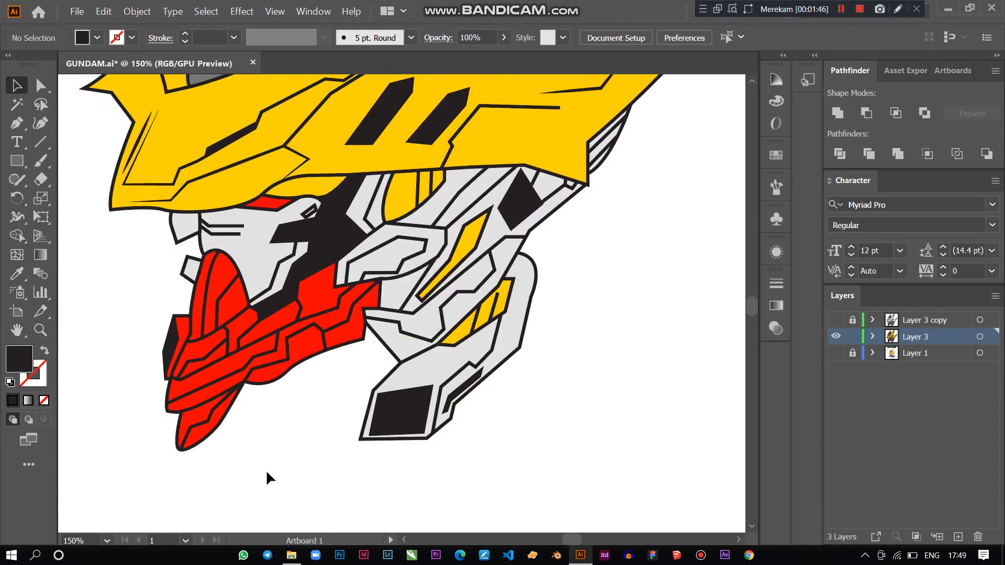
scroll(281, 490, "up", 3)
left_click(320, 273)
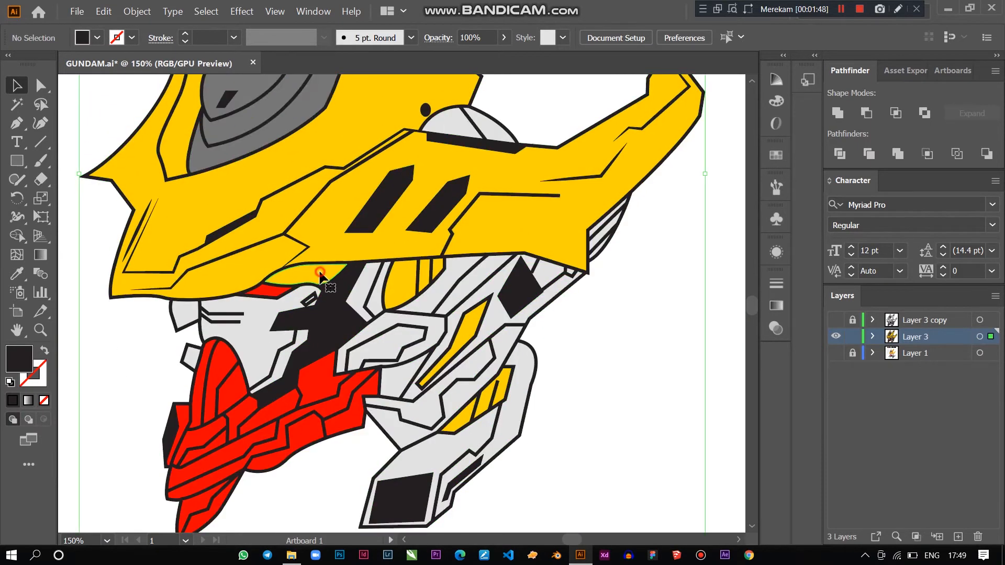
double_click(321, 273)
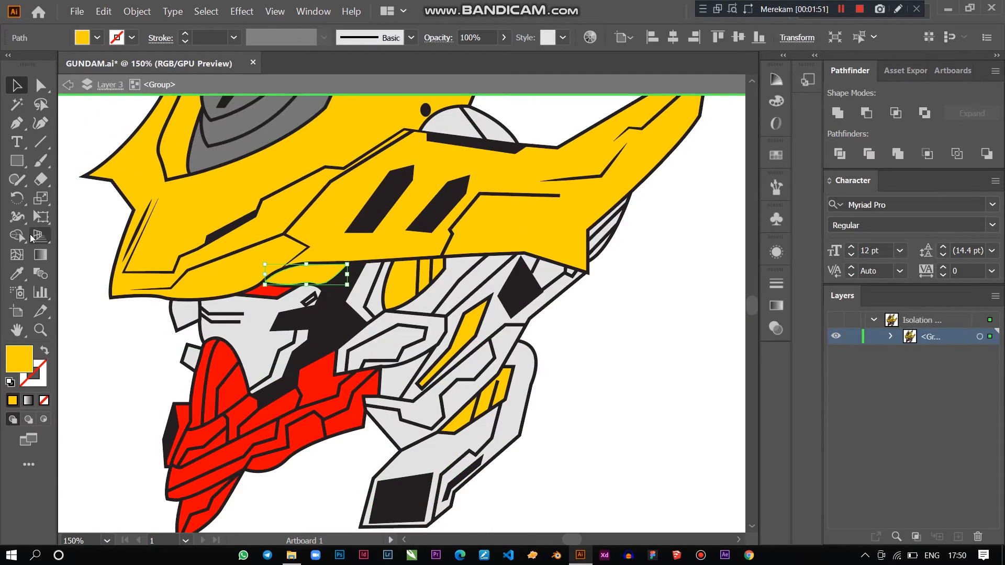
left_click(18, 273)
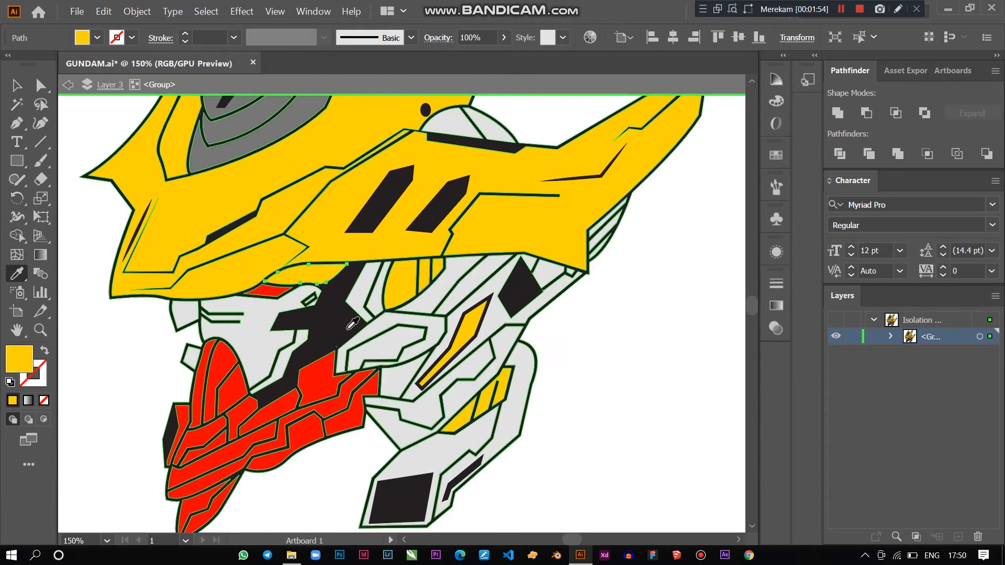
left_click(345, 308)
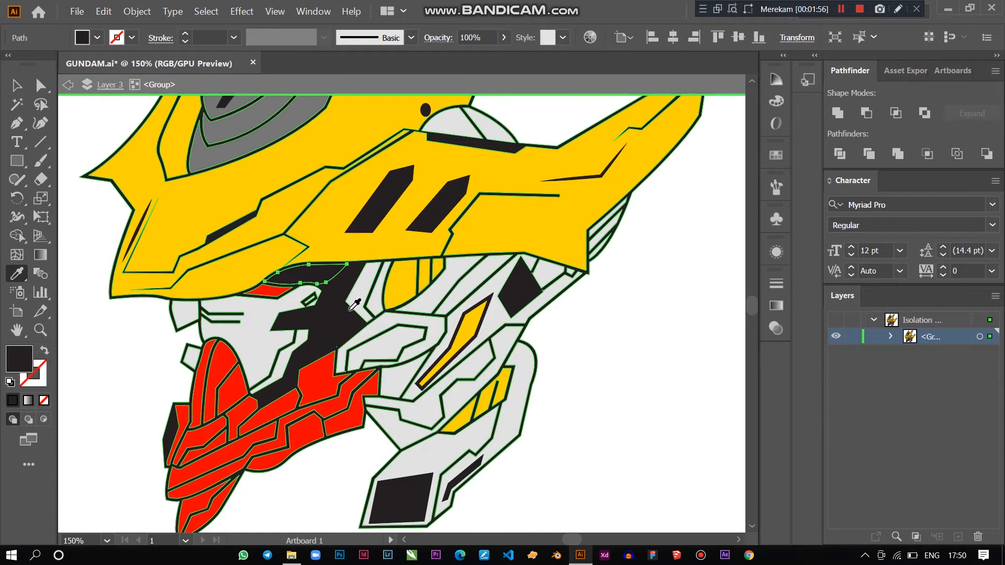
left_click(351, 309)
left_click(12, 86)
double_click(75, 141)
scroll(300, 268, "down", 4)
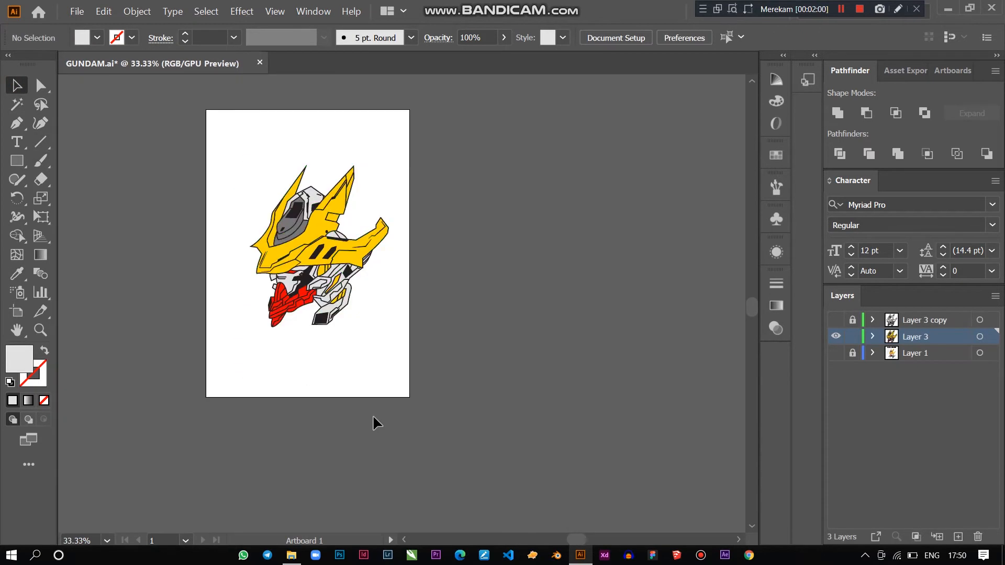
Step: Show Layer 1 again, and hide and show Layer 3 repeatedly to compare the whole coloured helmet with the photo
scroll(255, 260, "up", 3)
scroll(386, 297, "down", 2)
scroll(431, 225, "up", 1)
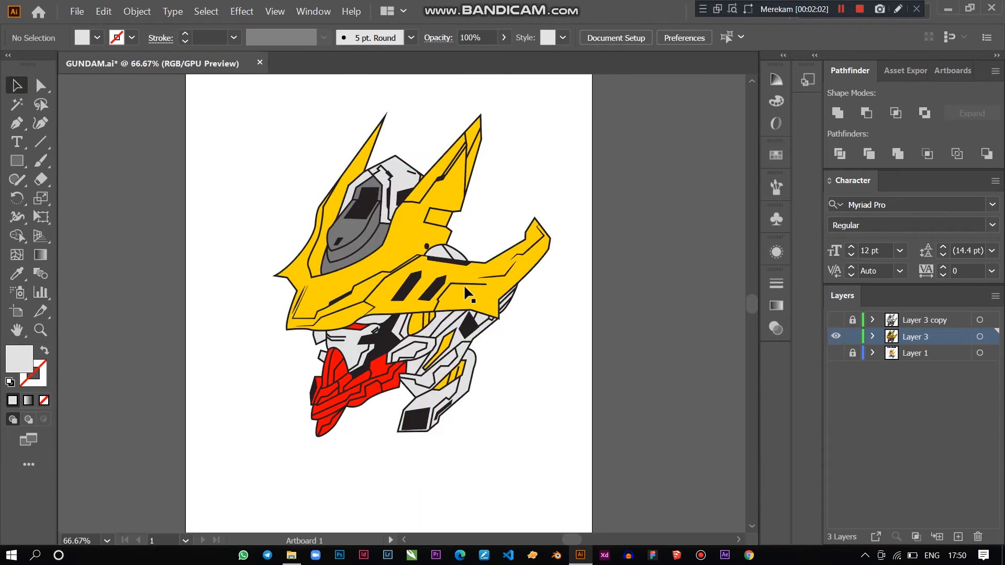
scroll(463, 288, "up", 2)
scroll(417, 269, "down", 2)
key("ctrl+plus")
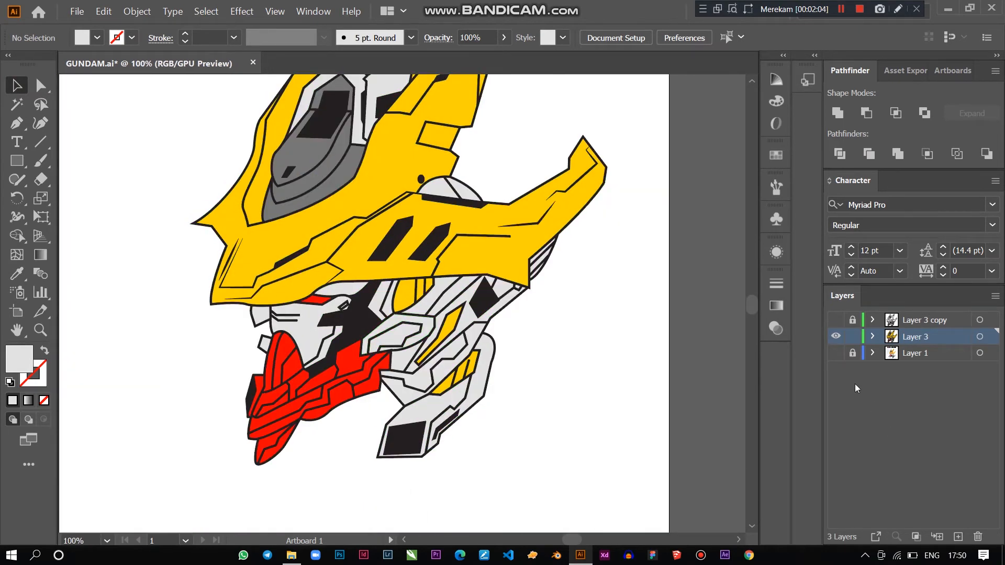
left_click(836, 353)
left_click(836, 336)
left_click(836, 337)
left_click(836, 337)
left_click(836, 336)
left_click(836, 337)
left_click(836, 337)
left_click(835, 337)
left_click(836, 337)
left_click(836, 337)
left_click(835, 336)
left_click(836, 337)
left_click(836, 337)
scroll(546, 337, "up", 3)
scroll(546, 337, "down", 2)
scroll(546, 337, "up", 1)
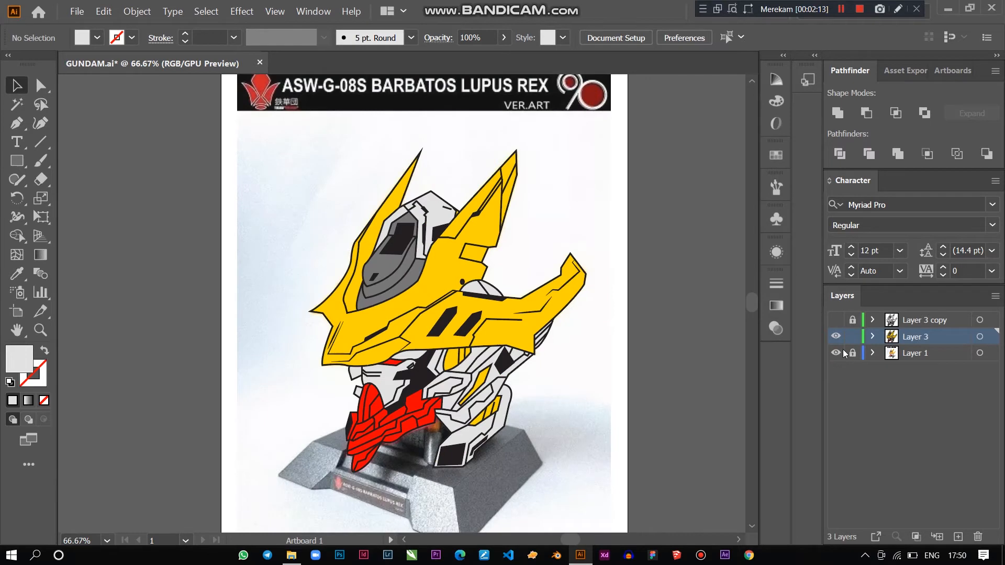
left_click(836, 337)
key("ctrl+minus")
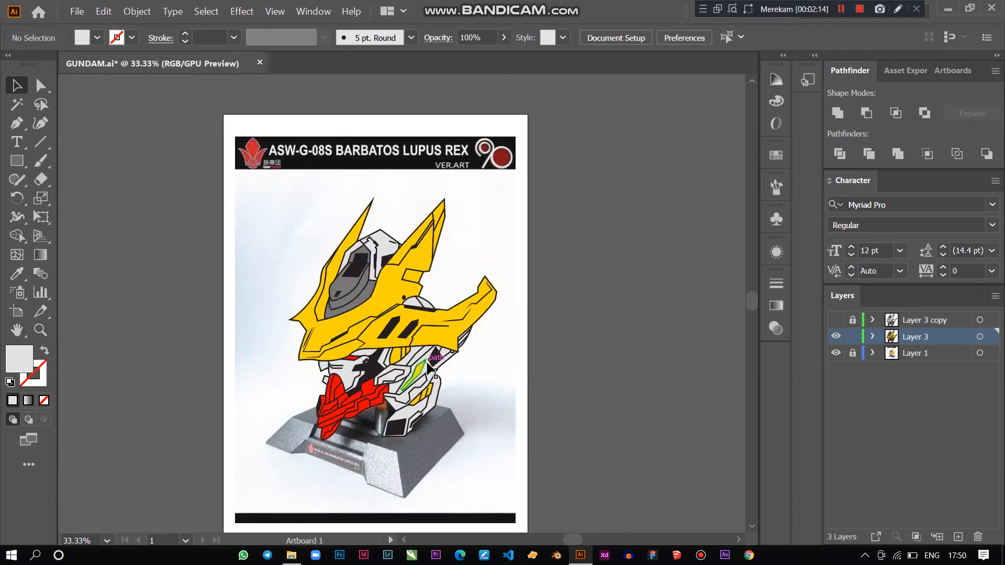
Step: Expand Layer 3 and its group, lock the individual paths inside while leaving the layer itself unlocked, and collapse the layer
left_click(873, 338)
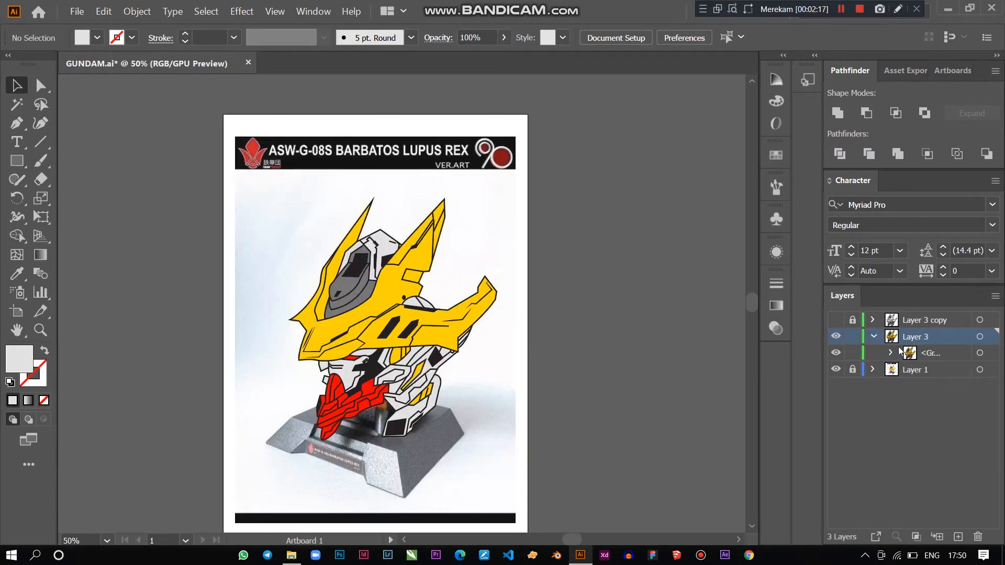
left_click(890, 353)
scroll(888, 360, "down", 3)
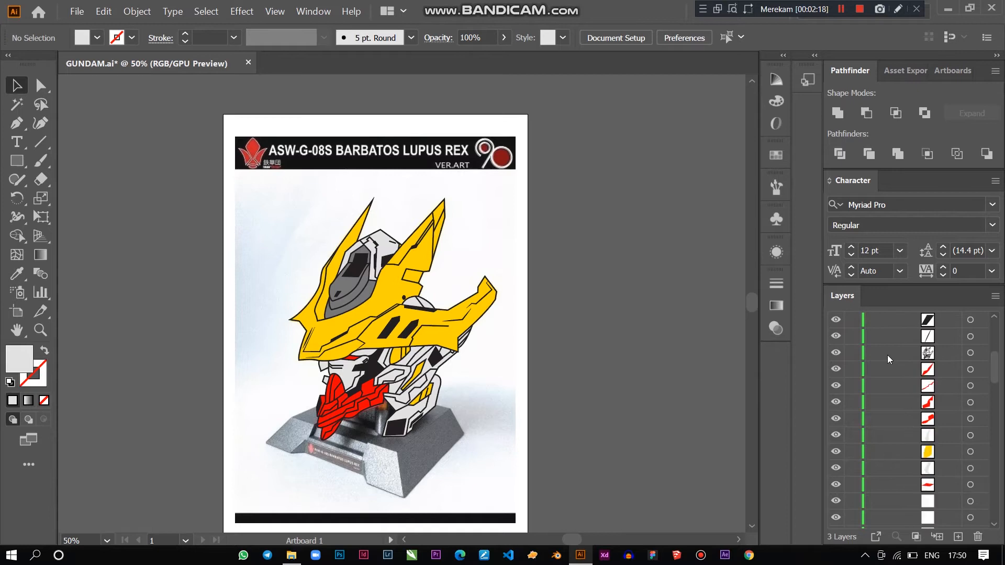
left_click_drag(851, 358, 855, 277)
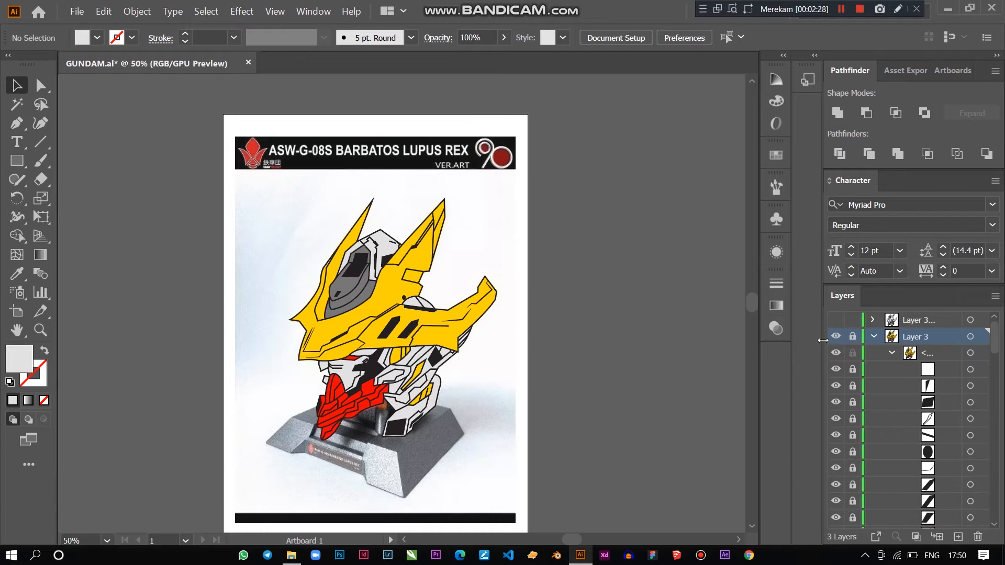
left_click(873, 336)
left_click(873, 337)
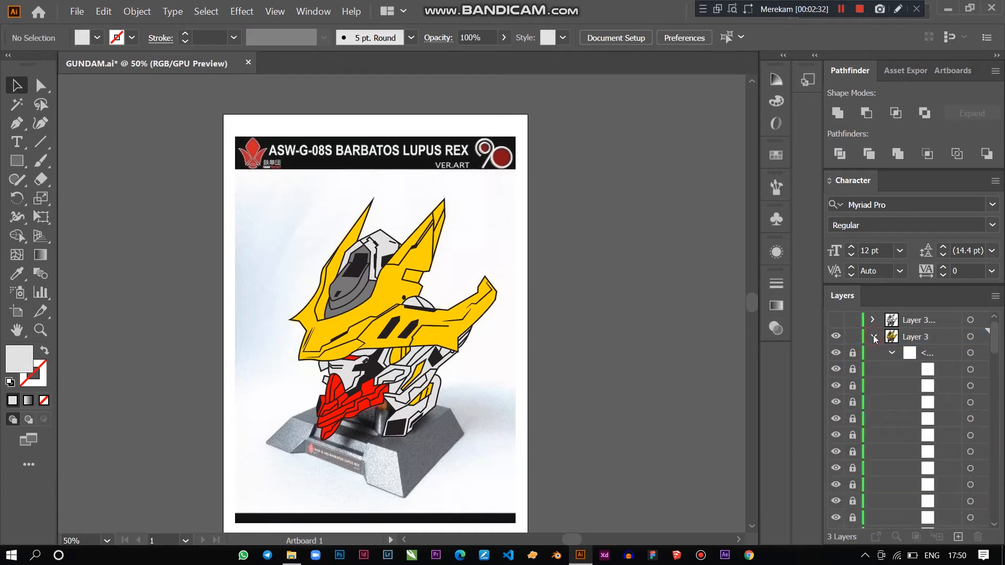
left_click(874, 336)
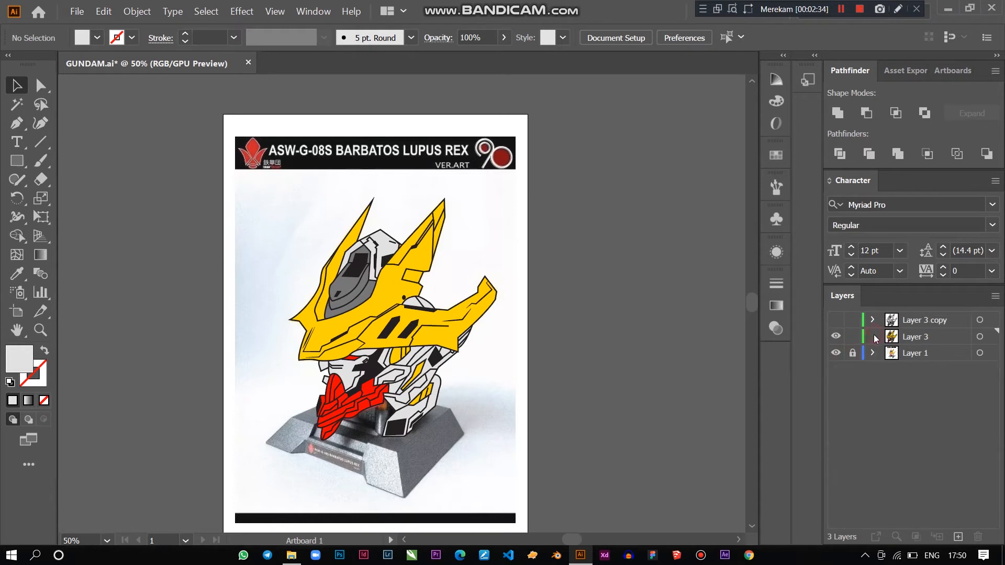
Step: Make Layer 3 copy visible and lock it, and add a new layer directly above Layer 3
left_click(836, 336)
left_click(837, 337)
scroll(373, 441, "down", 5)
scroll(364, 344, "up", 2)
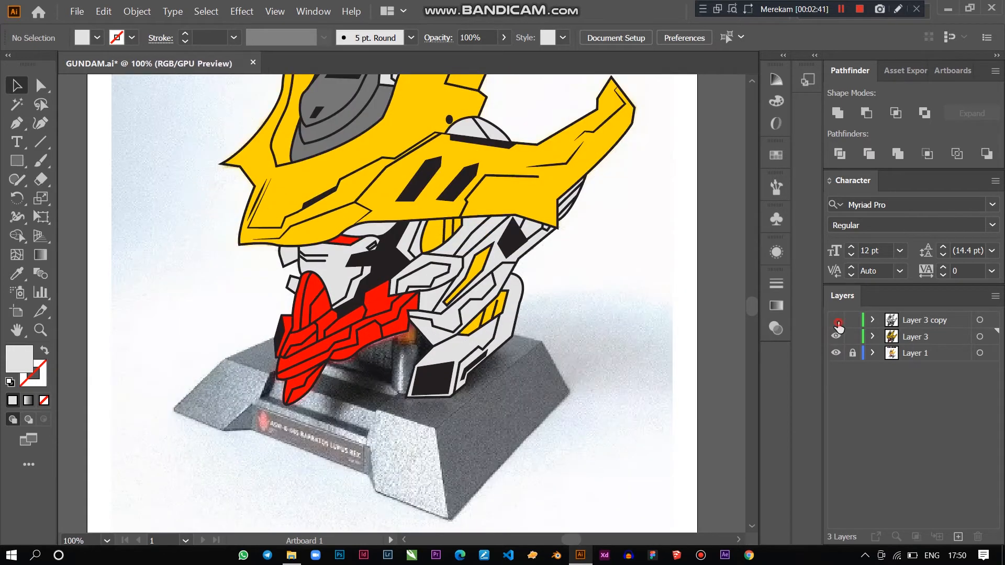
left_click(836, 320)
left_click(853, 319)
left_click(915, 346)
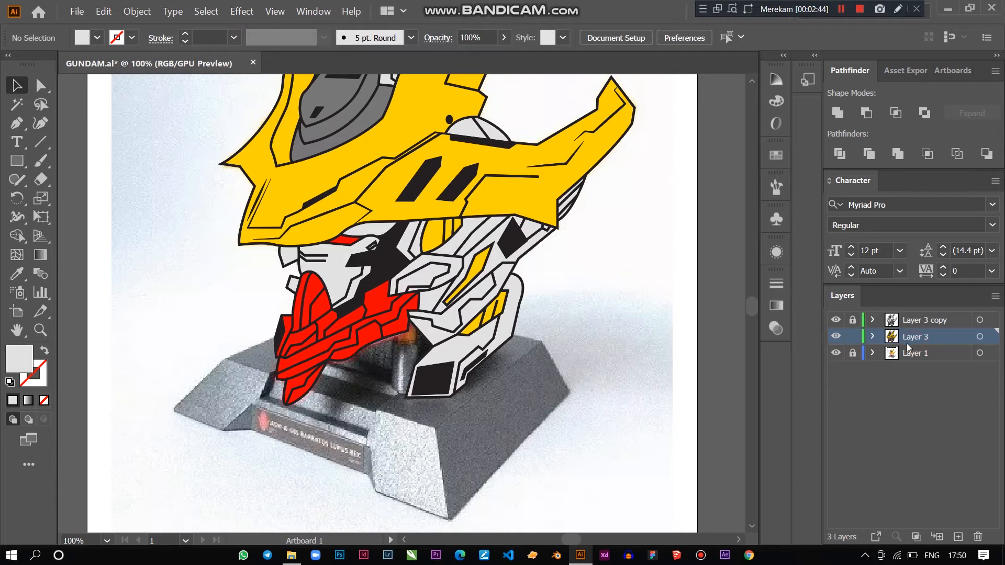
left_click(958, 537)
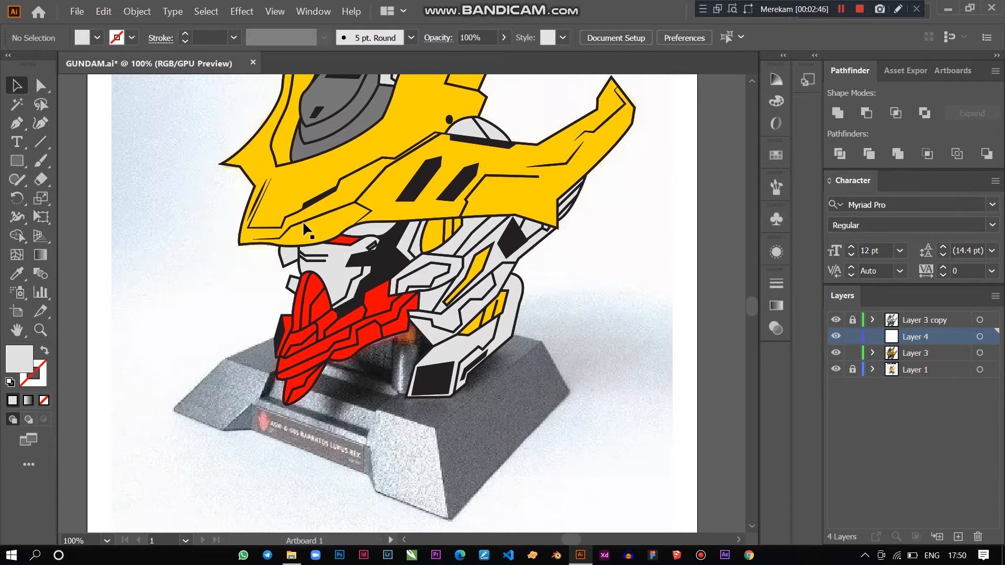
scroll(306, 229, "down", 3)
scroll(322, 170, "up", 3)
scroll(299, 301, "down", 2)
scroll(294, 305, "up", 1)
key("ctrl+plus")
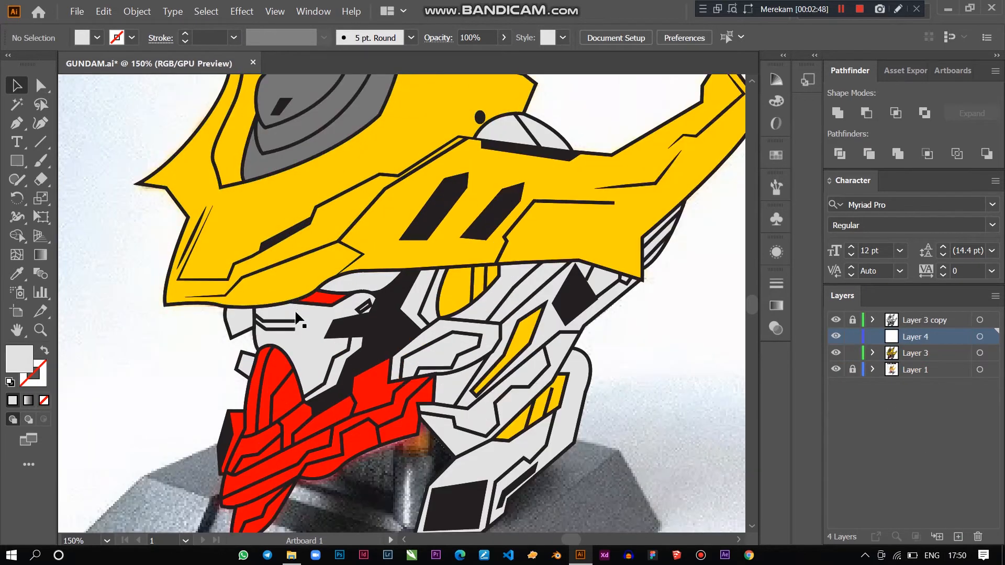
Step: Hide and show Layer 3 repeatedly to compare the flat colours with the photo's shading
left_click(836, 356)
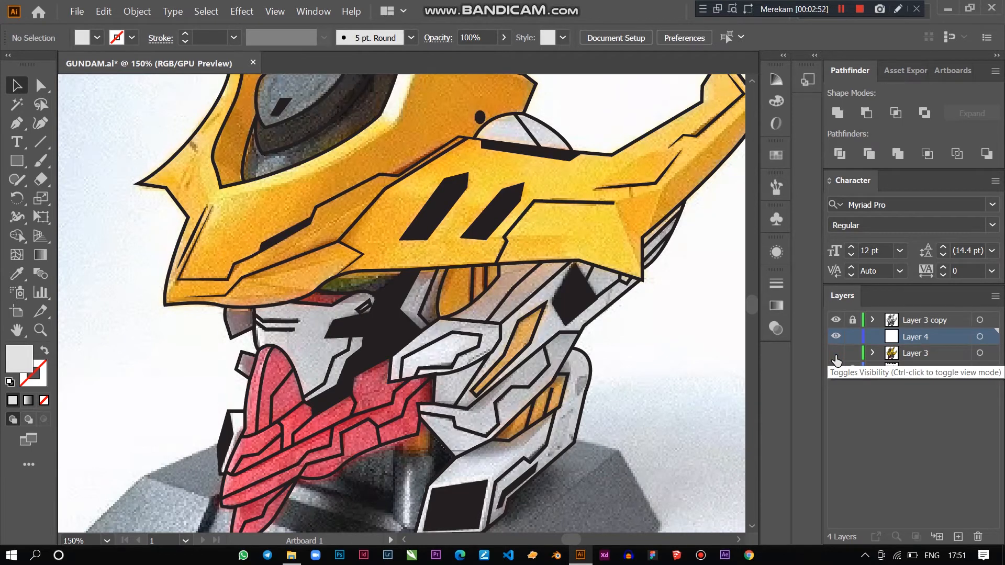
left_click(835, 358)
left_click(836, 358)
left_click(836, 358)
Step: Draw a closed Pen shadow shape on Layer 4 over the upper part of the small grey panel under the brim's front end
left_click(17, 125)
scroll(152, 291, "up", 3)
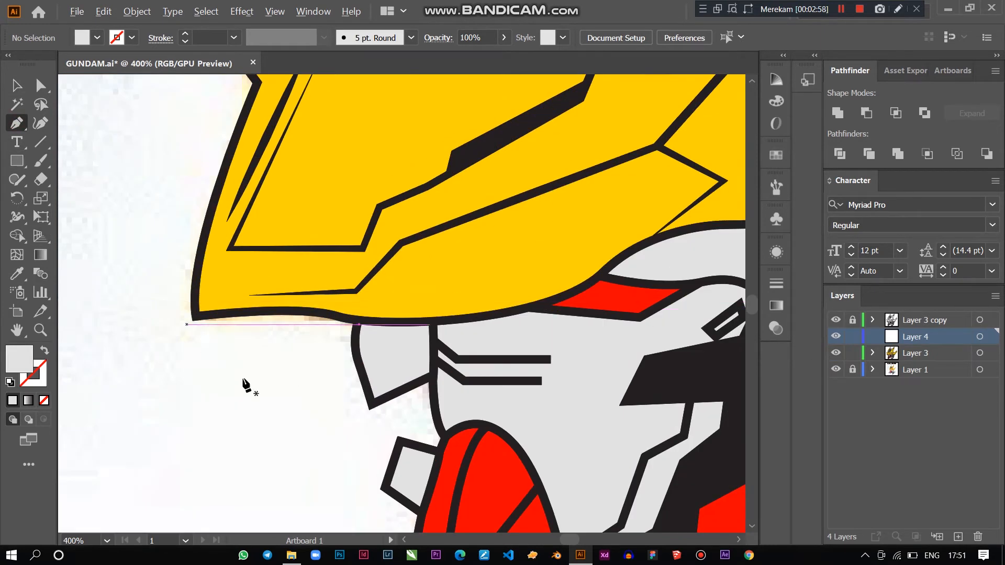
left_click(433, 322)
left_click_drag(358, 321, 361, 361)
left_click(358, 359)
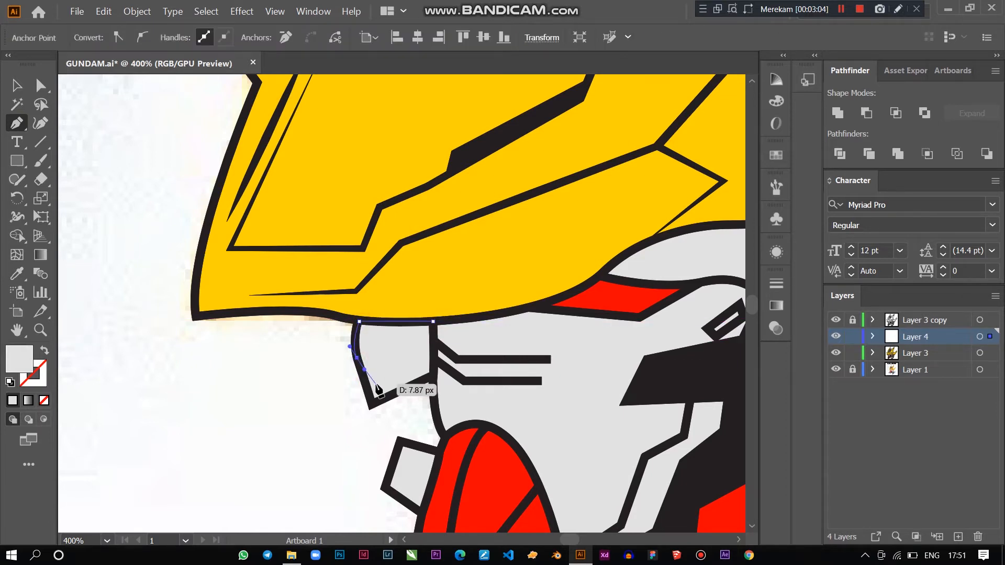
left_click_drag(435, 362, 434, 322)
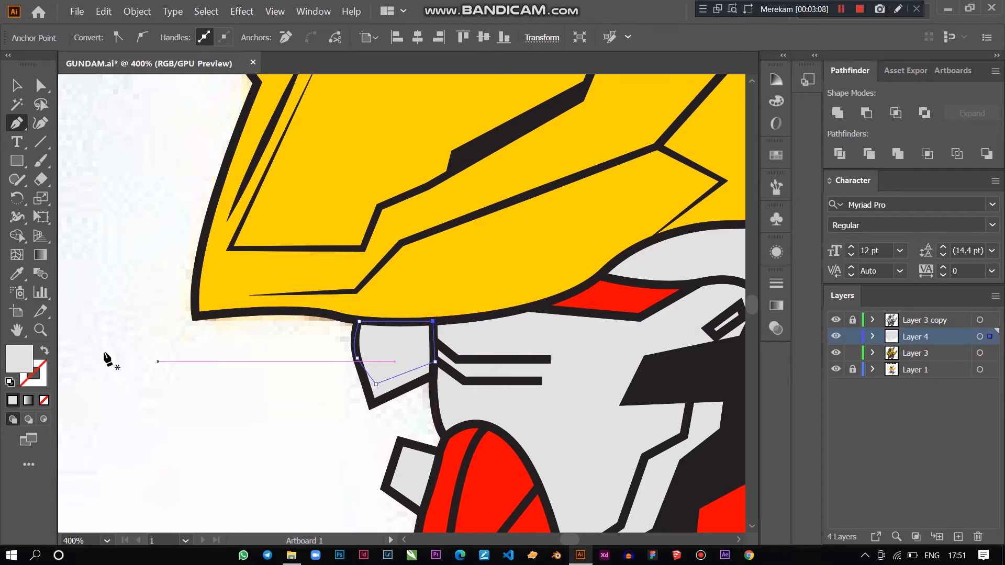
Step: Fill the new shadow shape with a darker neutral grey and deselect it
double_click(19, 359)
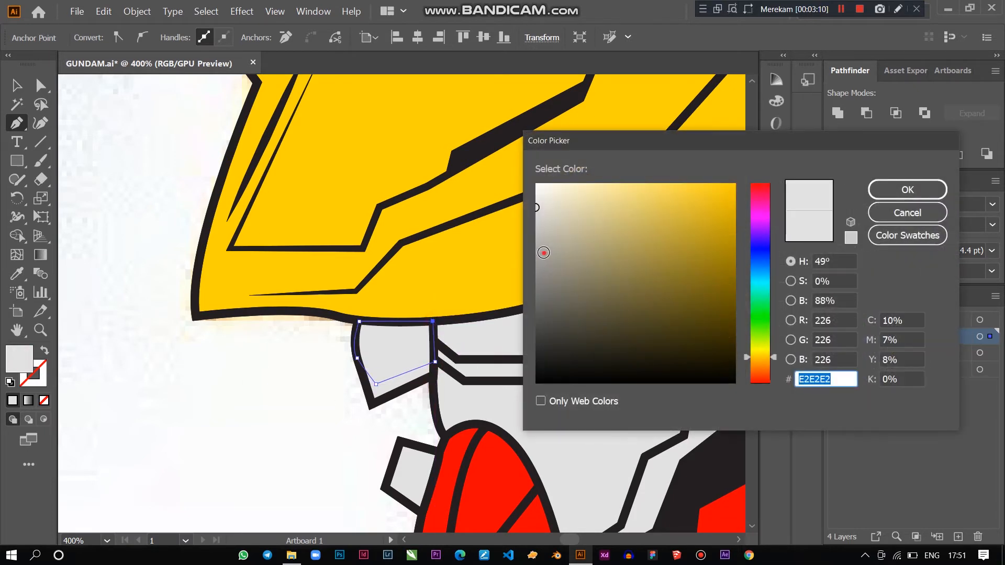
left_click(536, 246)
left_click(908, 189)
left_click(18, 86)
left_click(145, 165)
scroll(151, 181, "down", 4)
scroll(155, 252, "up", 2)
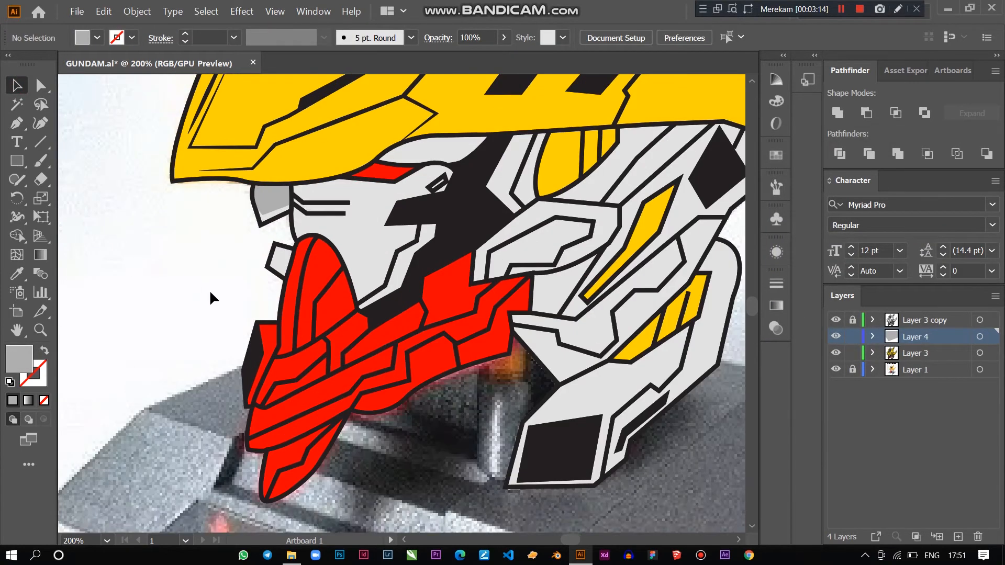
Step: Hide Layer 3 to check the face's shading in the photo, and show it again
scroll(203, 285, "up", 3)
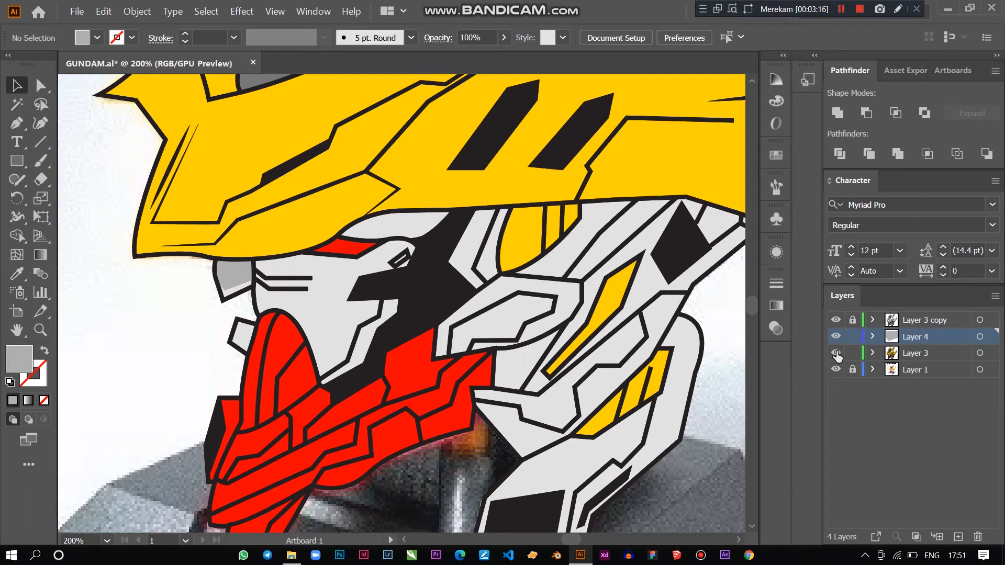
left_click(836, 353)
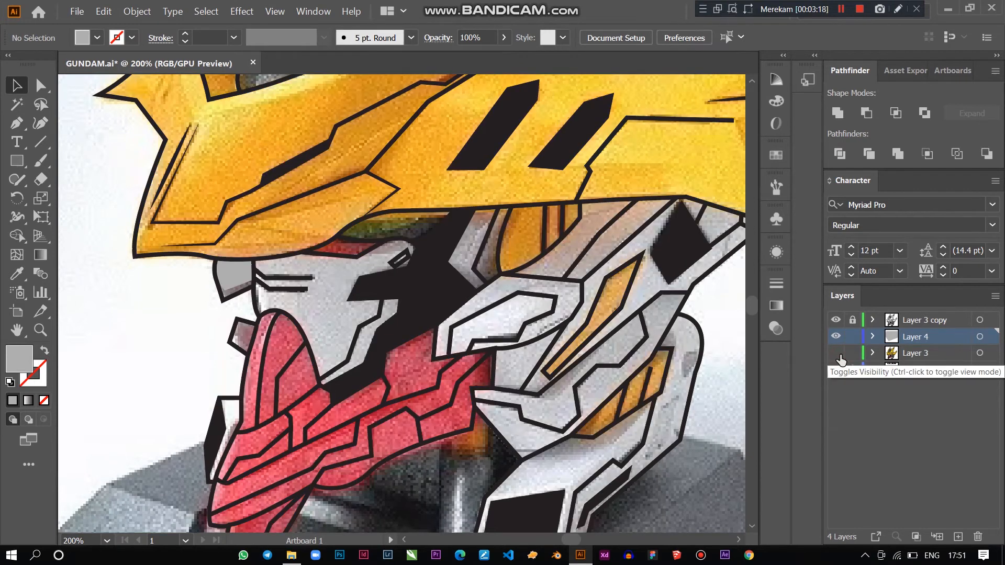
left_click(836, 354)
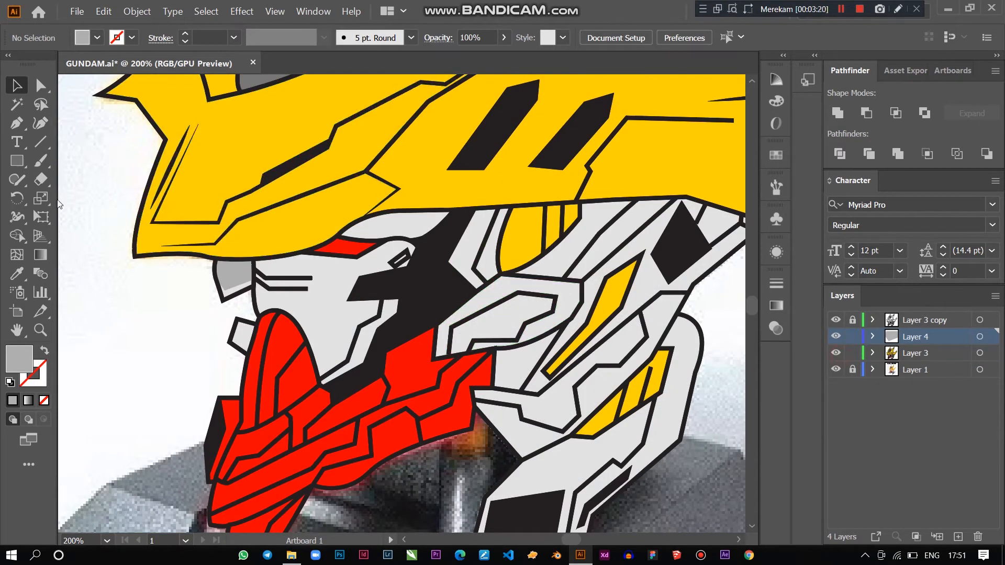
Step: Start a grey Pen shadow shape on the face, tracing its upper edge along the brim and beneath the red eye
left_click(17, 125)
scroll(261, 230, "up", 2)
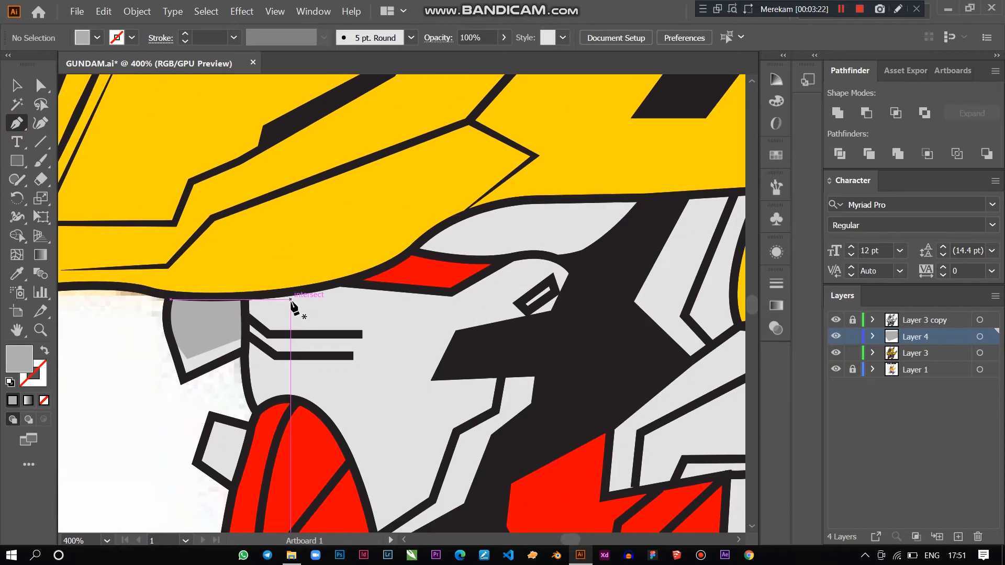
left_click(256, 296)
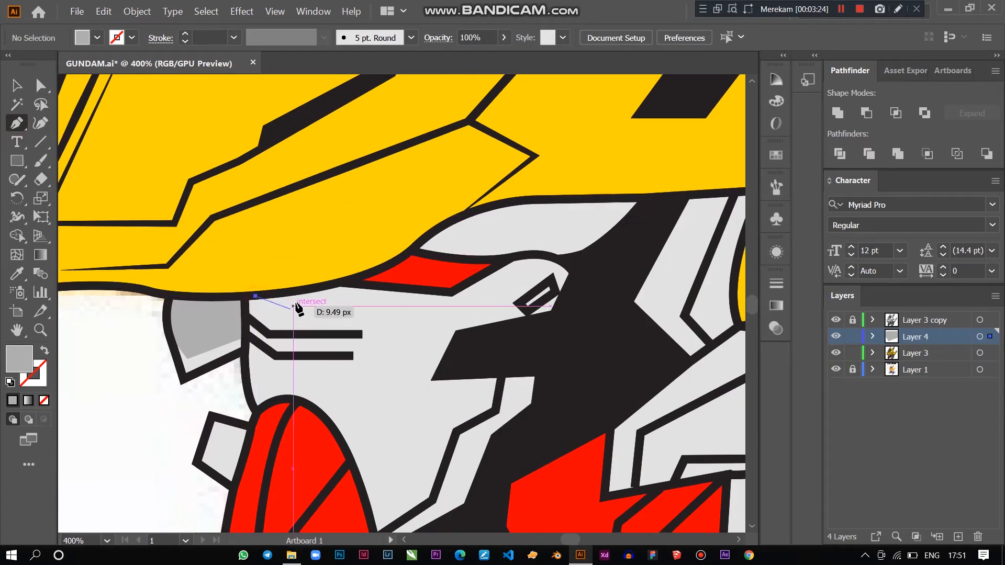
left_click(312, 289)
left_click(351, 282)
left_click(449, 292)
left_click(489, 272)
left_click(510, 271)
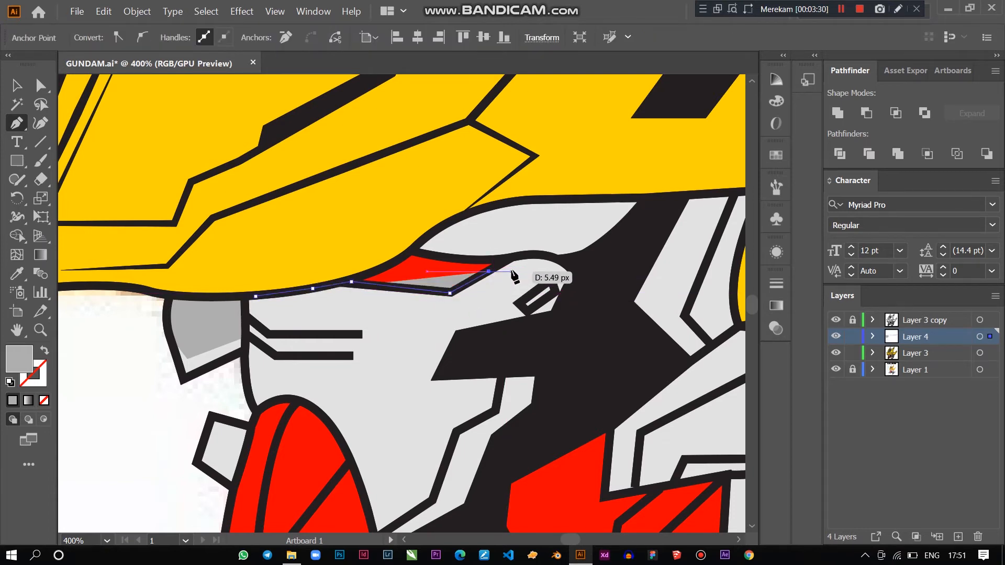
Step: Continue the face shadow's outline back under the eye and around the upper black cheek line to the face's front edge
left_click(448, 311)
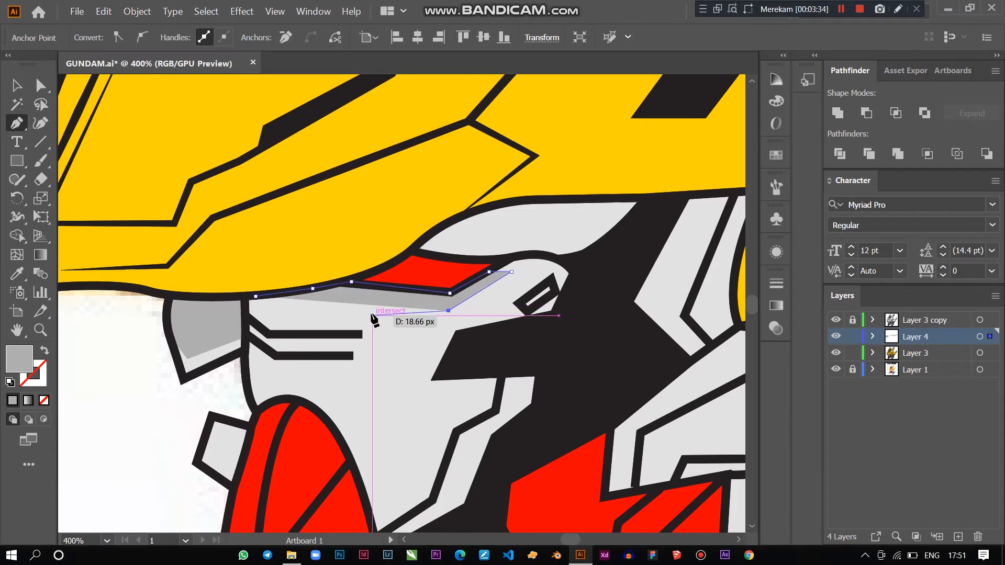
left_click(368, 316)
left_click(318, 304)
left_click(258, 313)
left_click(271, 321)
left_click(321, 322)
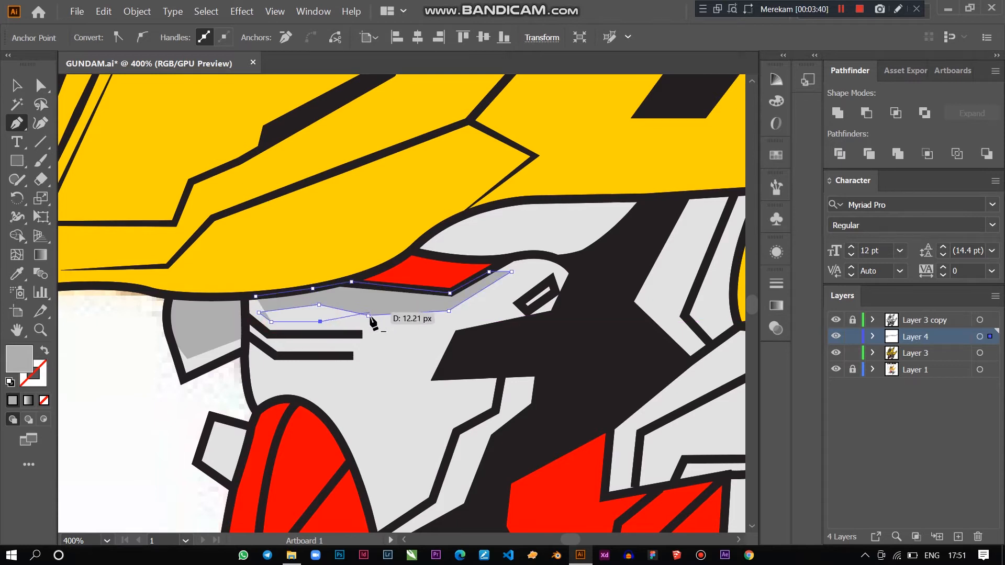
left_click(369, 322)
left_click(368, 340)
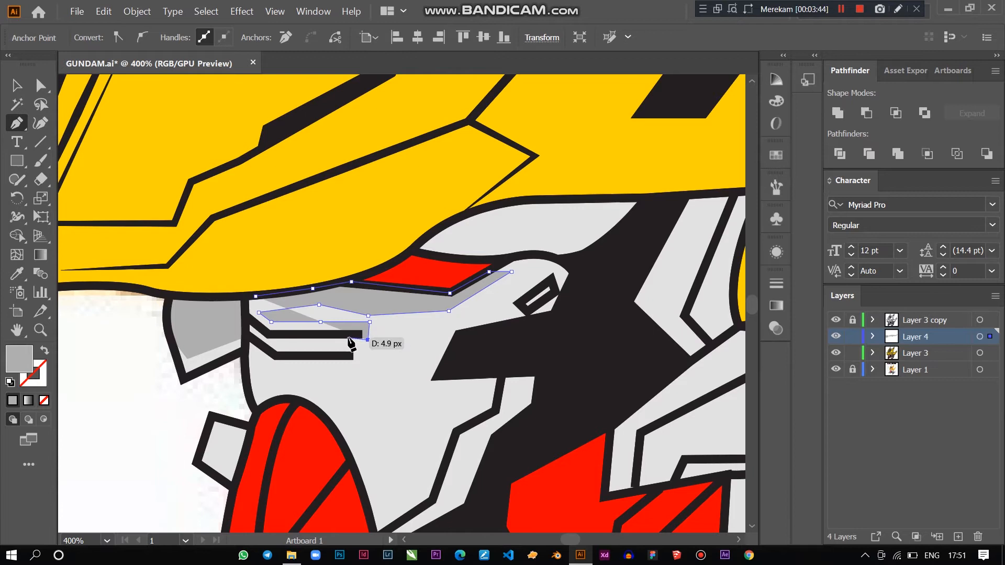
left_click(271, 340)
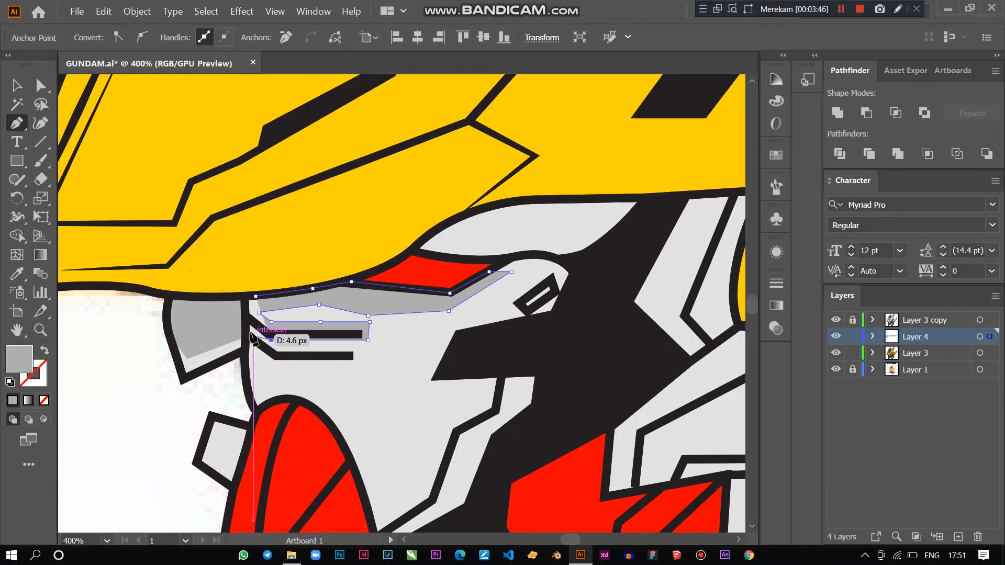
left_click(256, 331)
Step: Extend the face shadow's outline around the lower black cheek line, slightly past its end and back along its underside
scroll(256, 335, "up", 3)
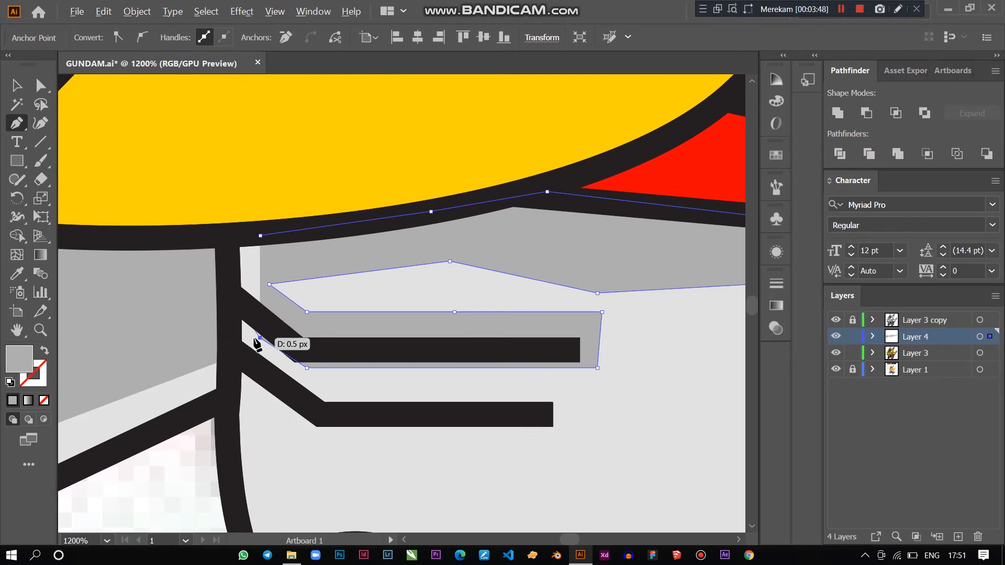
left_click(311, 382)
left_click(322, 391)
scroll(440, 385, "down", 3)
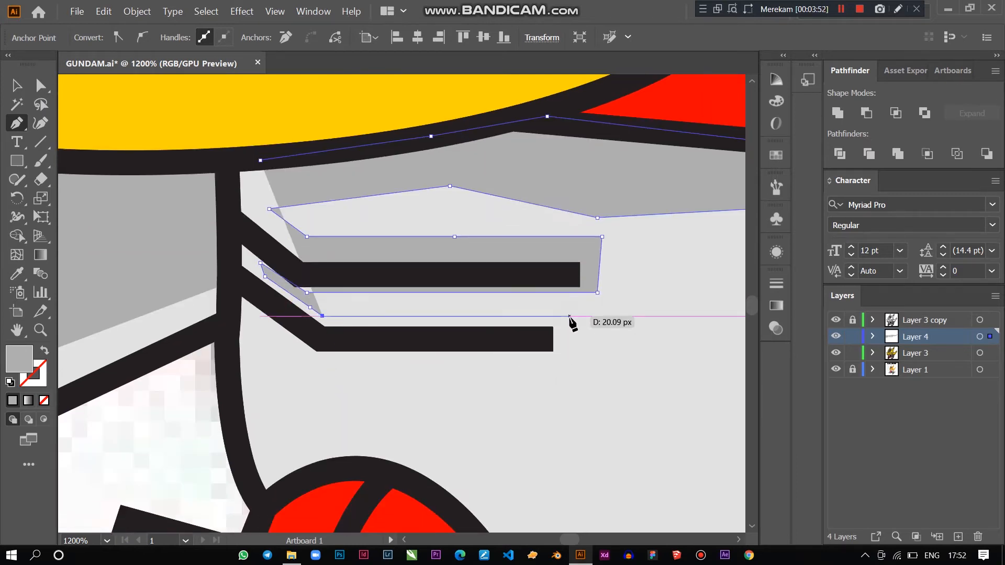
left_click(569, 316)
left_click(569, 346)
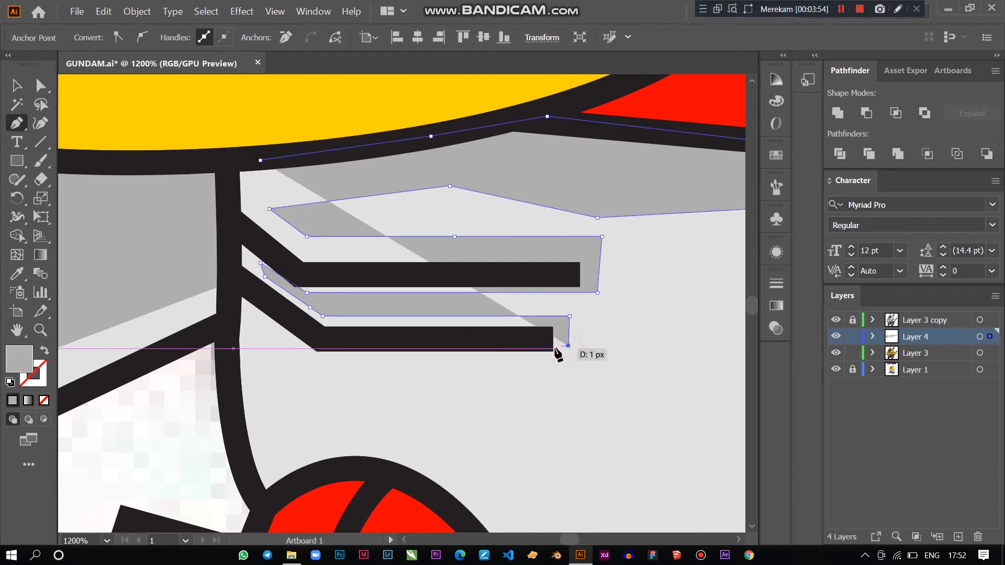
left_click(553, 351)
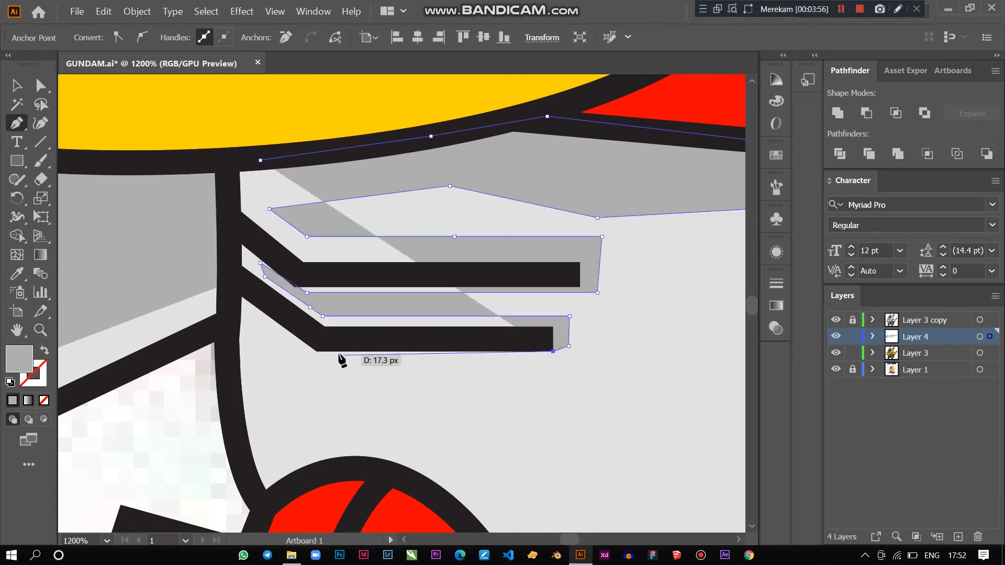
left_click(316, 351)
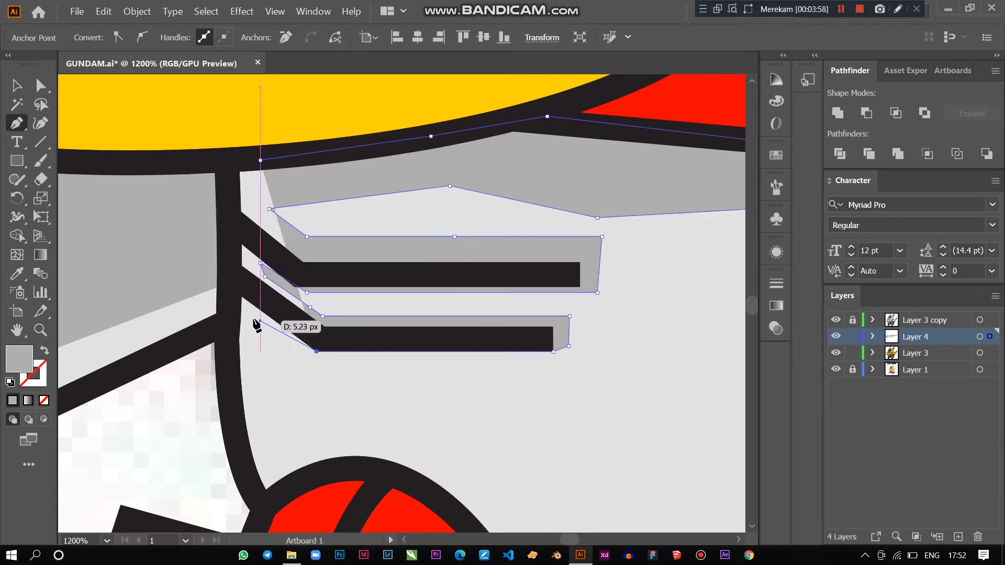
Step: Curve the face shadow down to the red mouth guard, close it back up the face's front outline to the brim, and deselect it
scroll(288, 367, "down", 3)
left_click(269, 382, "ctrl")
left_click_drag(273, 389, 293, 419)
left_click(308, 412)
left_click(266, 440)
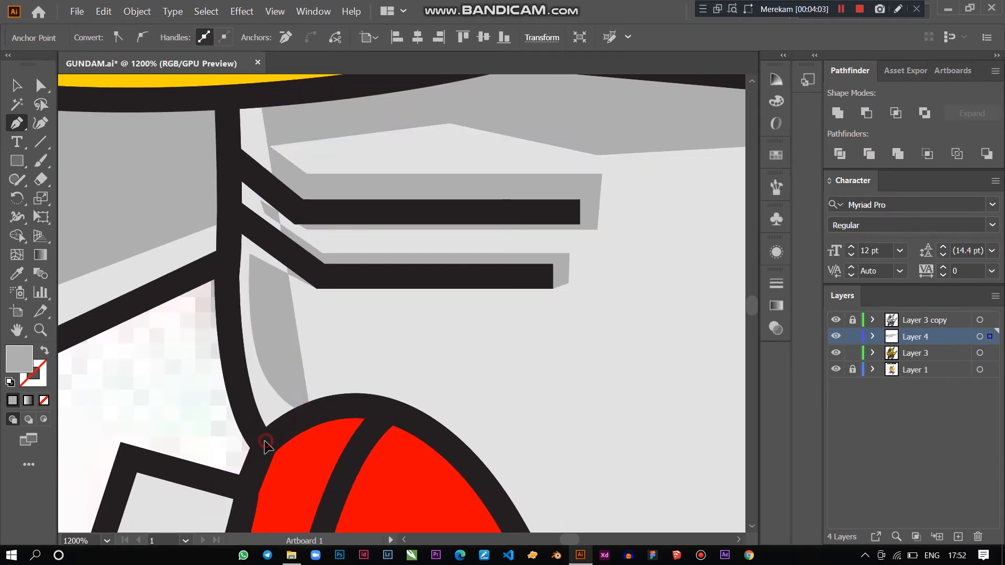
left_click_drag(233, 373, 228, 347)
scroll(240, 272, "up", 2)
left_click(227, 236)
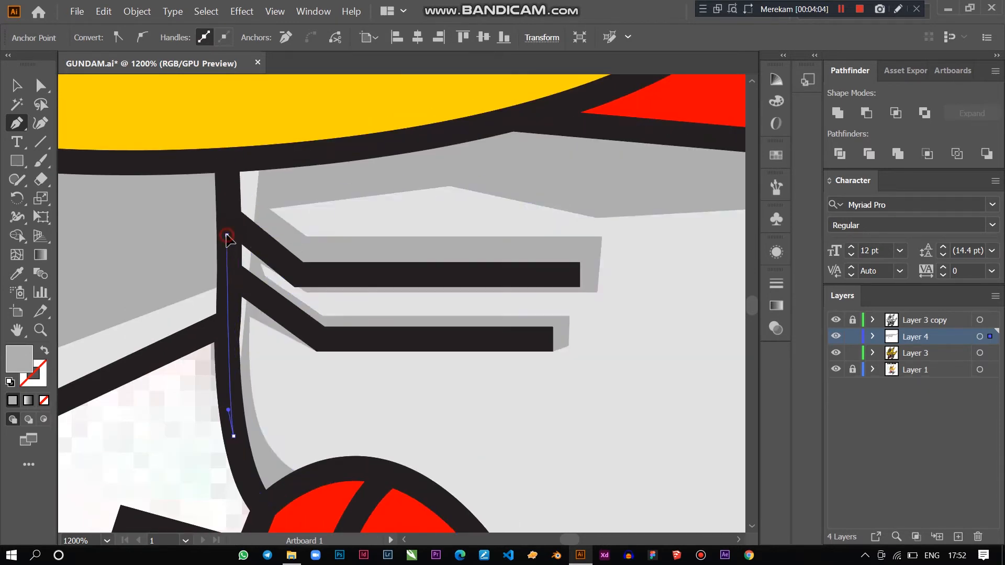
left_click(225, 164)
left_click(261, 161)
key("Escape")
left_click(17, 87)
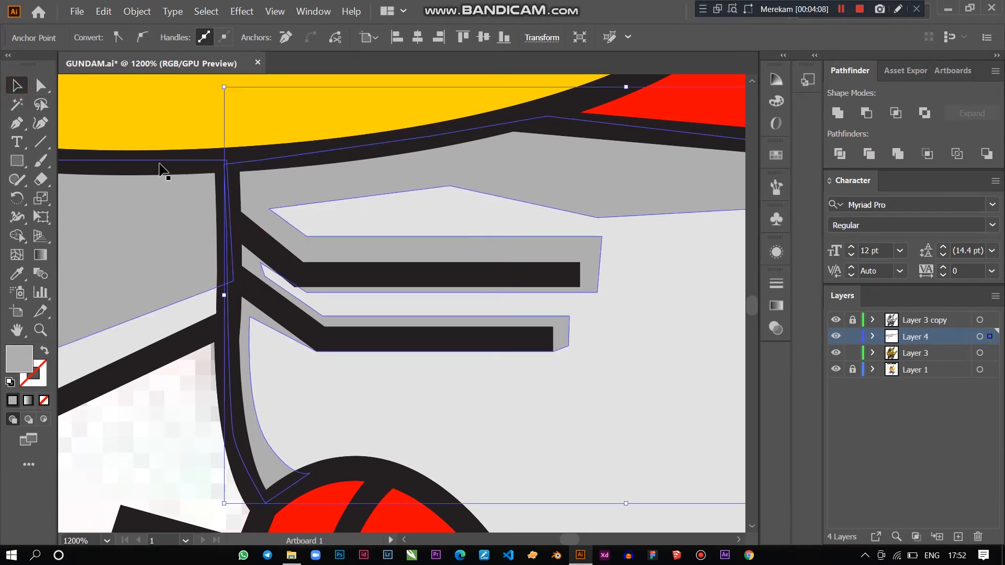
left_click(184, 209)
Step: Hide the reference photo on Layer 1
scroll(203, 220, "down", 7)
scroll(524, 382, "down", 5)
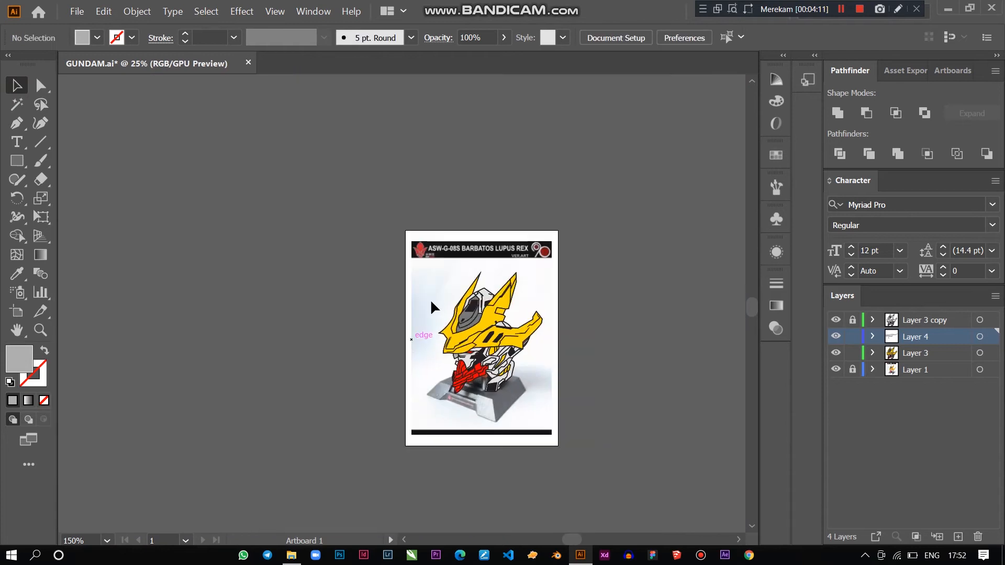
scroll(486, 361, "up", 4)
left_click(837, 370)
Step: Start a grey Pen shadow shape in the light grey panel above the red eye, giving it a curved lower edge with a pointed notch
key("ctrl+plus")
key("ctrl+plus")
scroll(344, 240, "down", 2)
key("ctrl+plus")
key("p")
key("ctrl+plus")
key("ctrl+plus")
scroll(540, 231, "up", 1)
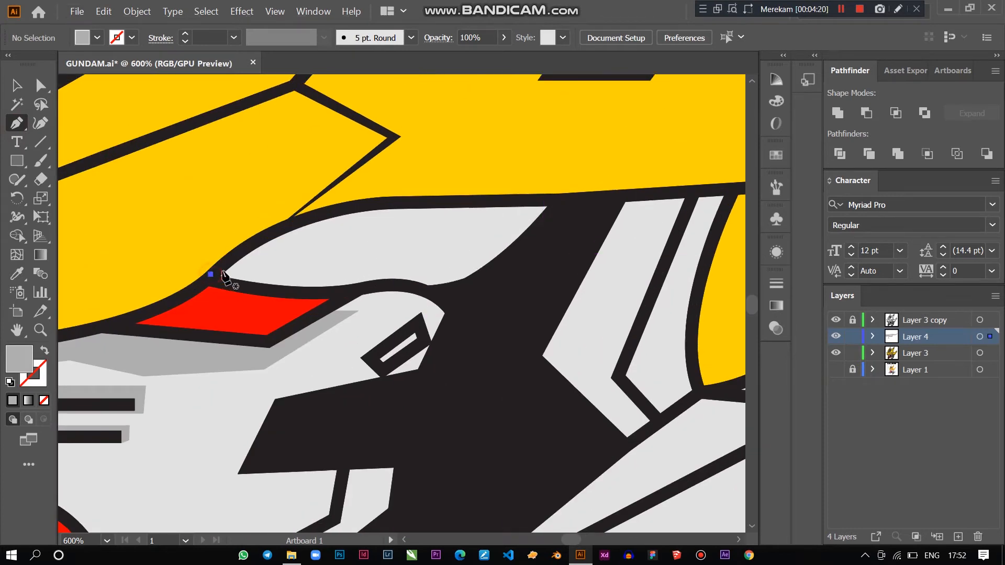
left_click_drag(311, 274, 377, 252)
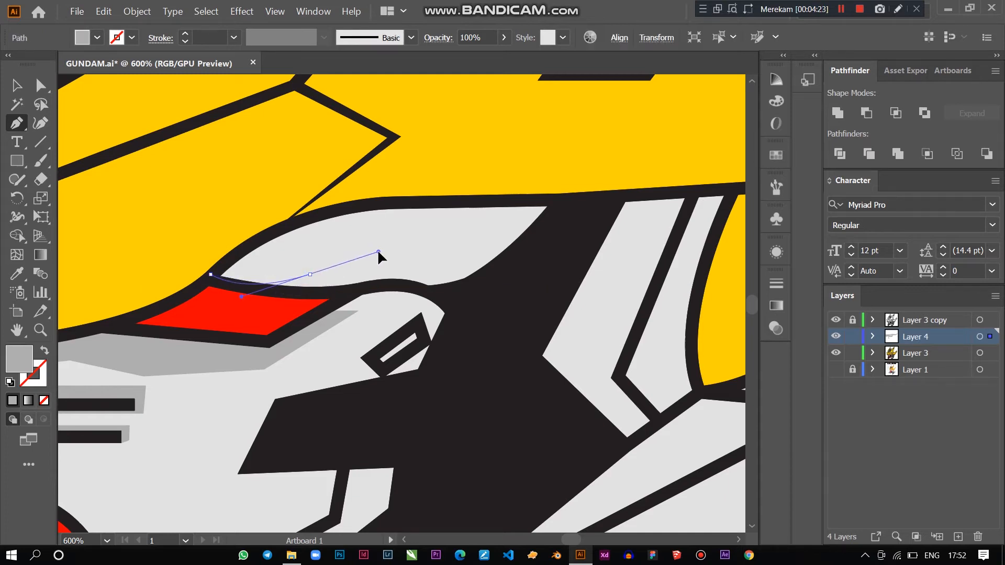
left_click(411, 259)
left_click(357, 238)
left_click_drag(492, 218, 558, 221)
Step: Close the shadow above the eye along the brim's outline with a curved front end, and deselect it
left_click(574, 198)
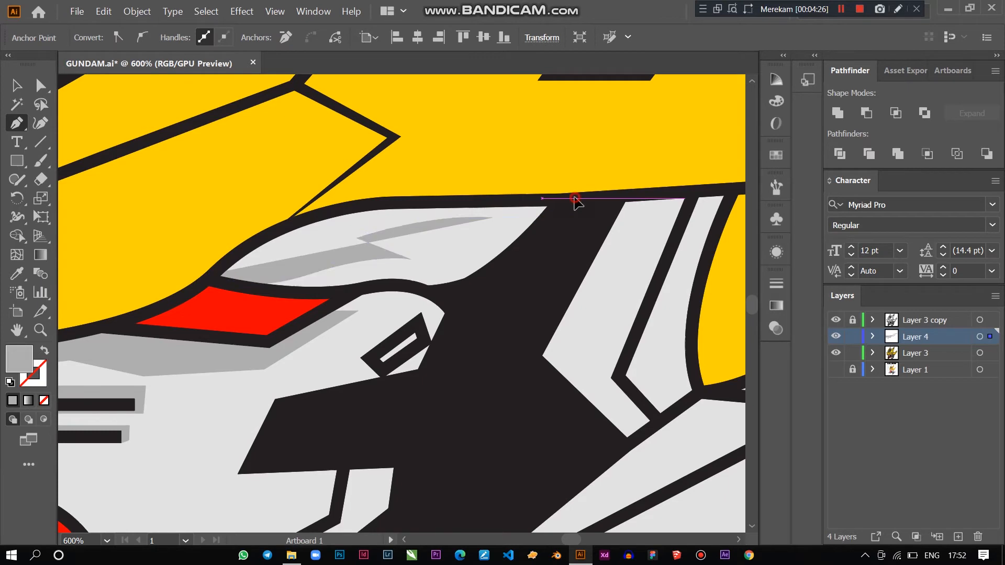
left_click(401, 201)
left_click(323, 213)
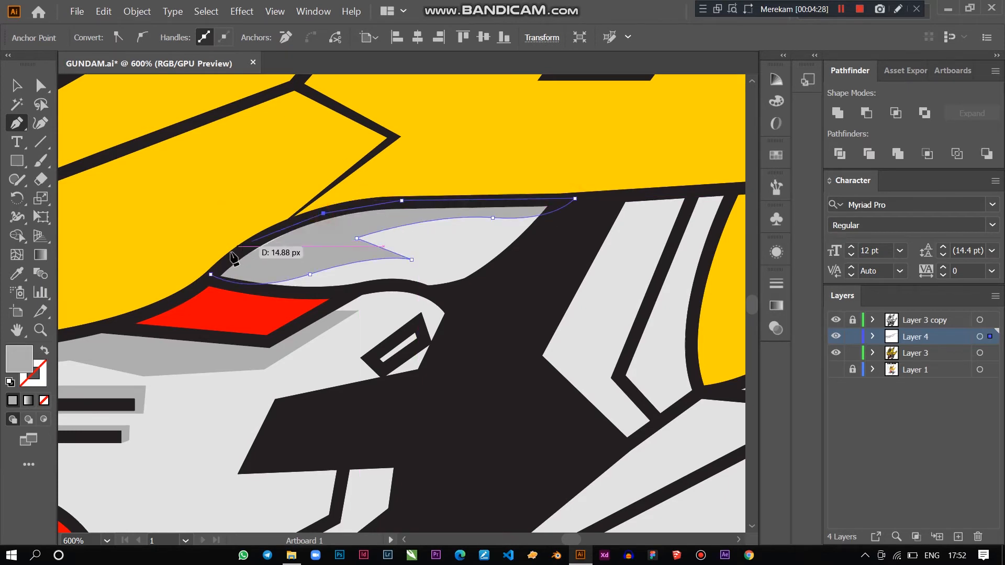
left_click_drag(211, 275, 194, 309)
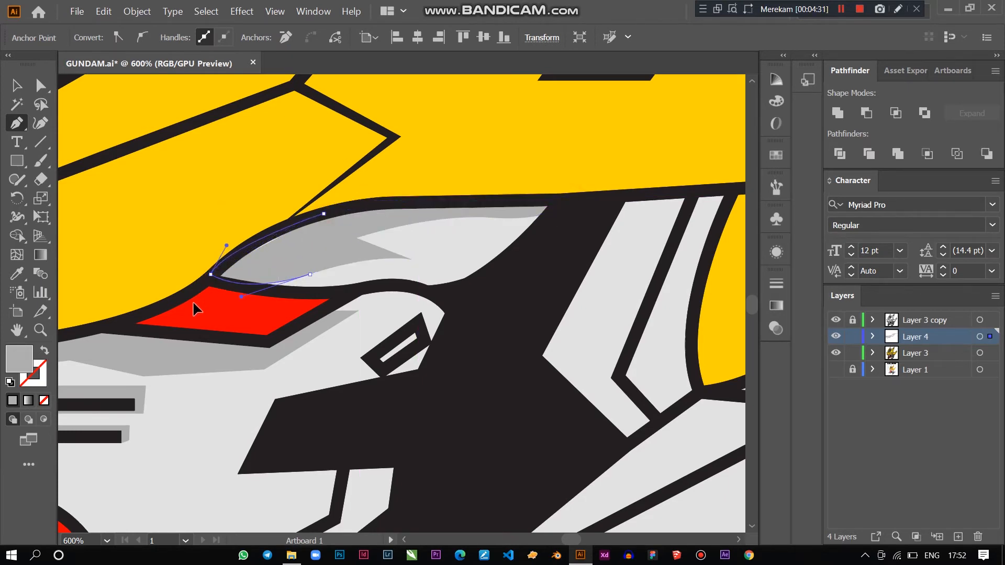
scroll(291, 333, "down", 7)
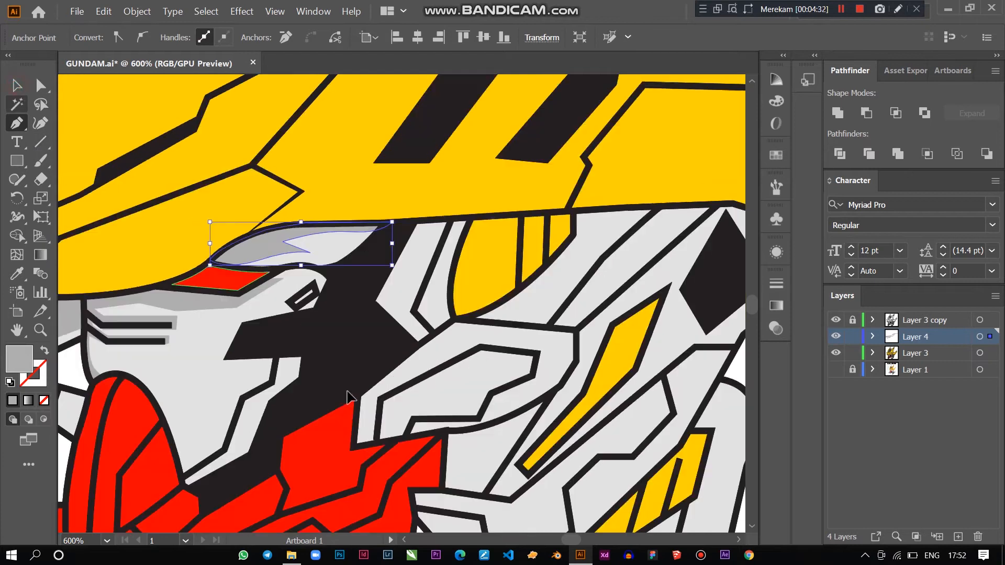
left_click(556, 391)
Step: Start a grey Pen shadow shape curving over the arched top of the red mouth guard and ending in a pointed notch behind it
scroll(320, 366, "up", 3)
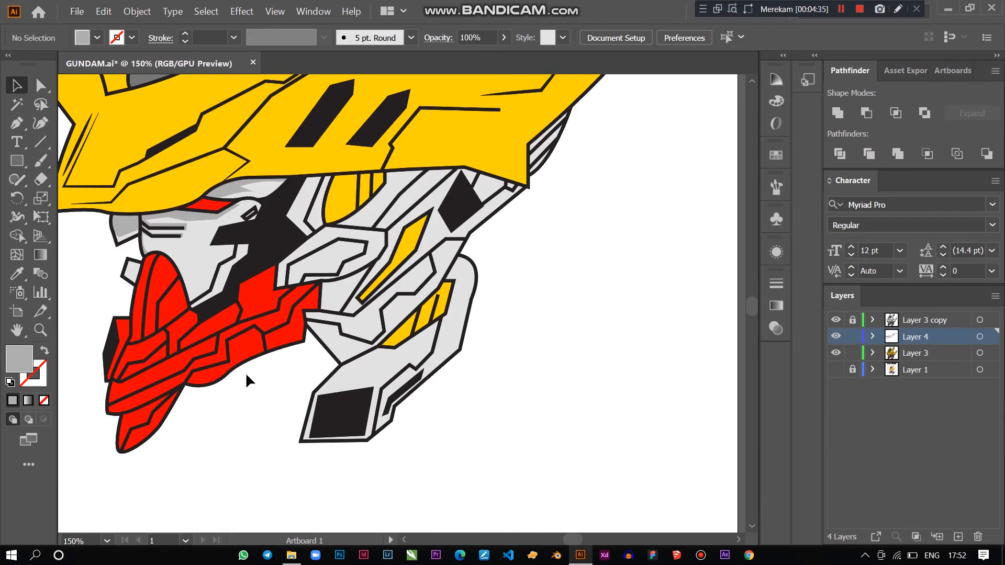
scroll(287, 350, "up", 5)
scroll(340, 330, "down", 5)
scroll(303, 303, "up", 5)
scroll(309, 294, "down", 3)
scroll(312, 283, "up", 2)
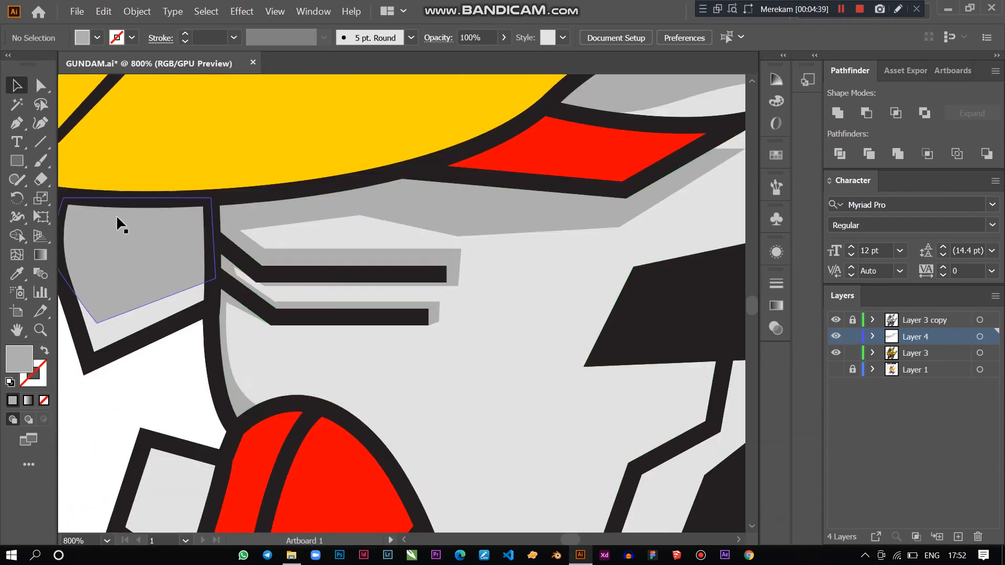
scroll(325, 344, "down", 2)
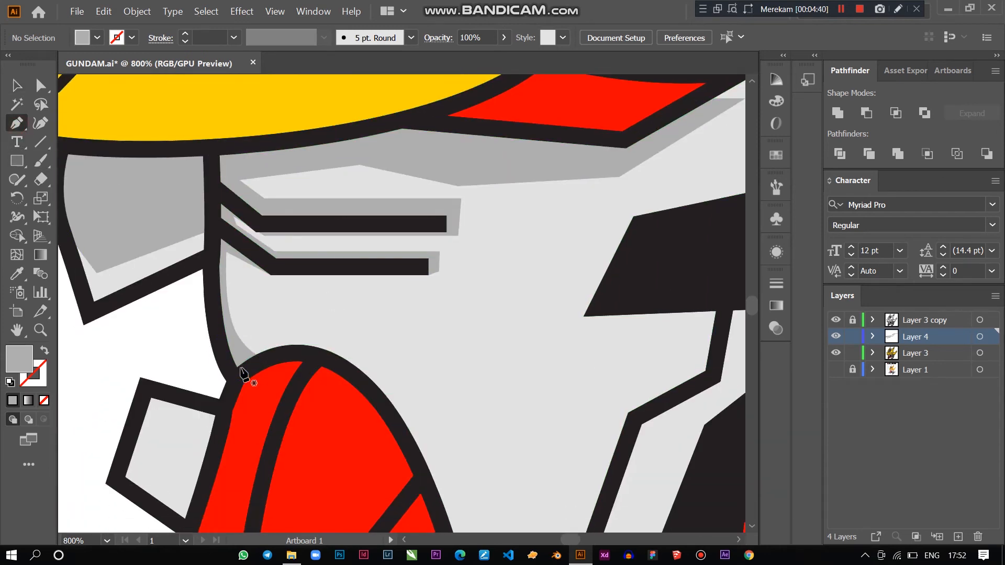
left_click(345, 345)
mouse_move(429, 383)
left_mouse_down()
mouse_move(414, 365)
mouse_move(428, 370)
left_mouse_up()
scroll(428, 369, "down", 2)
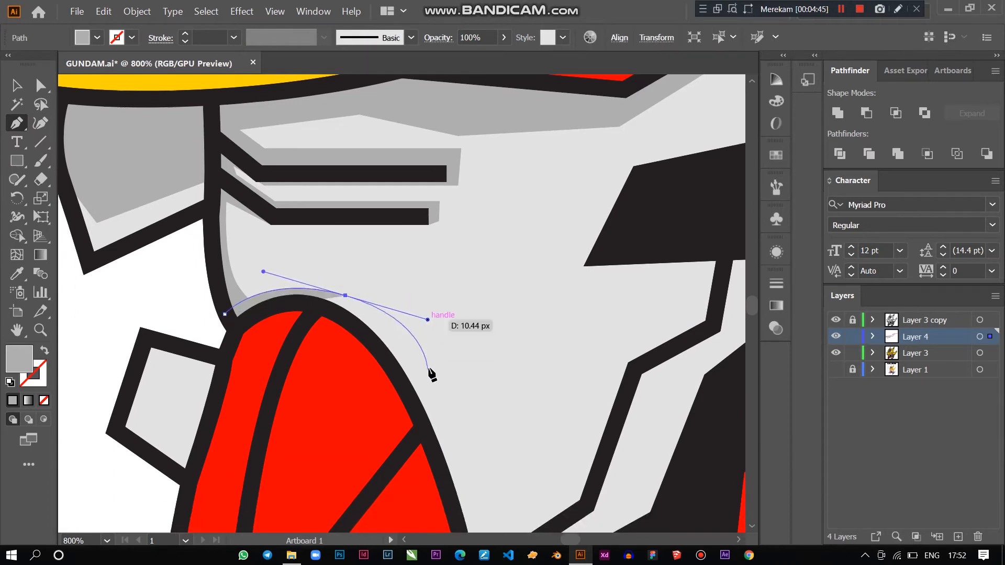
left_click_drag(459, 442, 436, 416)
Step: Extend the shadow down to the face's lower tip, add a small notch, and continue along the lower outline to the jaw corner
scroll(437, 416, "down", 3)
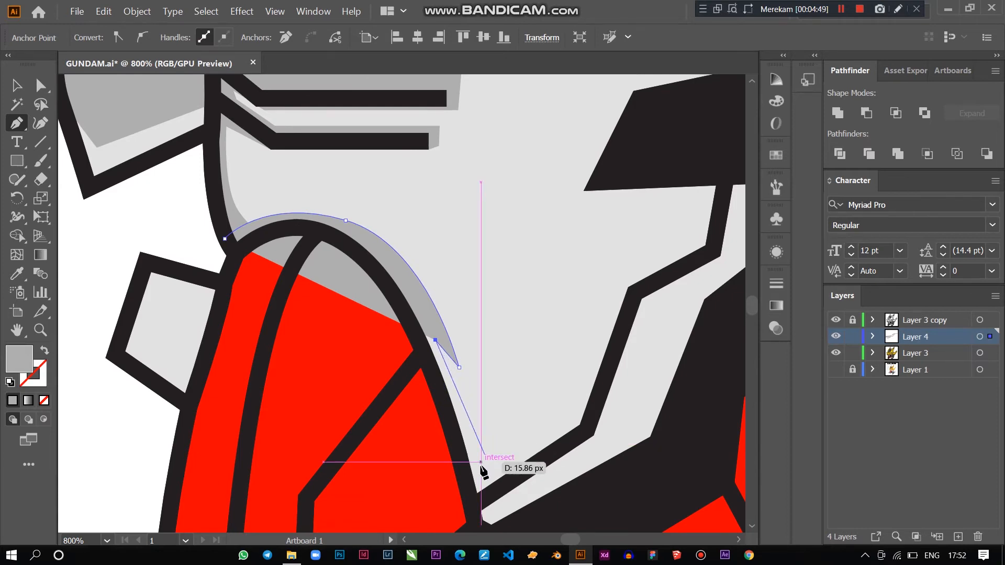
left_click(481, 469)
left_click(510, 452)
left_click(498, 468)
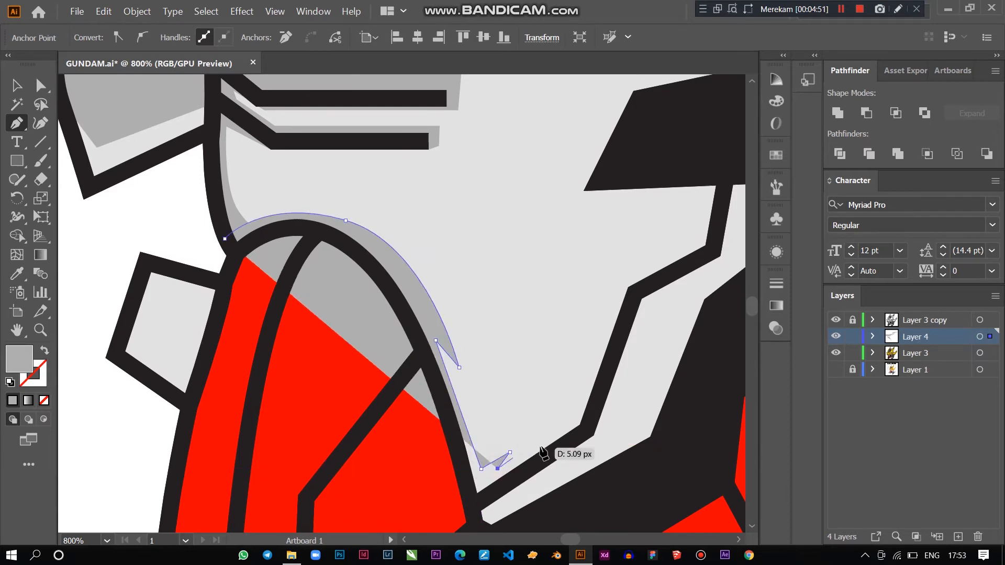
left_click_drag(587, 415, 578, 396)
scroll(587, 419, "down", 2)
left_click(573, 394)
Step: Close the shadow back along the tip and the red mouth guard's arched outline to its start, and deselect it
left_click(474, 453)
left_click(414, 276)
scroll(410, 281, "up", 2)
left_click(360, 268)
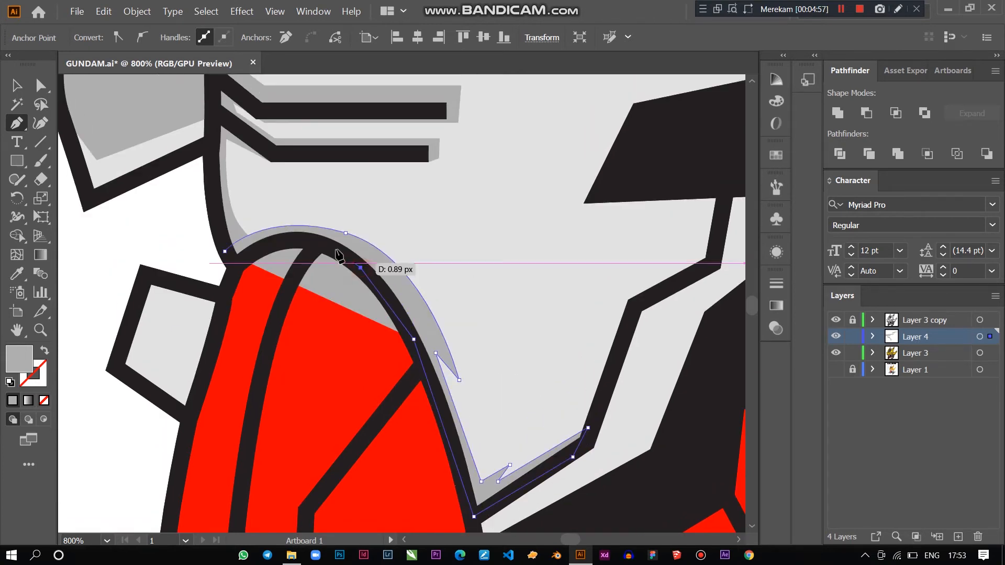
left_click(313, 238)
left_click(233, 268)
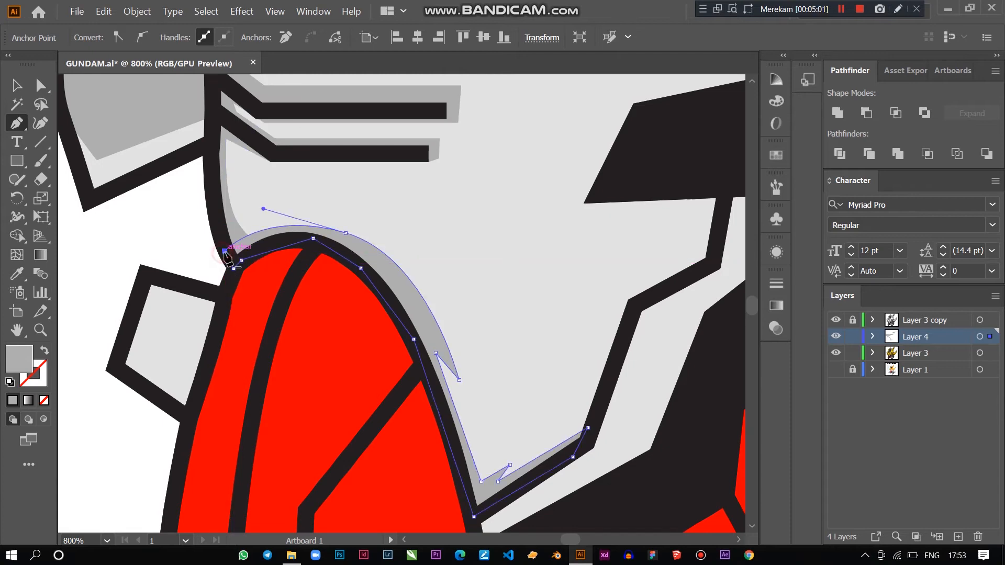
left_click(13, 86)
left_click(109, 209)
Step: Start a grey Pen shadow in the small light grey block in front of the red mouth guard, with a zigzag upper front edge
scroll(232, 249, "down", 7)
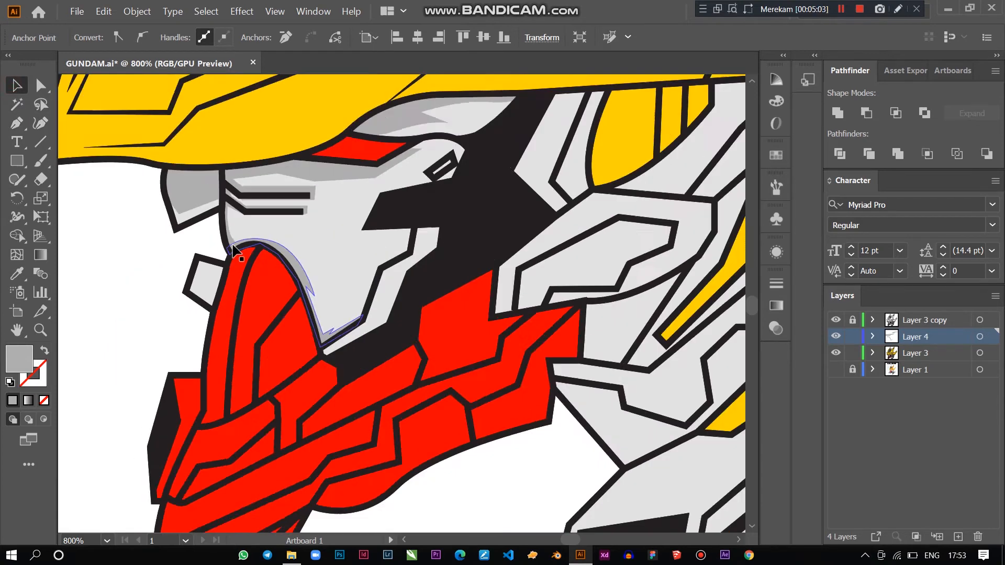
scroll(263, 334, "up", 5)
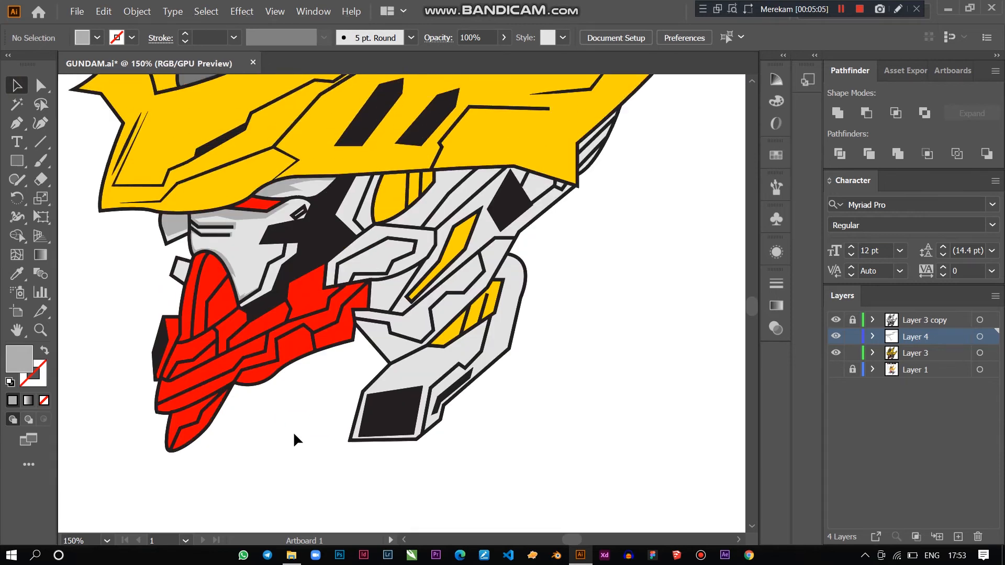
scroll(348, 442, "down", 1)
scroll(347, 437, "up", 4)
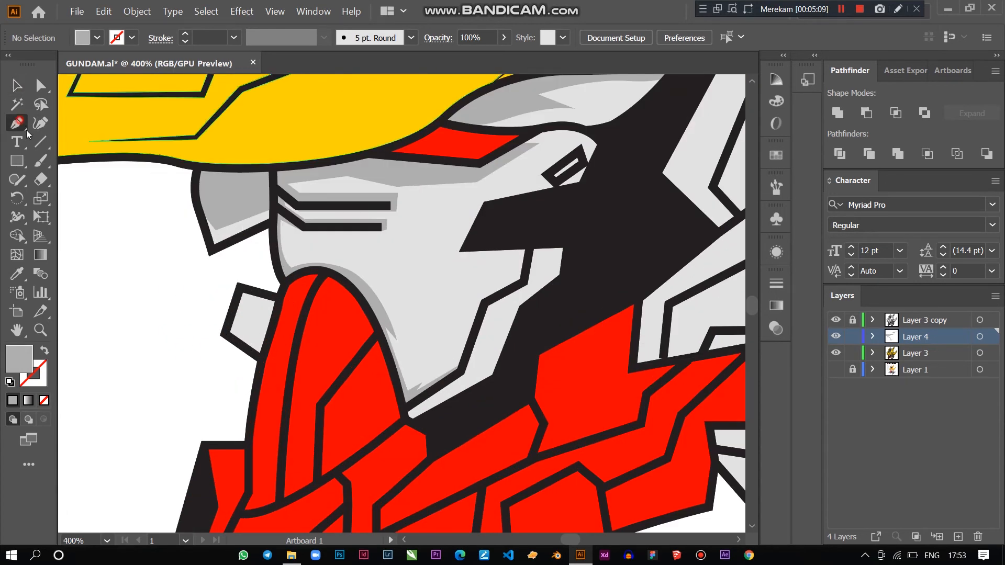
left_click(20, 123)
scroll(179, 308, "up", 3)
left_click(433, 468)
left_click(335, 411)
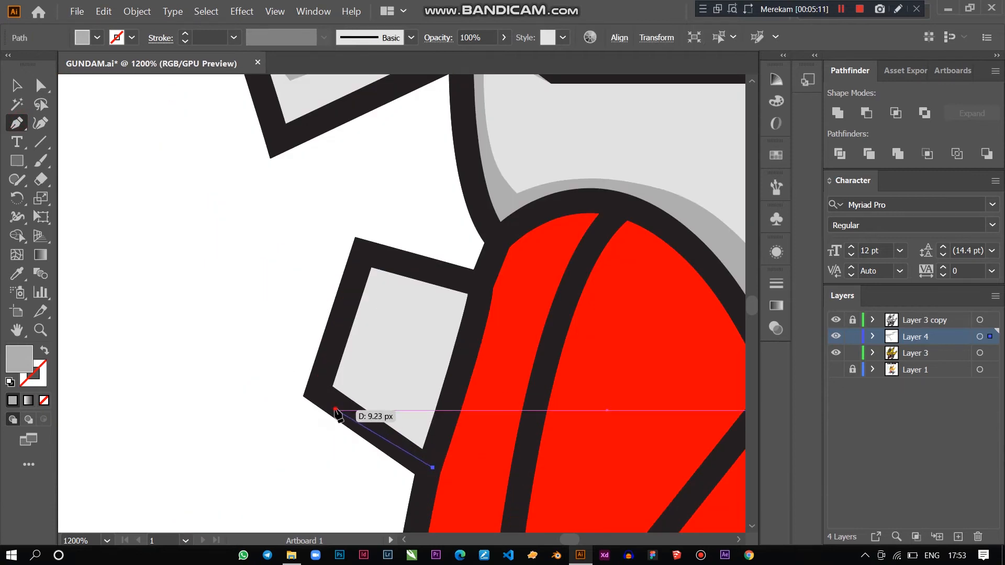
left_click(376, 313)
left_click(381, 287)
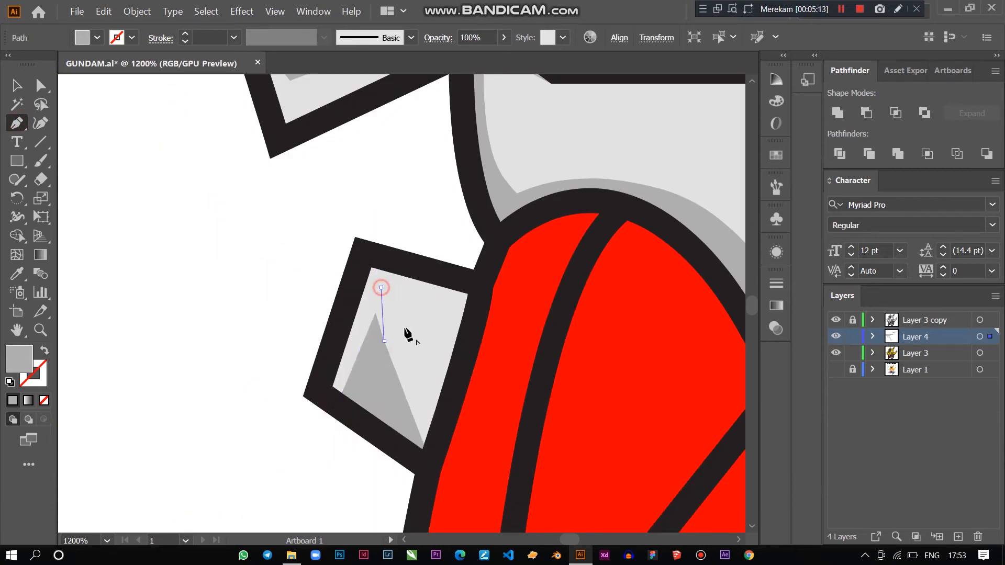
left_click(400, 343)
left_click(392, 301)
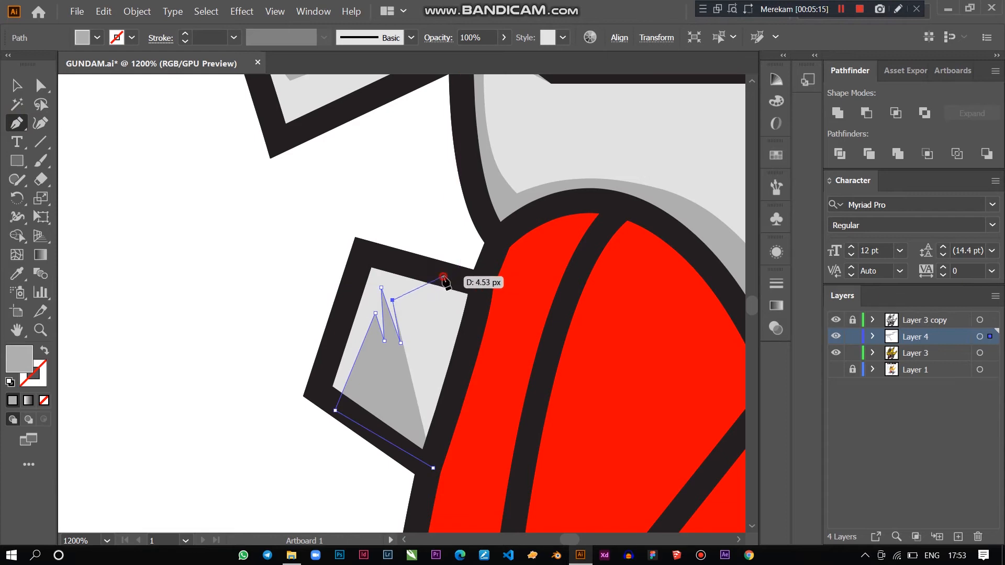
Step: Close the small block's shadow along its upper and rear outlines, and deselect it
left_click(443, 277)
left_click(479, 285)
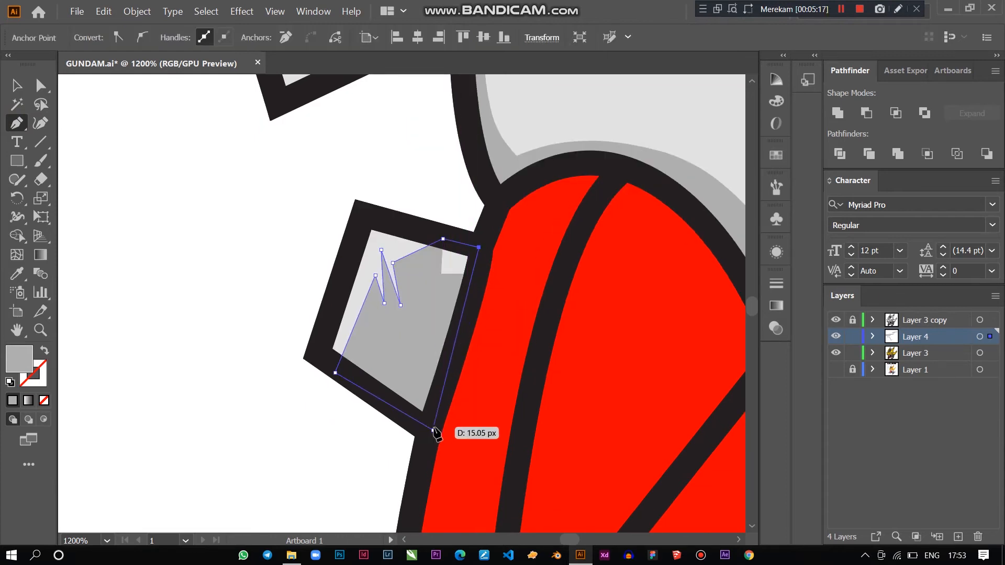
left_click(17, 85)
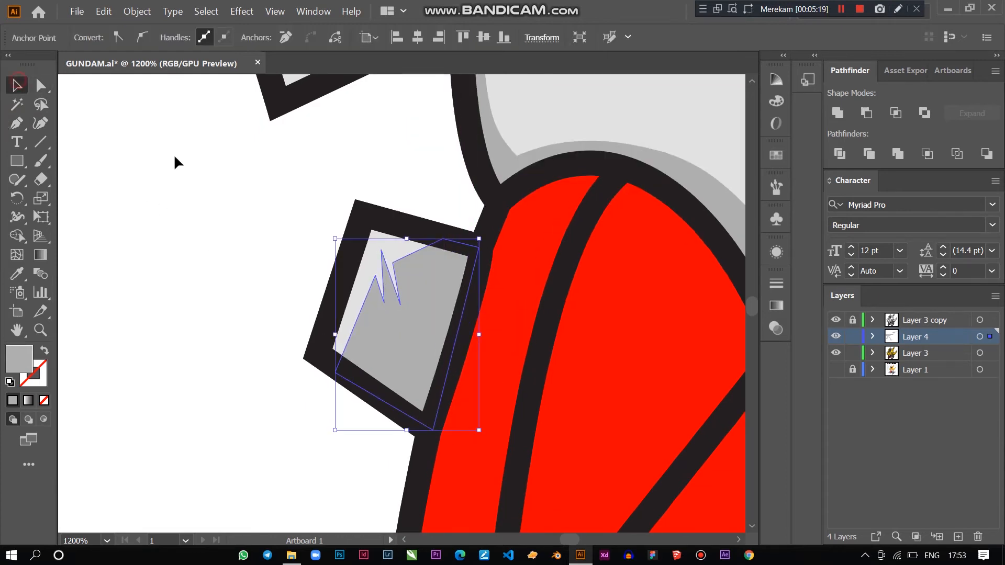
left_click(220, 178)
Step: Examine the new face shadows up close and against the whole helmet
scroll(261, 192, "down", 8)
scroll(234, 241, "up", 3)
scroll(338, 293, "up", 3)
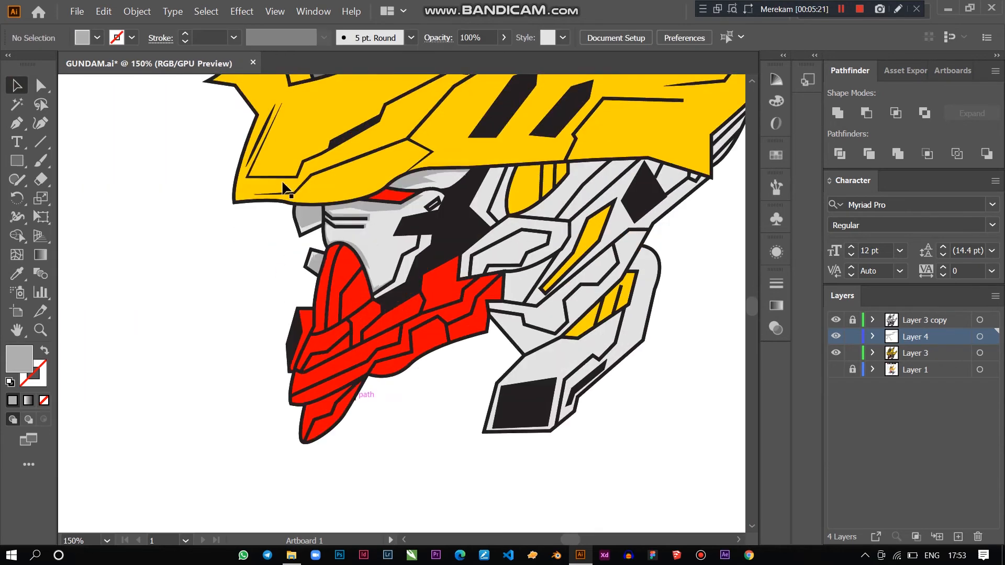
scroll(284, 191, "down", 1)
scroll(278, 234, "up", 3)
scroll(352, 326, "right", 1)
scroll(218, 309, "up", 5)
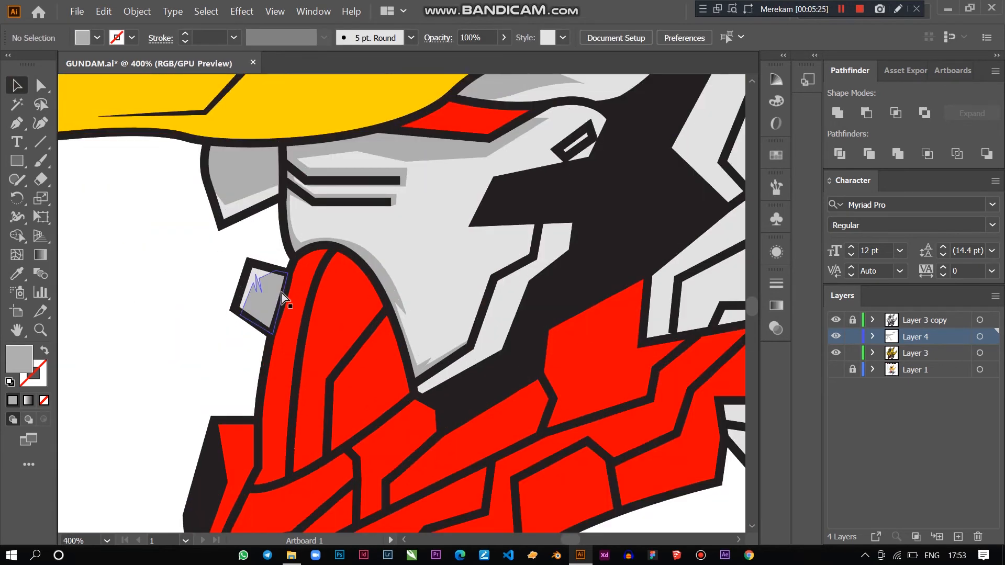
scroll(293, 304, "up", 2)
scroll(370, 356, "right", 3)
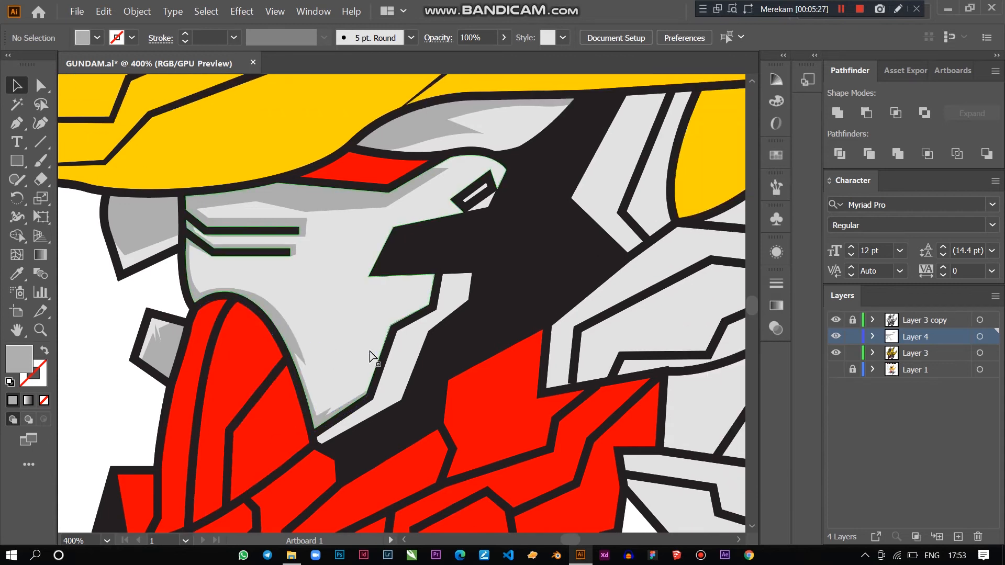
scroll(370, 356, "down", 4)
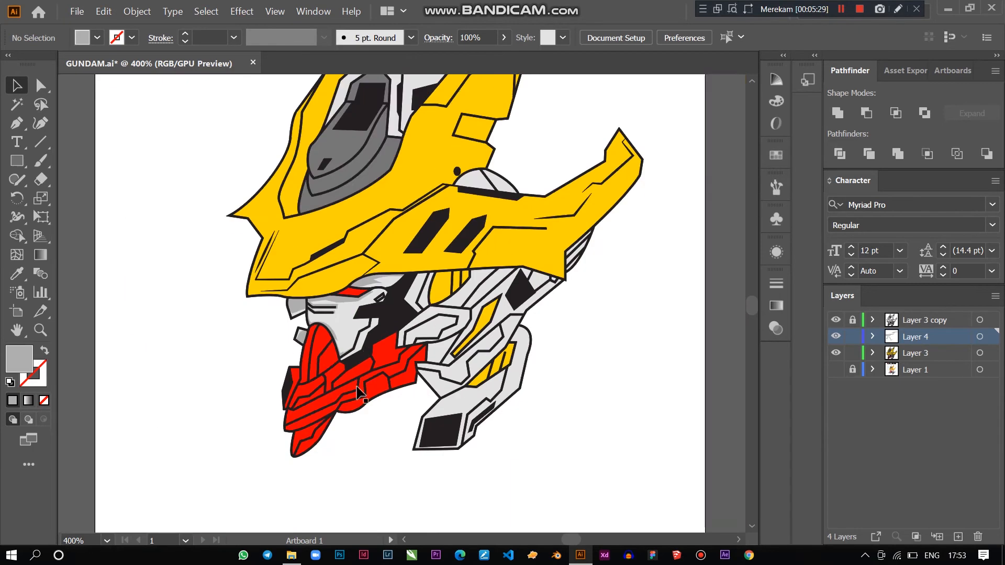
scroll(372, 354, "up", 2)
scroll(371, 377, "down", 5)
scroll(371, 388, "up", 2)
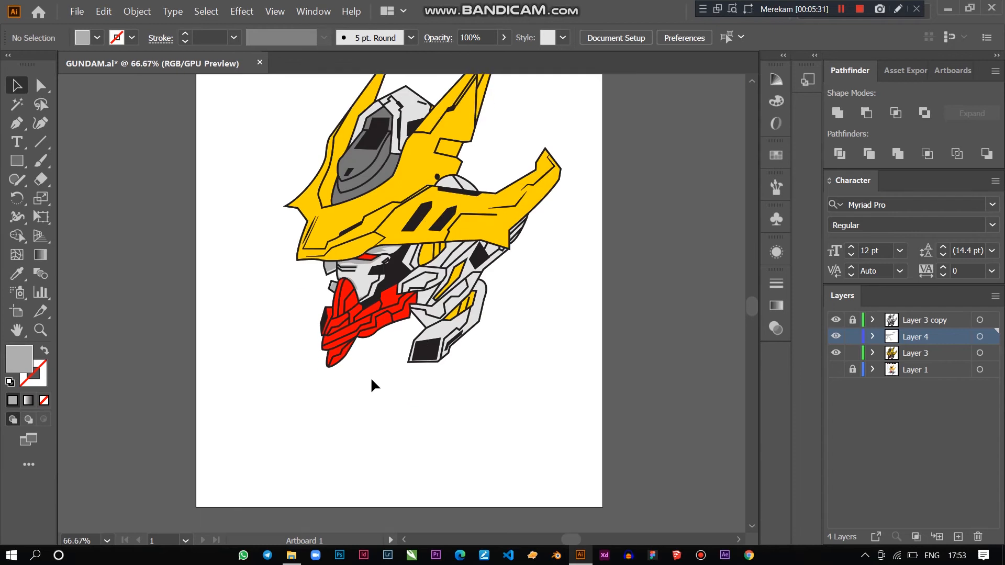
scroll(306, 333, "up", 2)
scroll(306, 332, "down", 1)
scroll(273, 338, "up", 2)
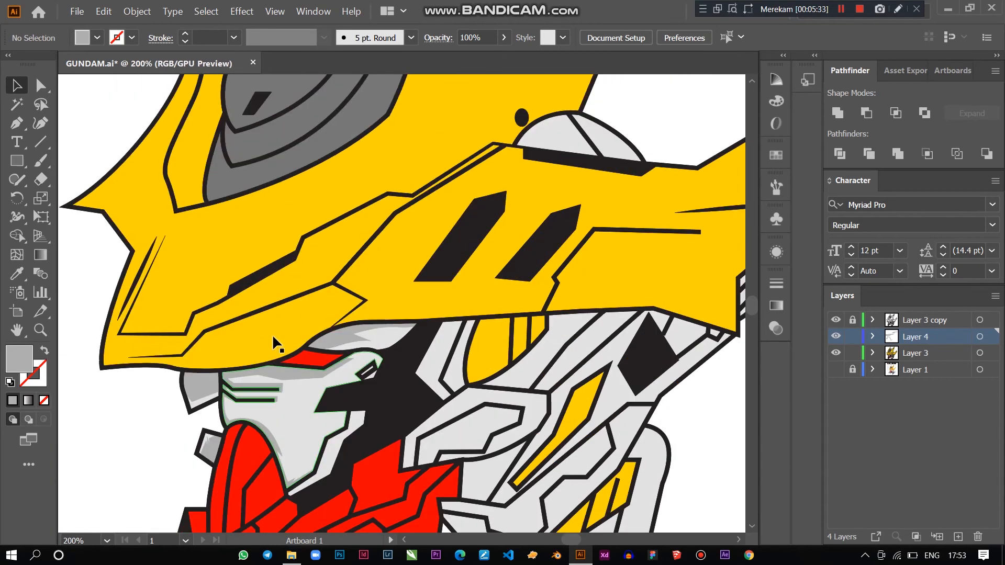
scroll(273, 338, "down", 3)
scroll(270, 320, "up", 2)
scroll(270, 313, "up", 3)
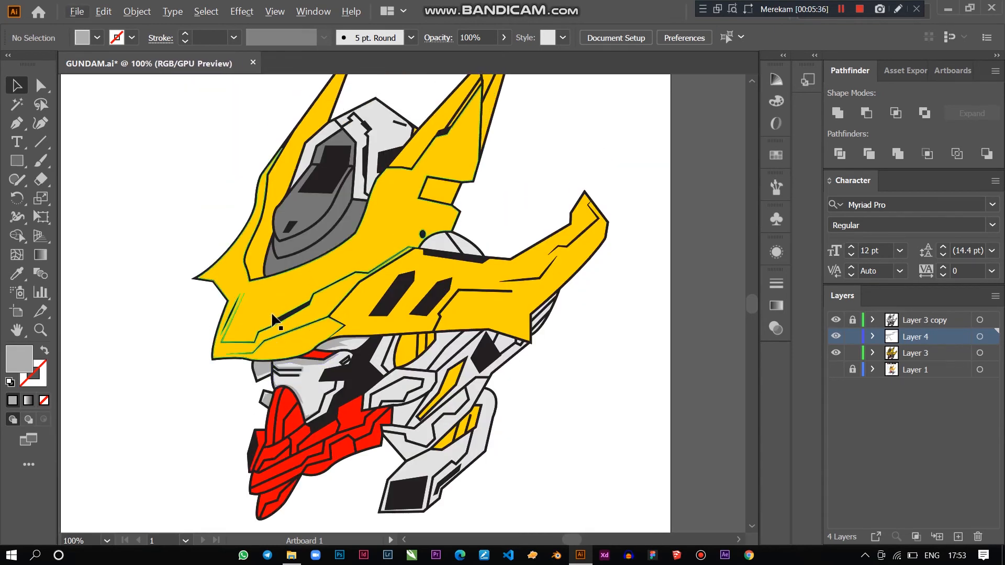
scroll(271, 314, "down", 3)
scroll(272, 316, "up", 2)
scroll(269, 325, "left", 2)
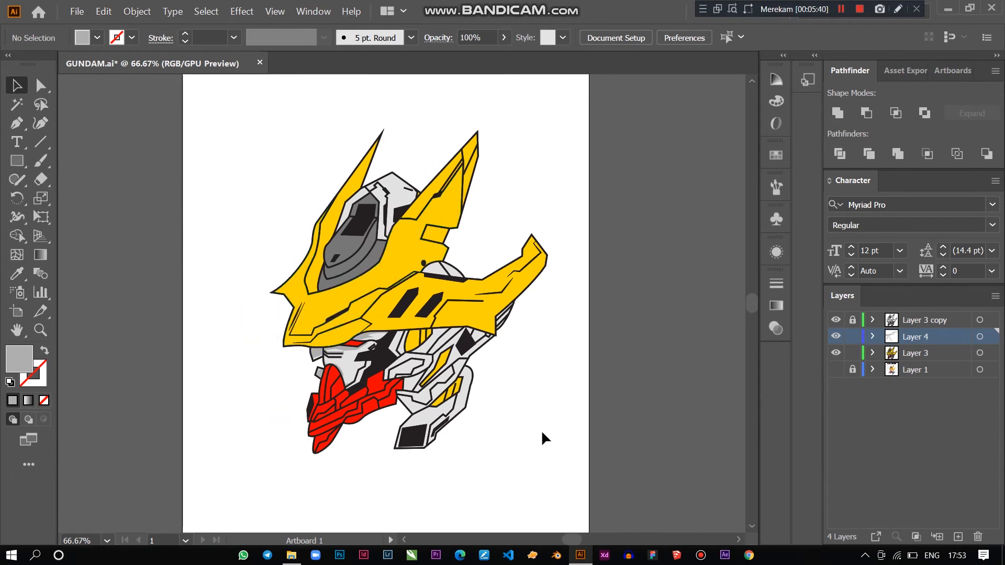
Step: Remove the shadow above the red eye and recolour the panel beneath it in the Layer 3 group dark grey (606060)
scroll(352, 376, "up", 3)
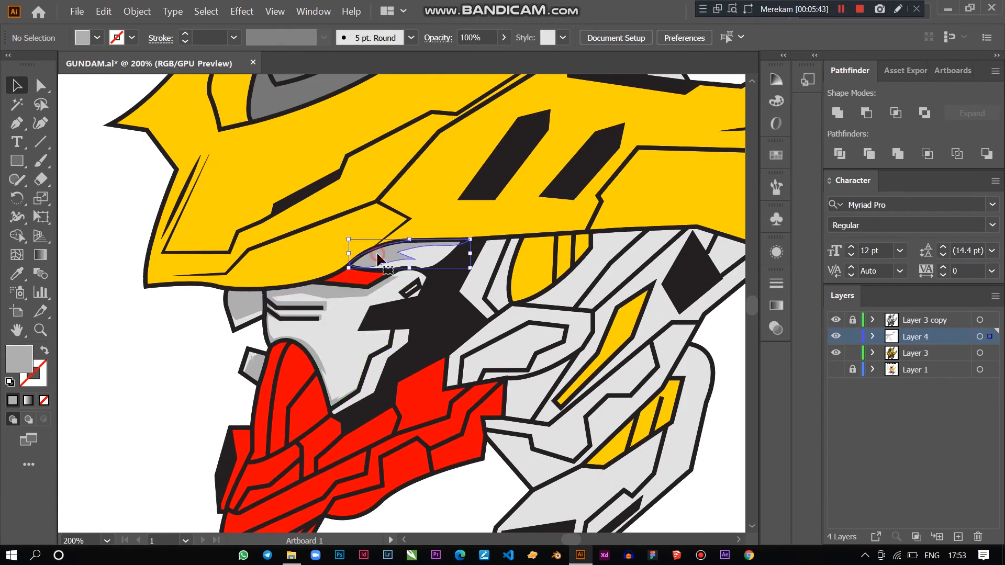
scroll(392, 376, "down", 3)
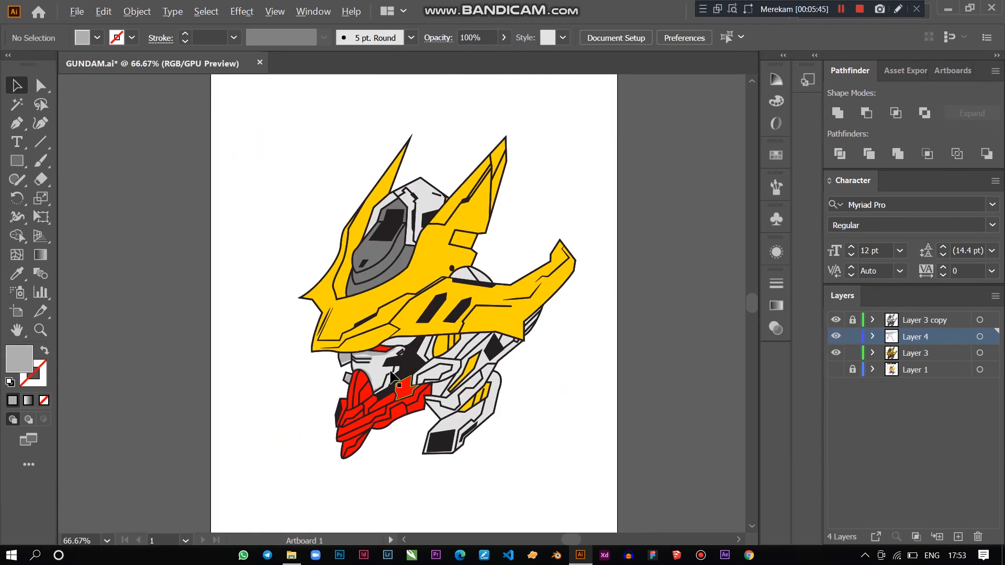
scroll(391, 376, "up", 4)
double_click(420, 250)
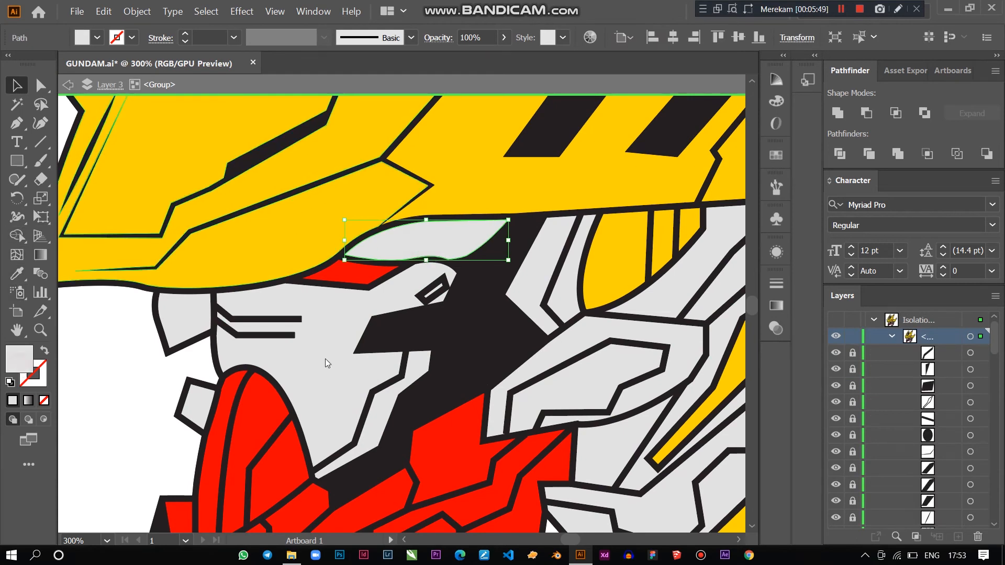
double_click(19, 359)
left_click_drag(561, 297, 535, 307)
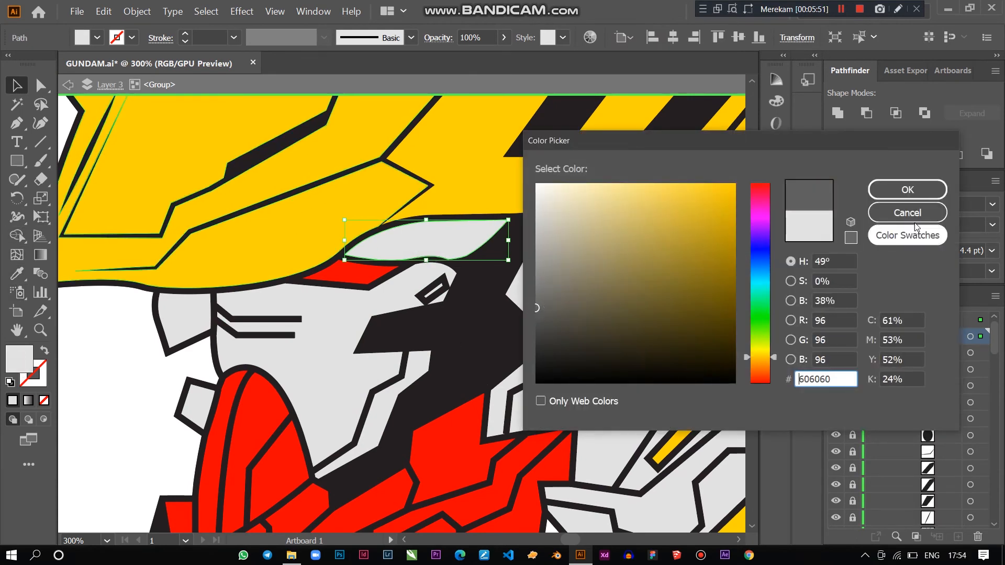
left_click(907, 189)
scroll(553, 335, "down", 6)
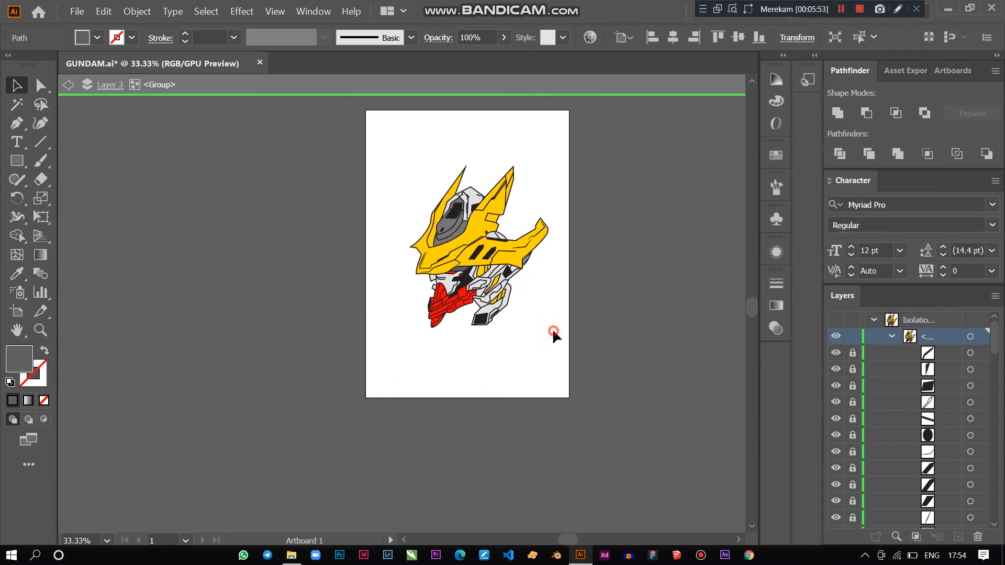
double_click(553, 331)
Step: Check how the dark panel above the eye looks against the whole helmet
scroll(544, 276, "up", 3)
scroll(506, 299, "down", 3)
scroll(478, 293, "up", 2)
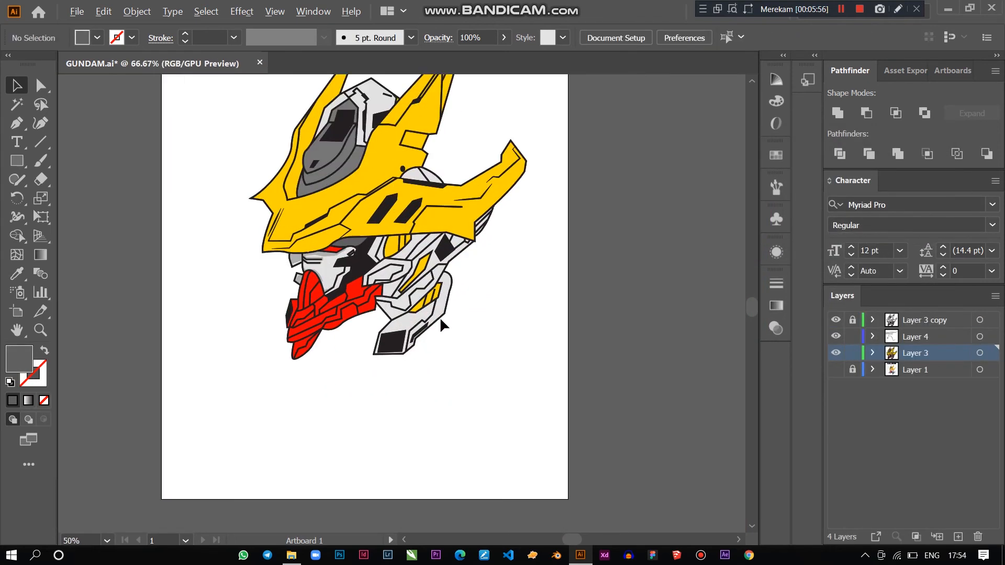
scroll(472, 364, "up", 1)
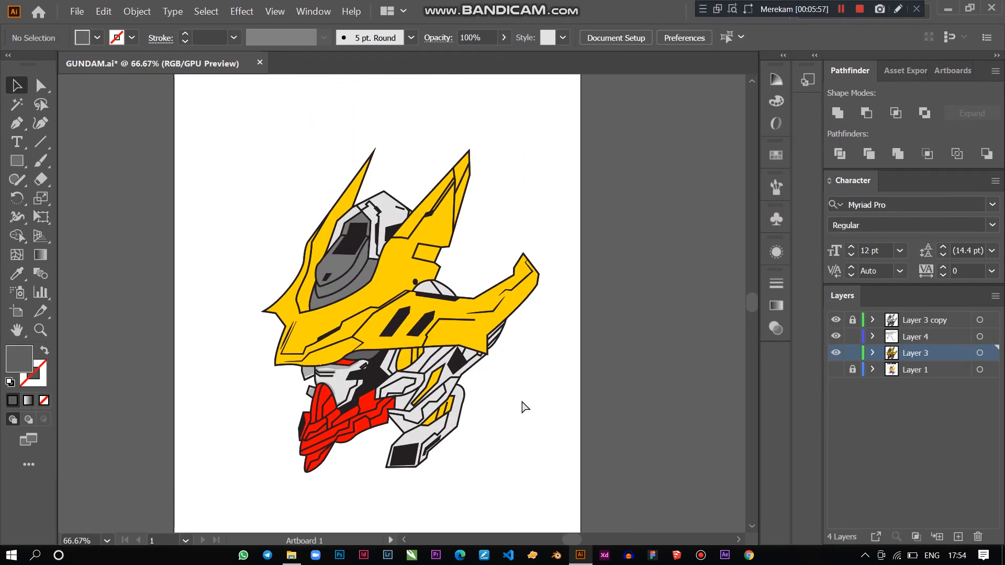
scroll(565, 411, "down", 2)
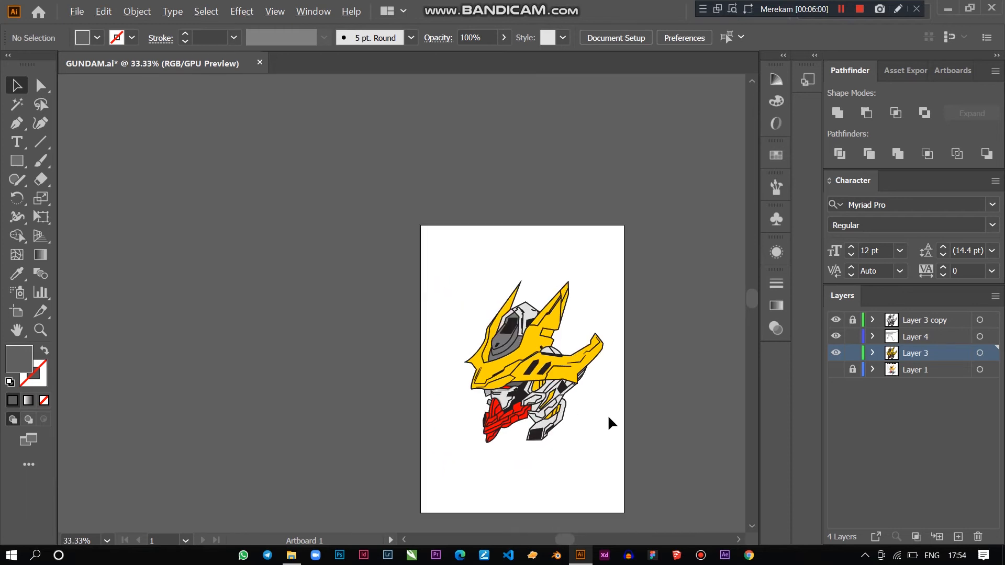
scroll(608, 416, "up", 3)
scroll(574, 400, "down", 1)
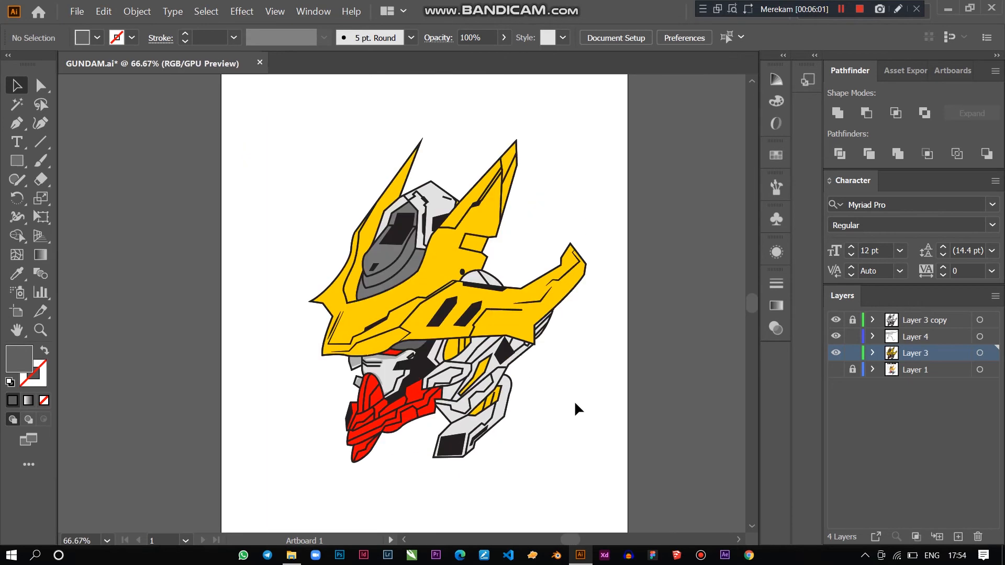
Step: Recolour the small four-sided panel at the base of the rear horn in the Layer 3 group a darker yellow
scroll(490, 283, "up", 3)
left_click(431, 158)
double_click(431, 159)
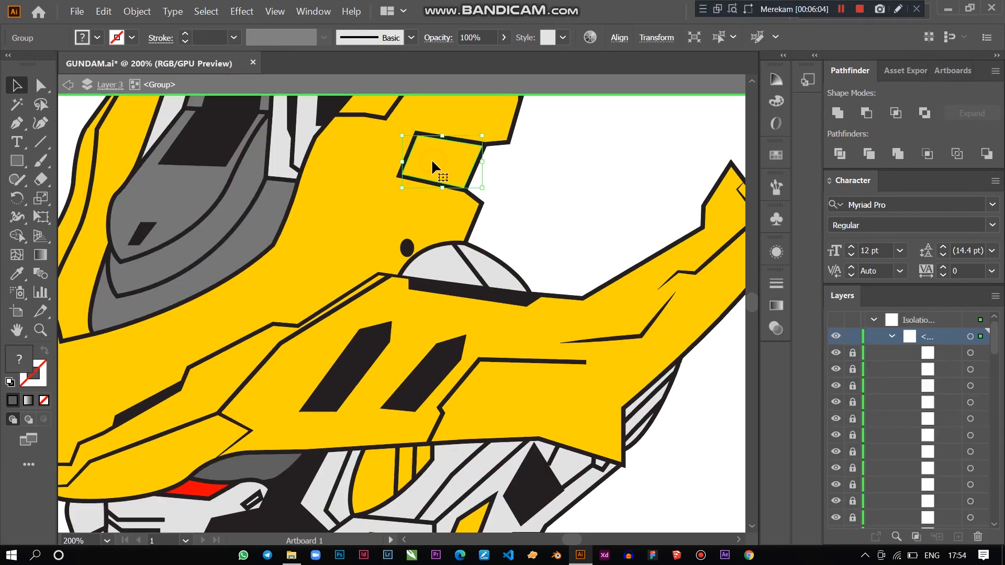
left_click(16, 273)
left_click(314, 290)
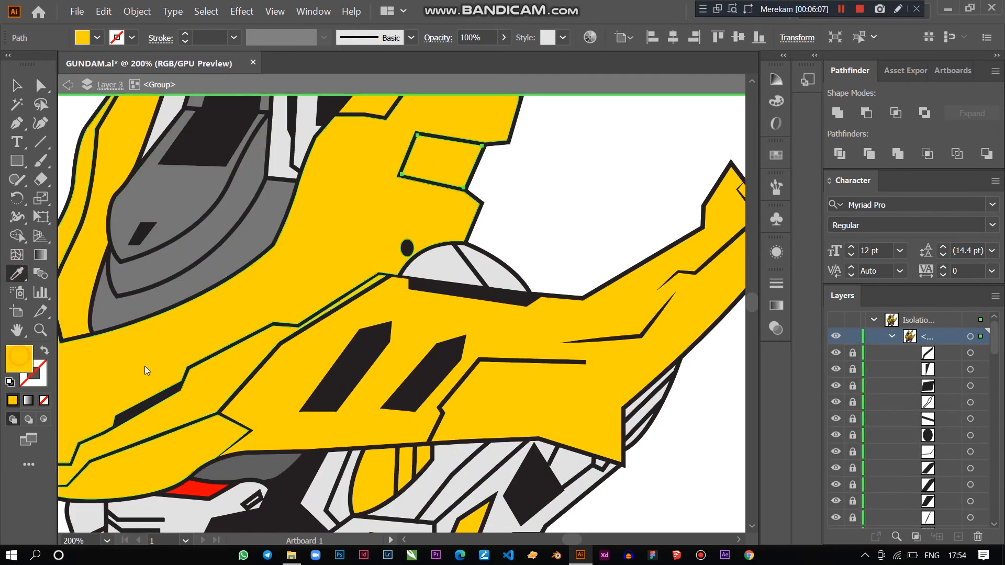
double_click(19, 358)
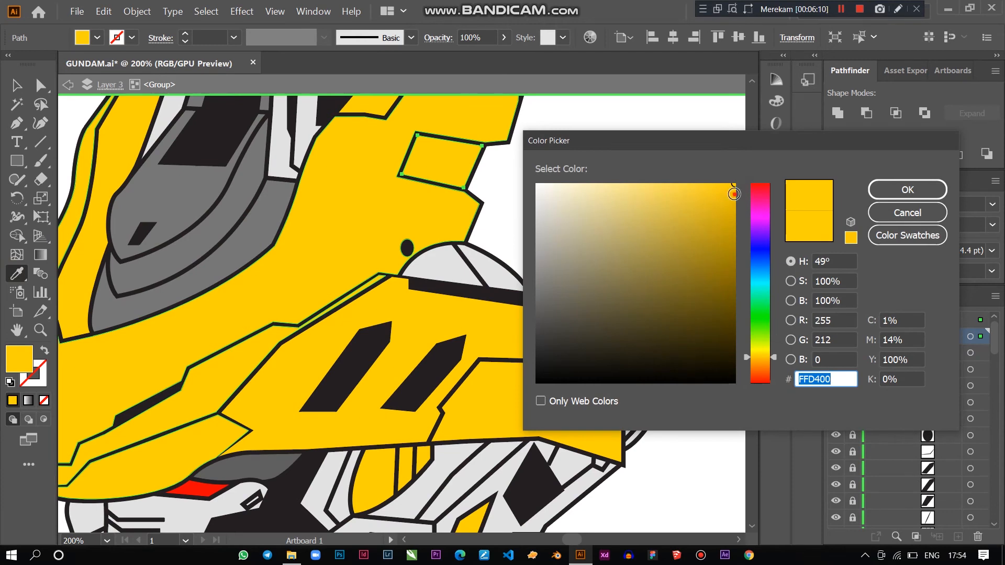
left_click(733, 205)
left_click(907, 190)
left_click(22, 81)
left_click(614, 186)
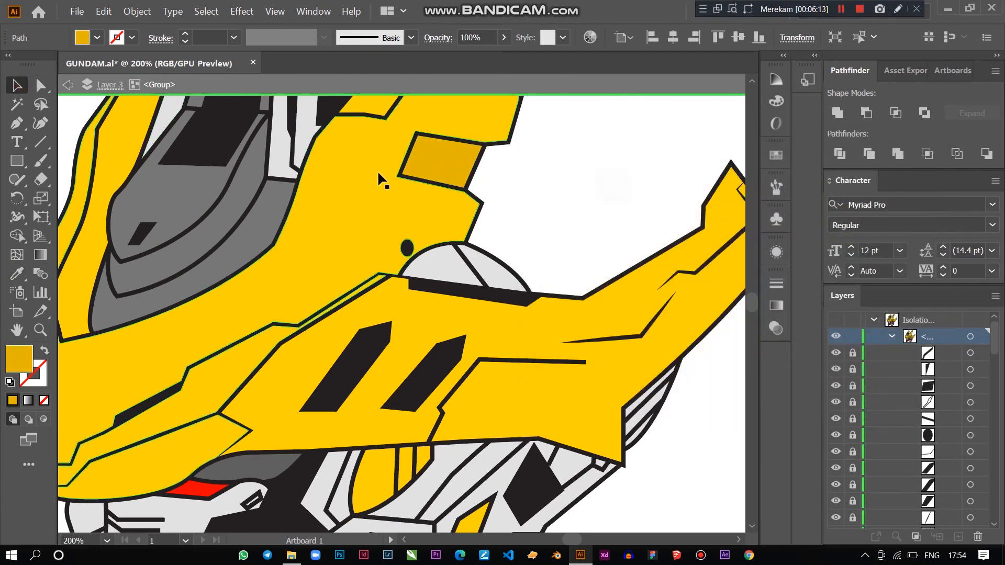
Step: Recolour the inner panel of the front horn in the Layer 3 group with the small panel's darker yellow
scroll(380, 173, "down", 2)
scroll(265, 148, "up", 3)
double_click(232, 199)
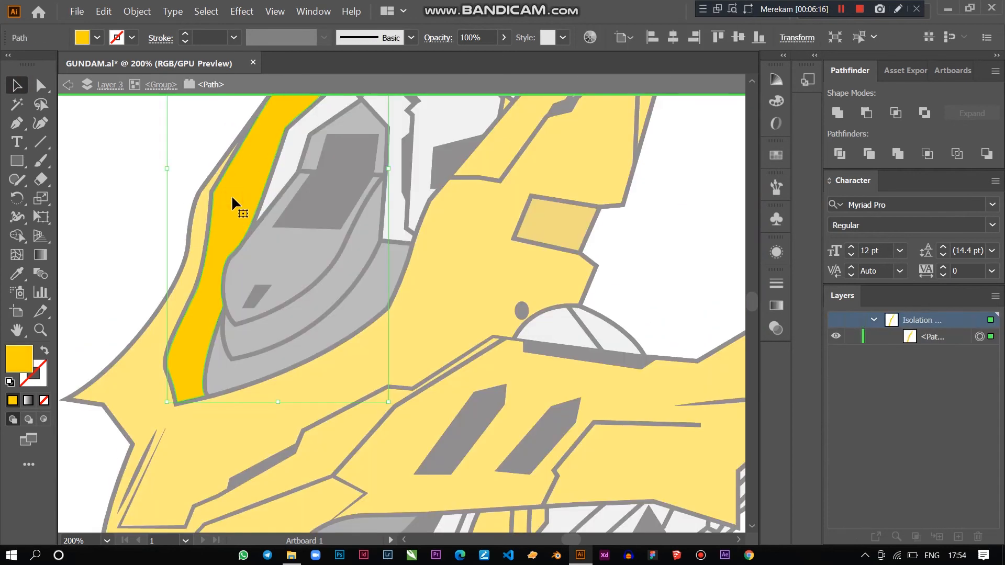
double_click(141, 210)
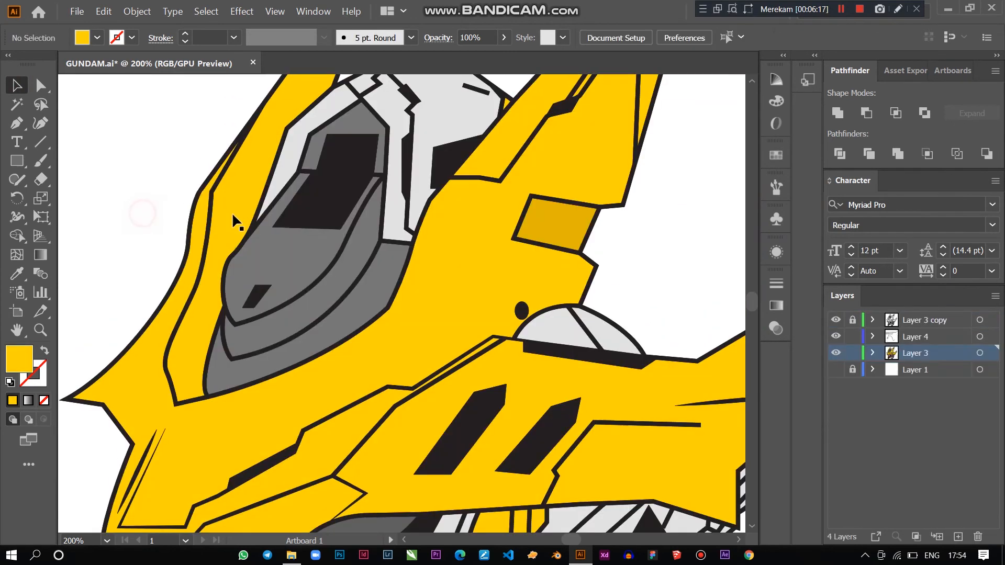
left_click(243, 197)
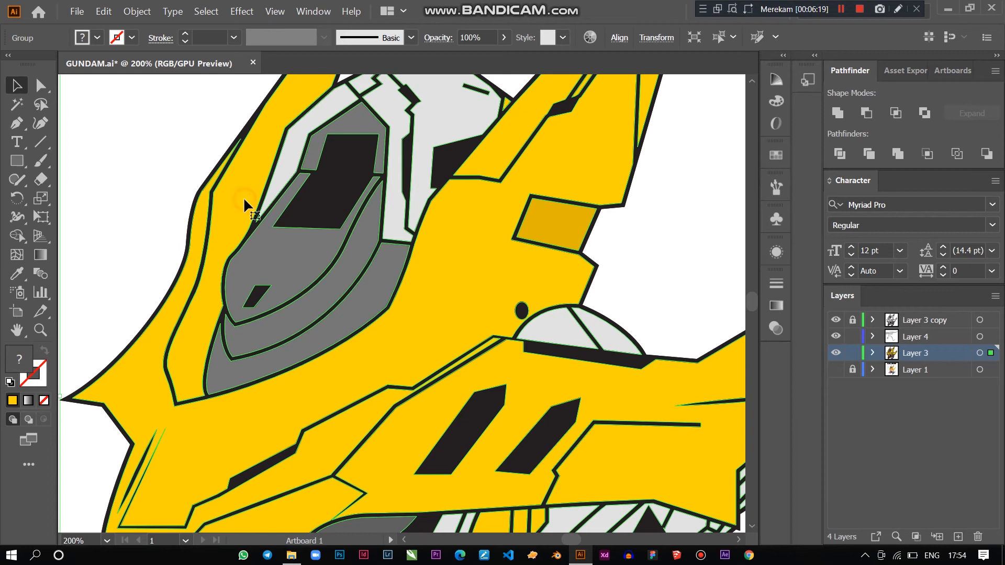
double_click(238, 198)
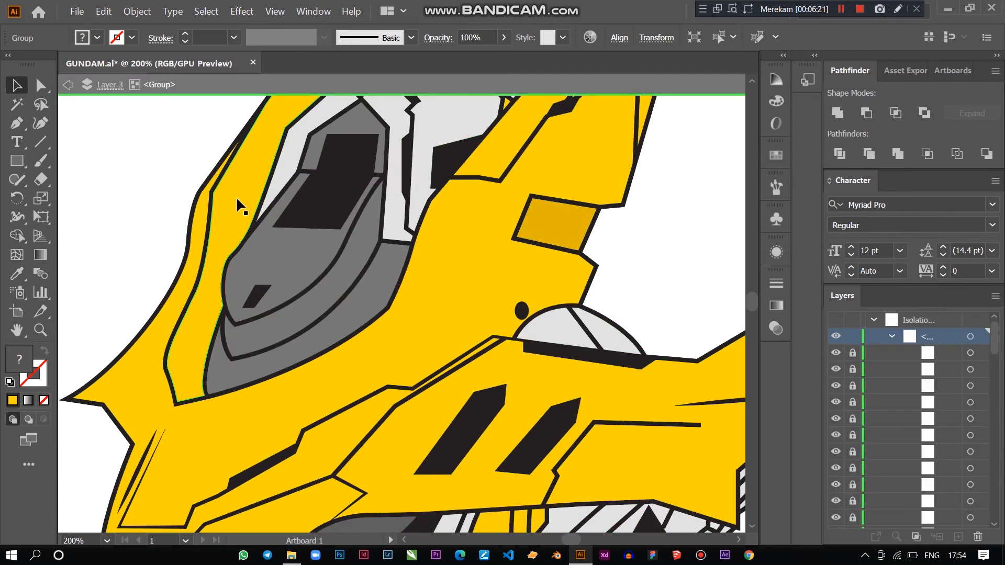
left_click(225, 204)
left_click(17, 273)
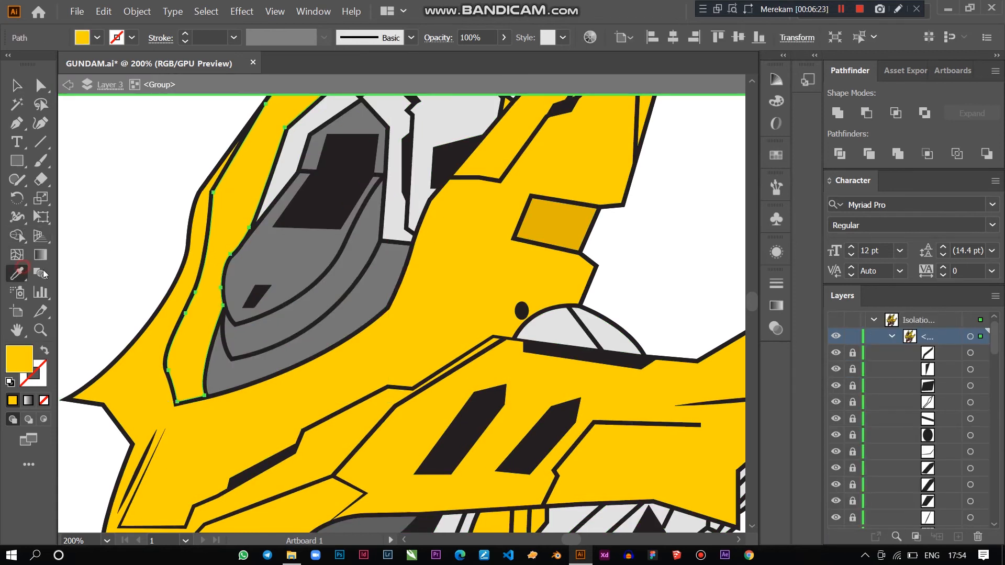
left_click(561, 228)
left_click(16, 85)
left_click(142, 168)
key("Escape")
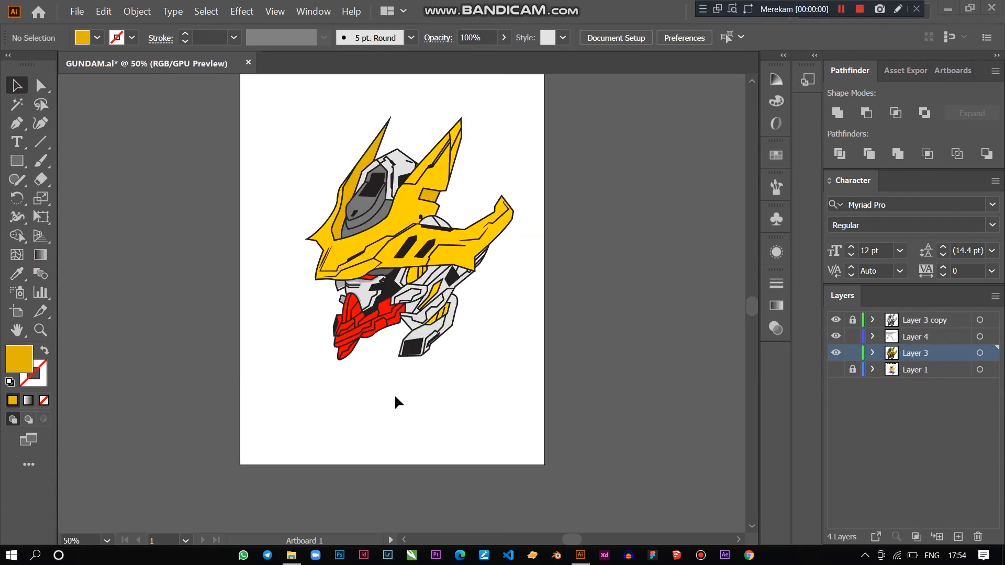
Step: Examine the recoloured helmet as a whole and the unshaded side parts beneath the brim up close
scroll(396, 395, "up", 1)
scroll(401, 399, "up", 2)
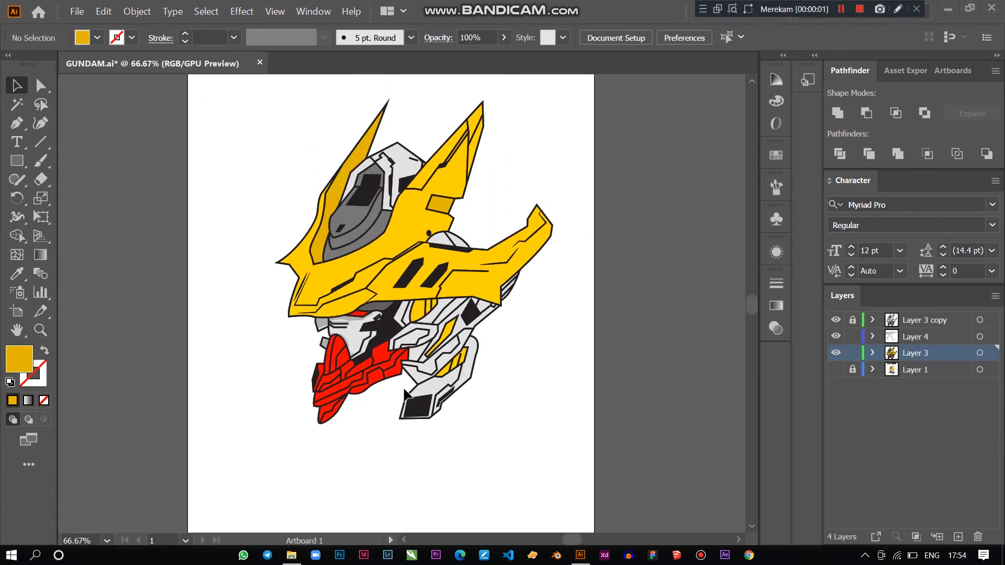
scroll(363, 445, "up", 2)
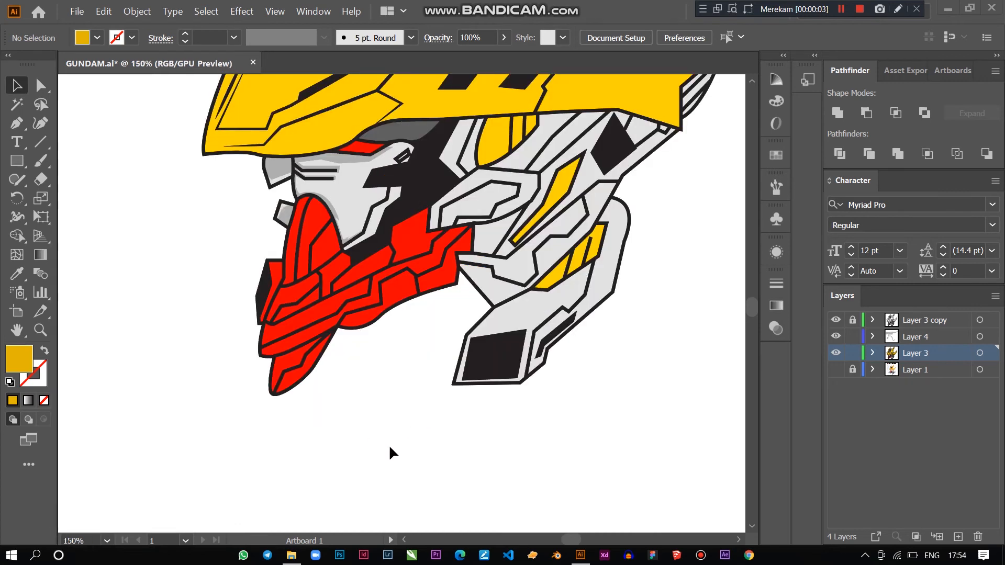
scroll(392, 447, "down", 3)
scroll(389, 445, "right", 2)
scroll(299, 434, "down", 1)
scroll(379, 459, "up", 2)
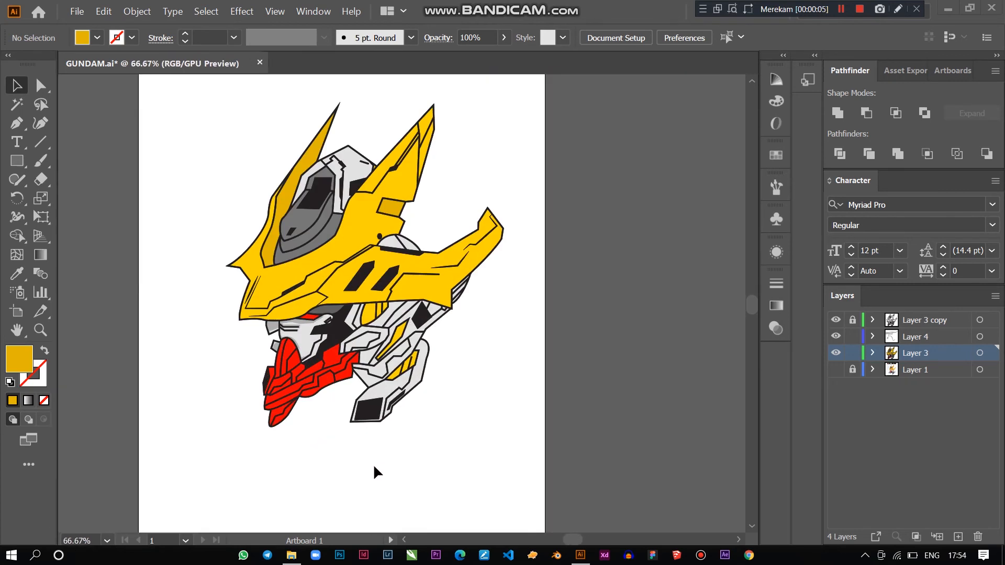
scroll(359, 464, "up", 2)
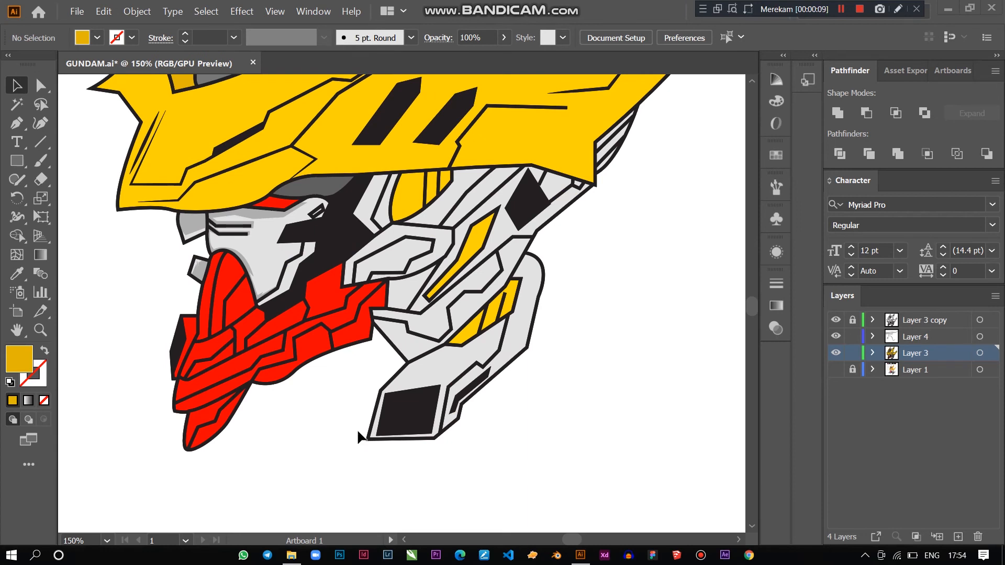
Step: On Layer 4, outline the lower edge of a shadow beneath the helmet brim, from the black face area to the rear corner
left_click(12, 124)
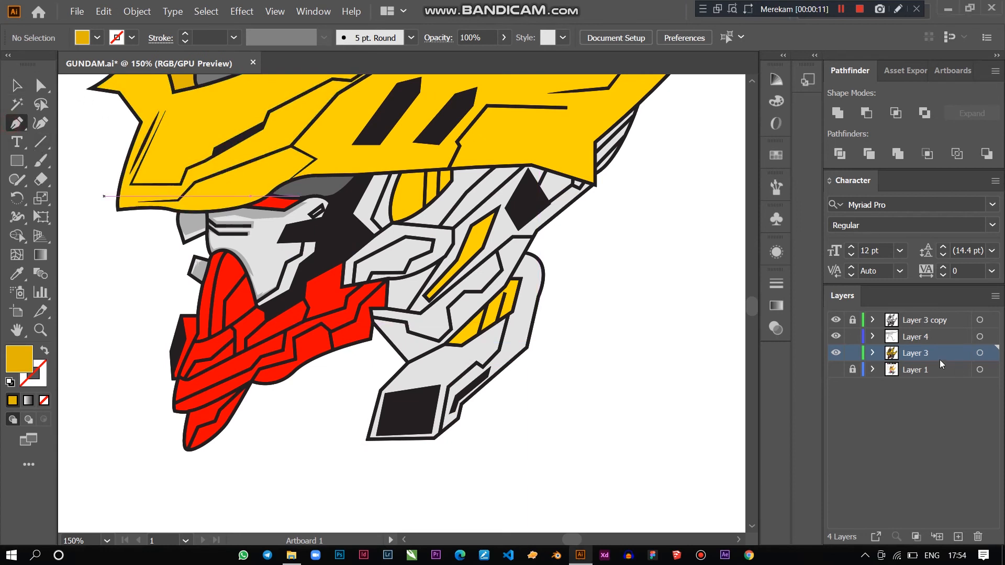
left_click(926, 341)
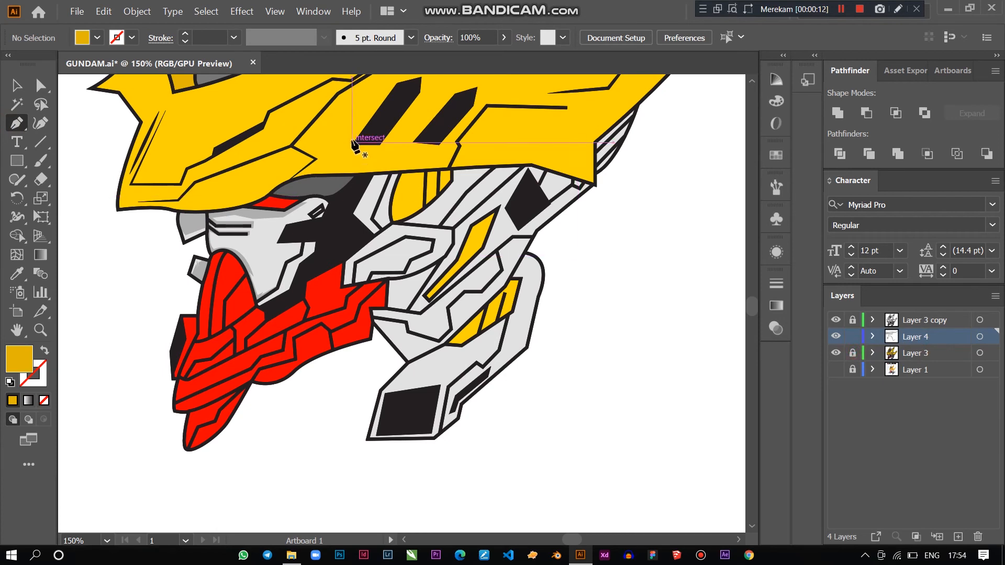
scroll(361, 149, "up", 4)
left_click(321, 212)
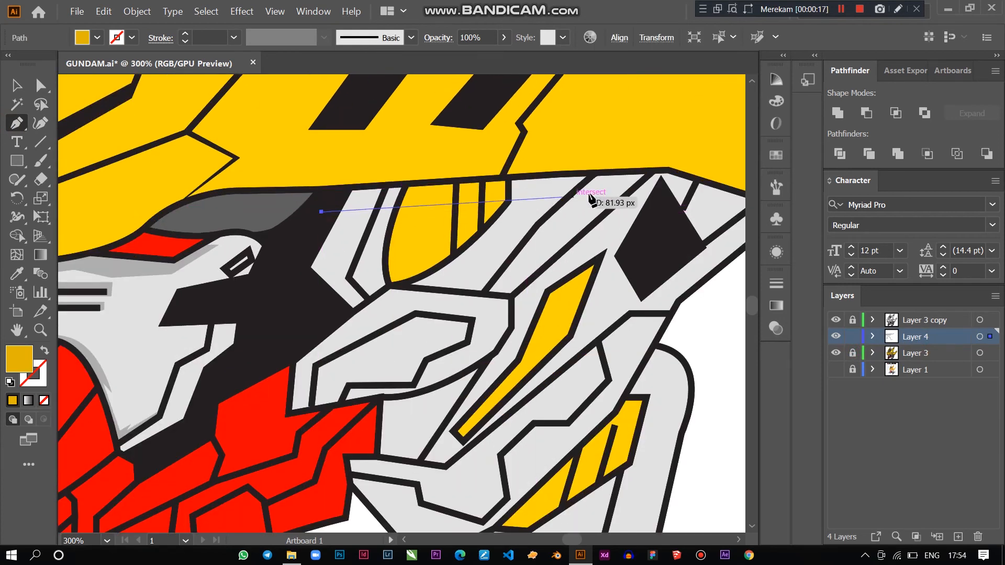
left_click(637, 189)
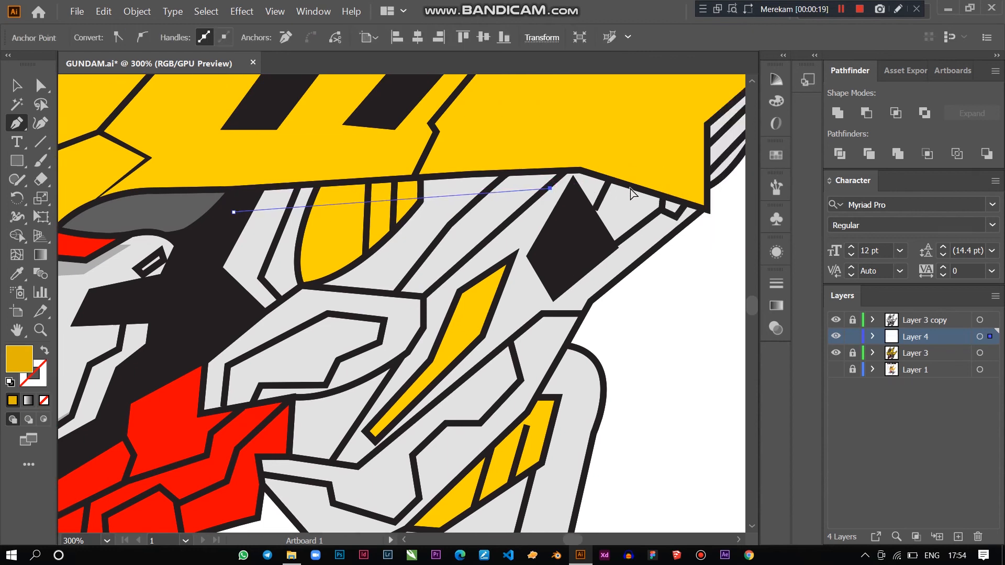
scroll(634, 197, "right", 3)
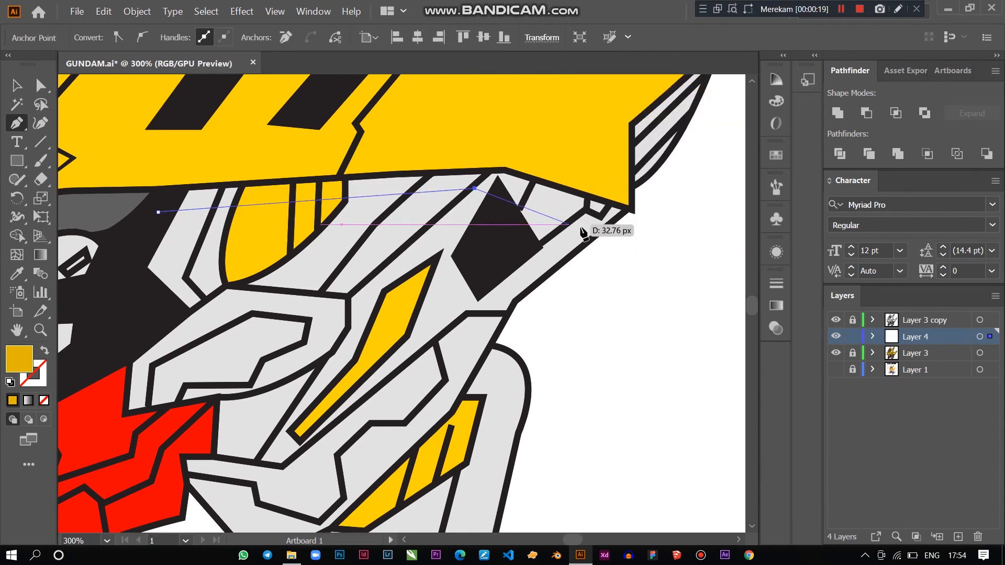
left_click(616, 222)
Step: Close the brim shadow by following the helmet's lower outline from the rear corner back to the black face area
left_click(631, 207)
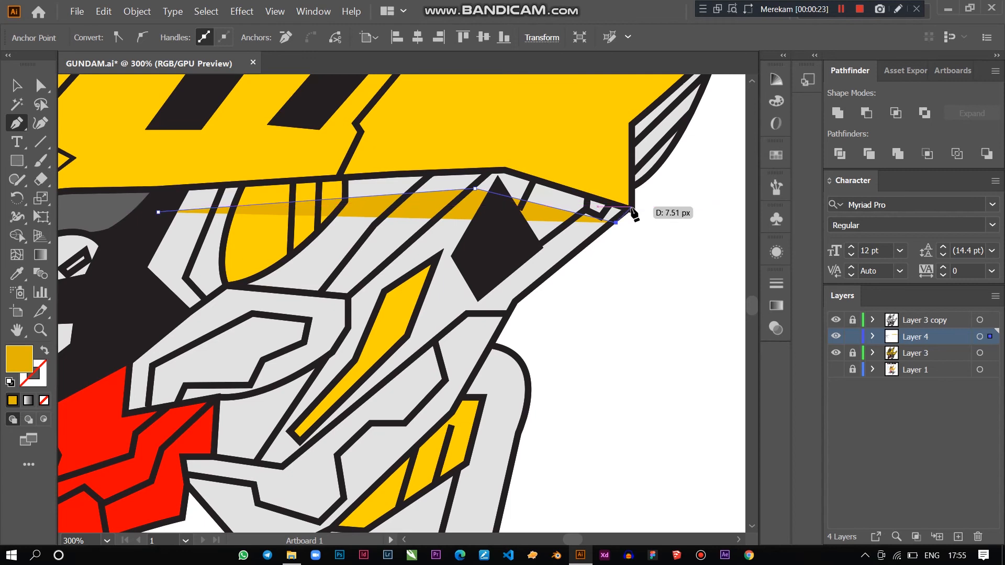
left_click(547, 183)
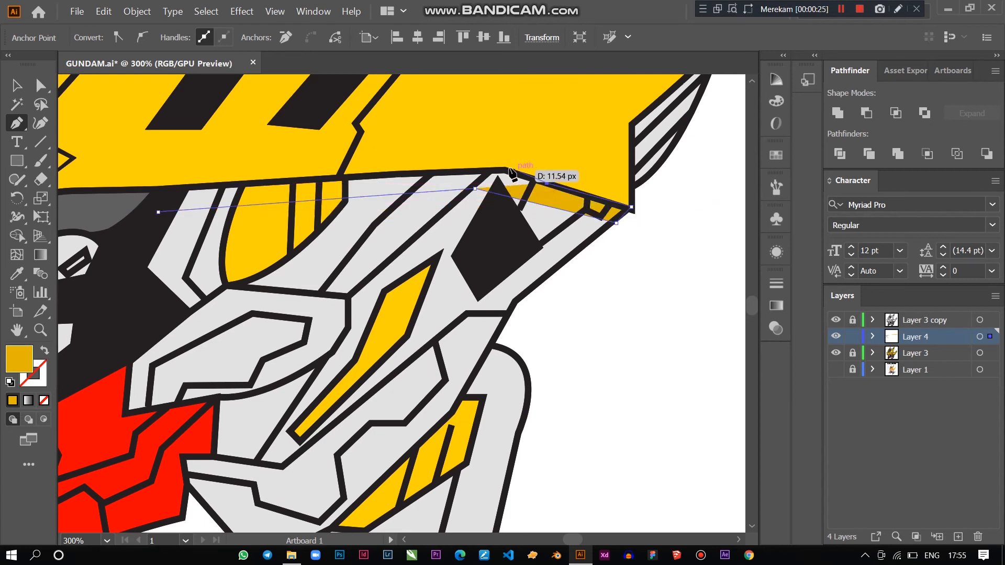
left_click(500, 167)
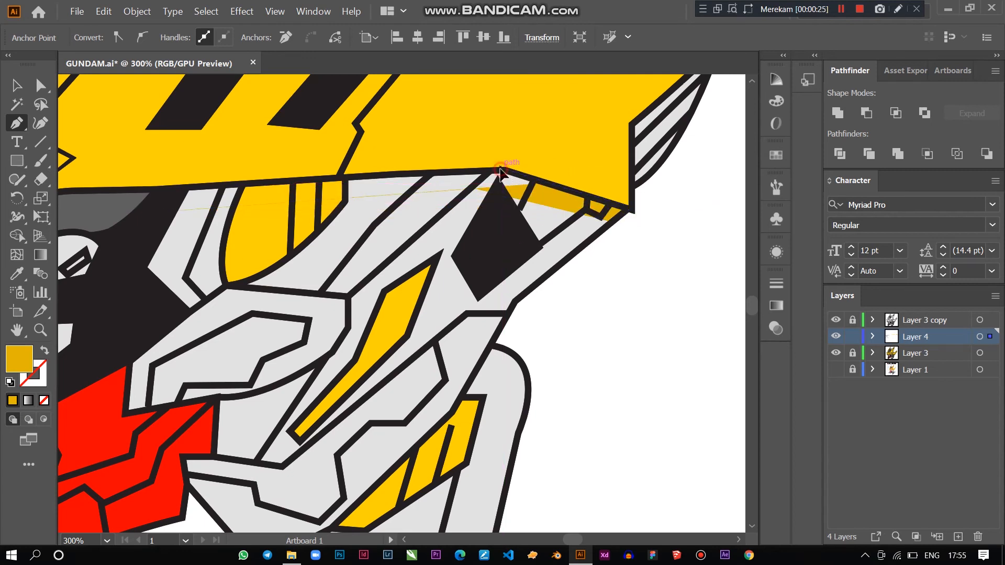
left_click(352, 177)
left_click(182, 188)
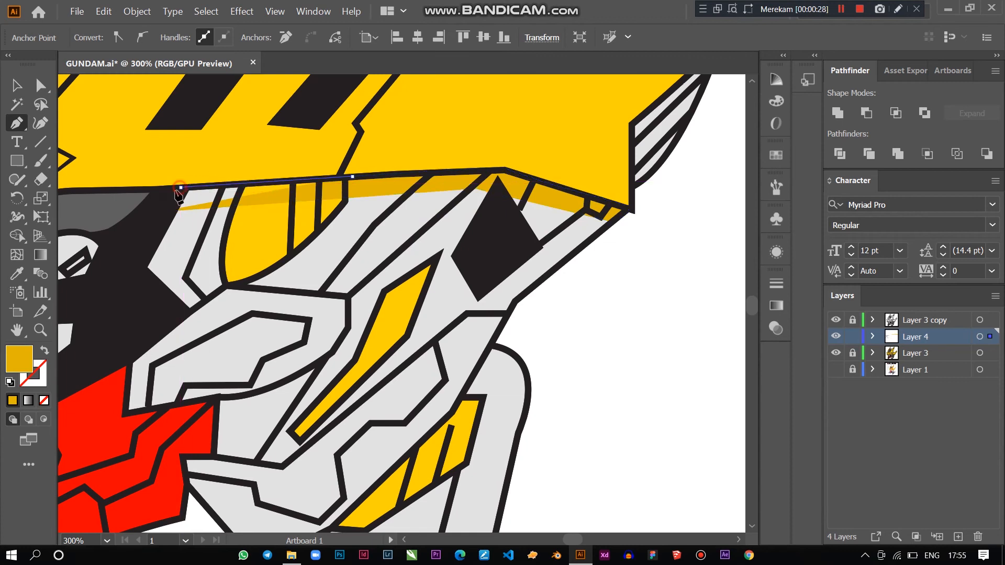
left_click(158, 212)
Step: Fill the brim shadow with the grey sampled from the face shadow above the eye, and deselect it
scroll(168, 213, "down", 4)
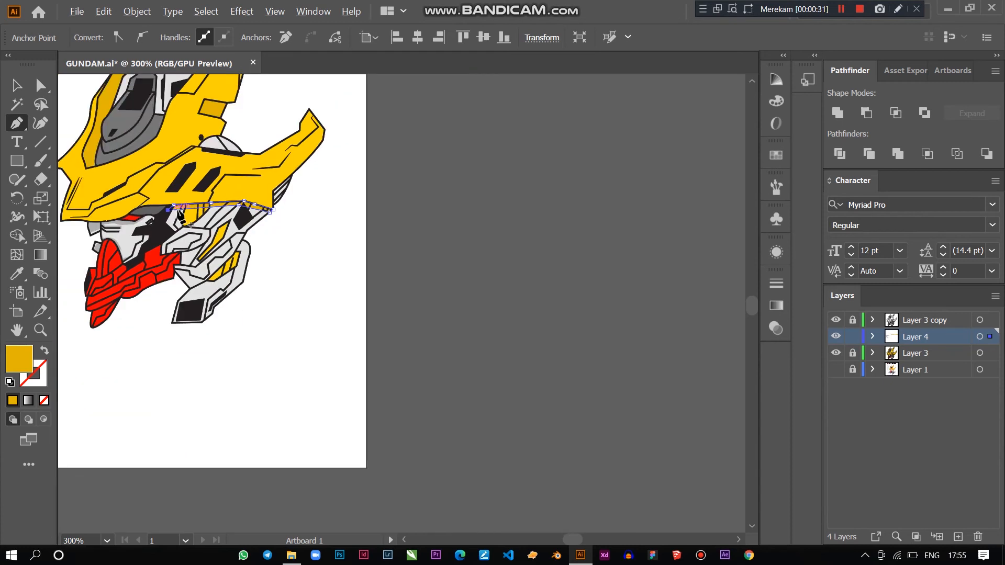
scroll(181, 231, "left", 2)
left_click(16, 273)
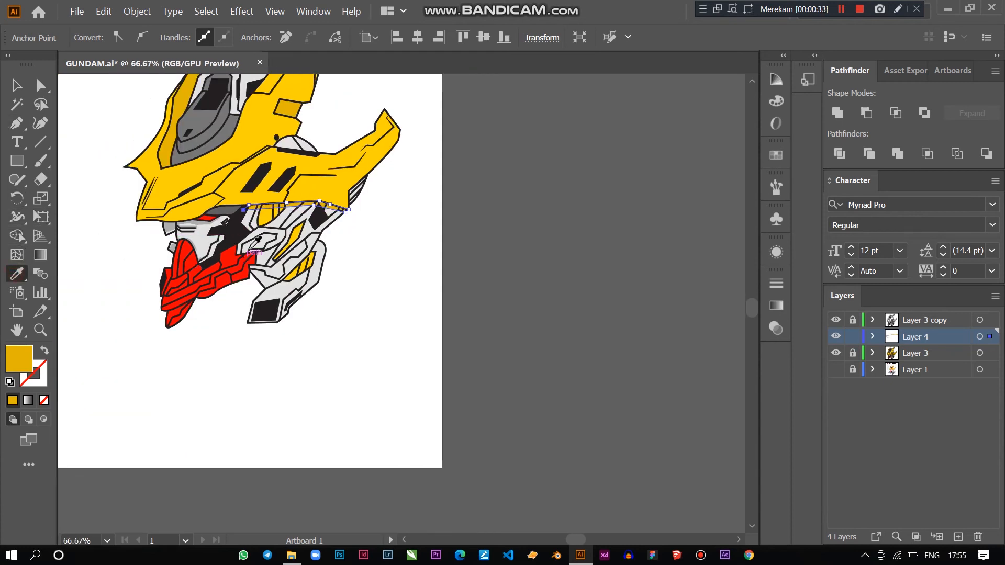
scroll(206, 217, "up", 8)
left_click(200, 193)
scroll(201, 193, "down", 6)
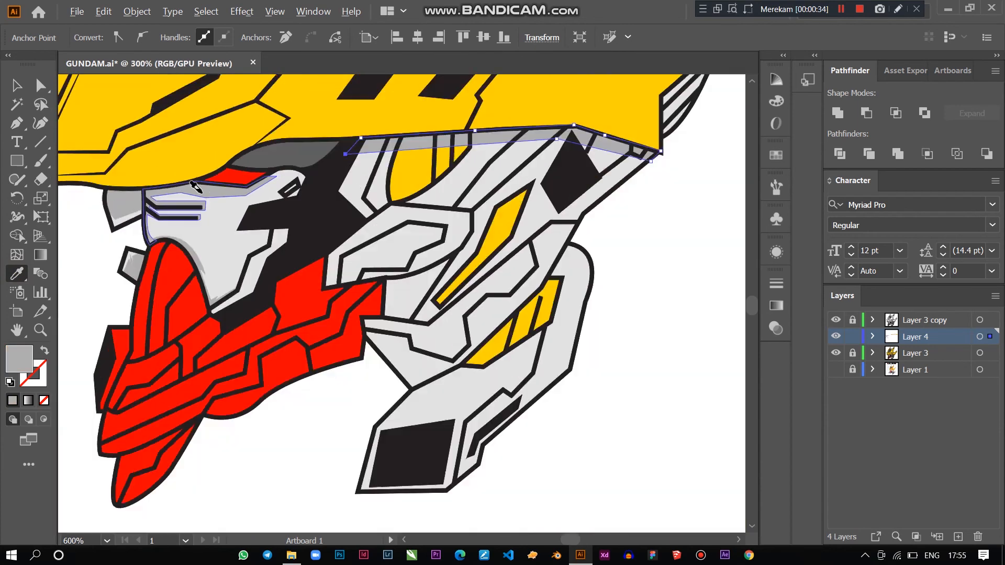
left_click(16, 85)
left_click(105, 127)
scroll(105, 127, "down", 4)
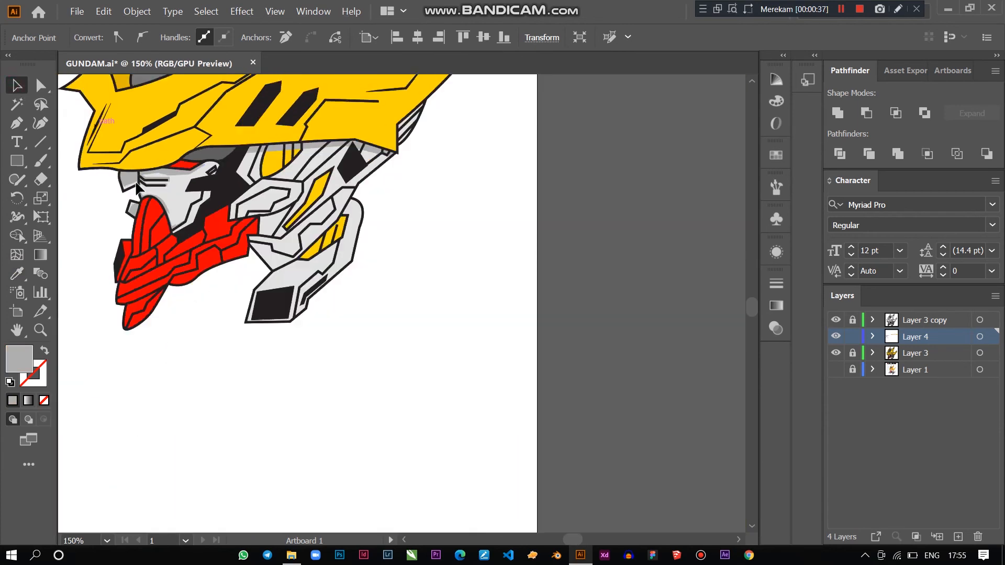
scroll(191, 194, "up", 3)
scroll(332, 301, "up", 5)
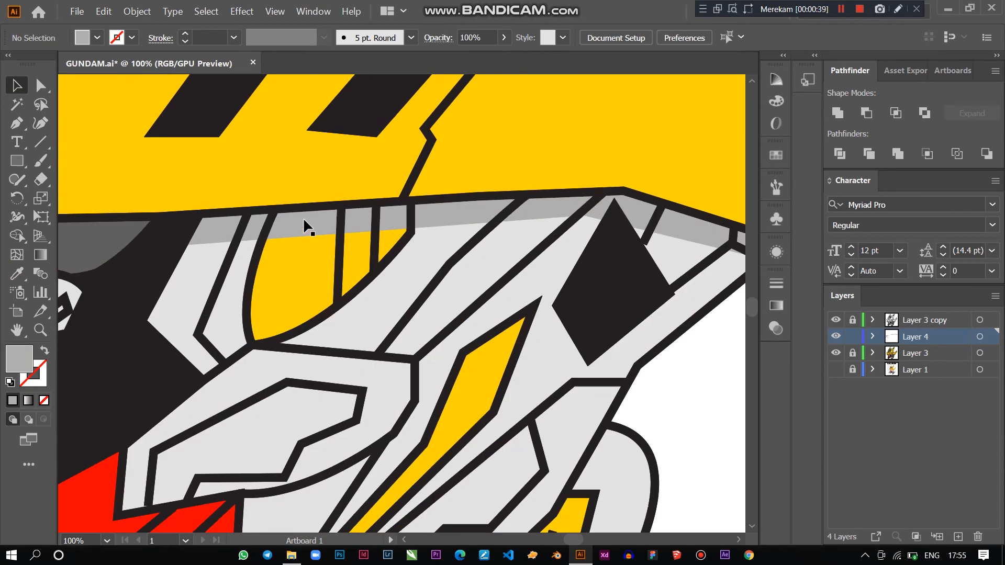
double_click(303, 218)
scroll(526, 324, "down", 5)
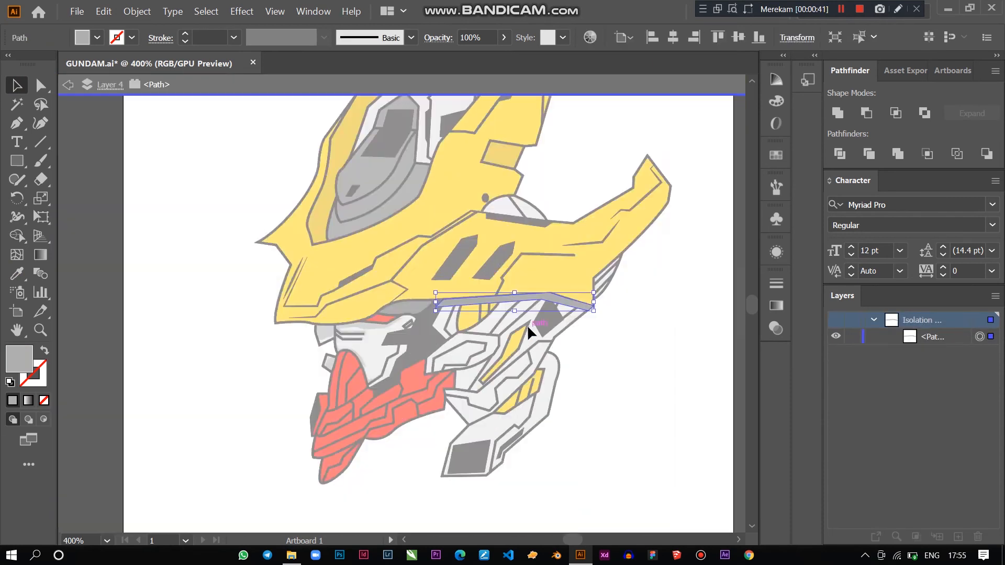
double_click(590, 373)
Step: Set the opacity of the shadow beneath the brim to 40%, and deselect it
scroll(589, 372, "up", 2)
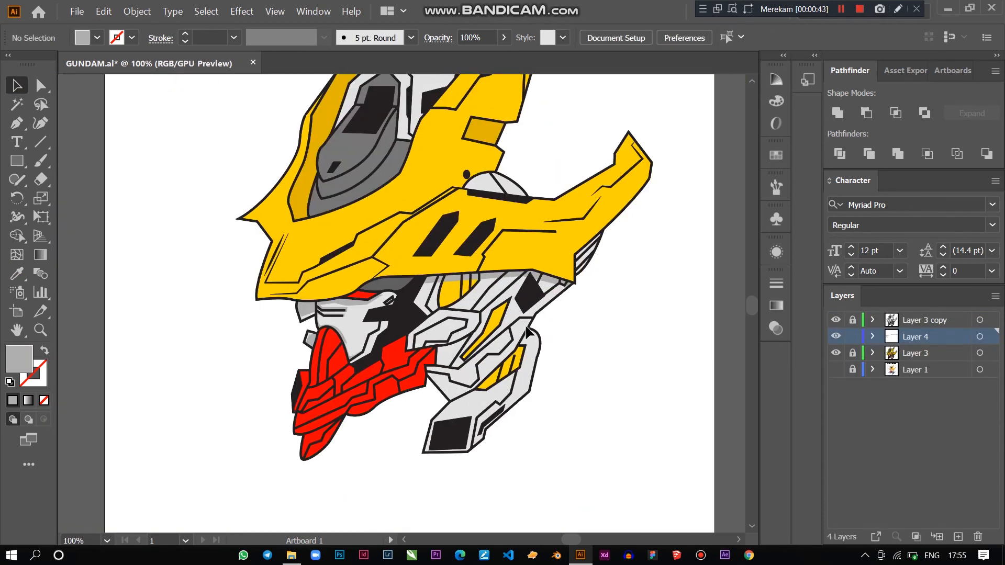
scroll(448, 235, "up", 3)
left_click(395, 185)
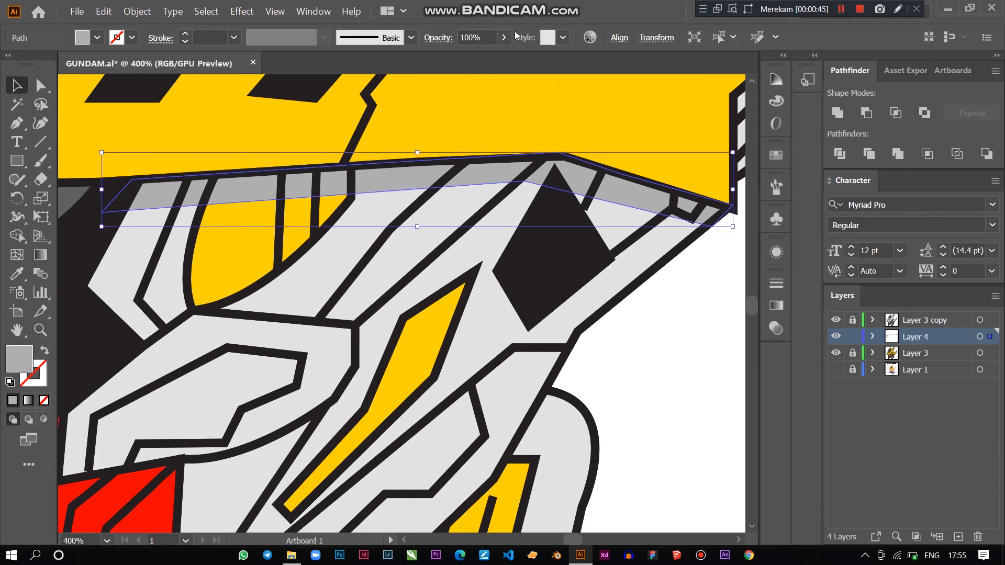
left_click(502, 37)
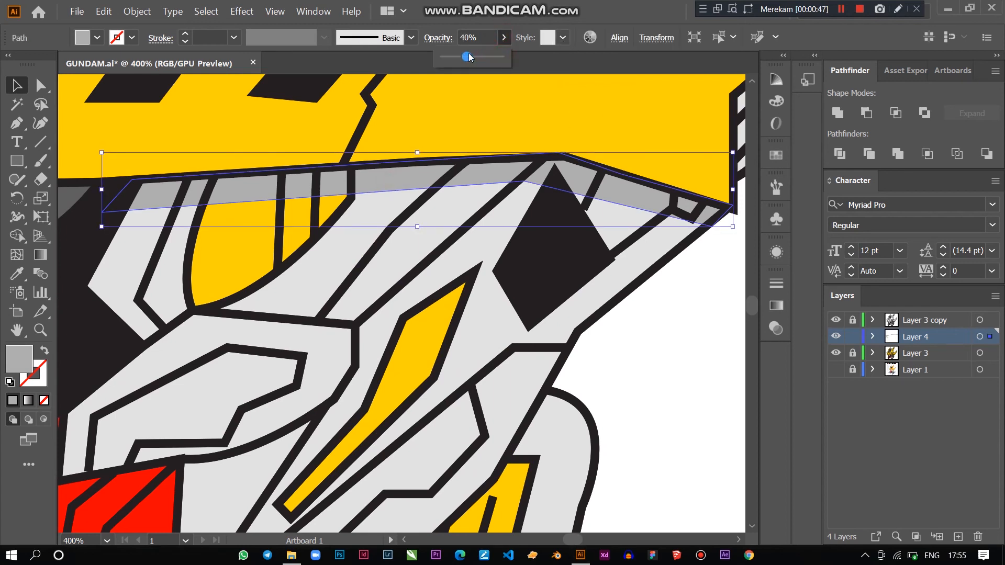
left_click(683, 347)
Step: Check how the translucent brim shadow looks against the whole helmet
scroll(698, 335, "down", 7)
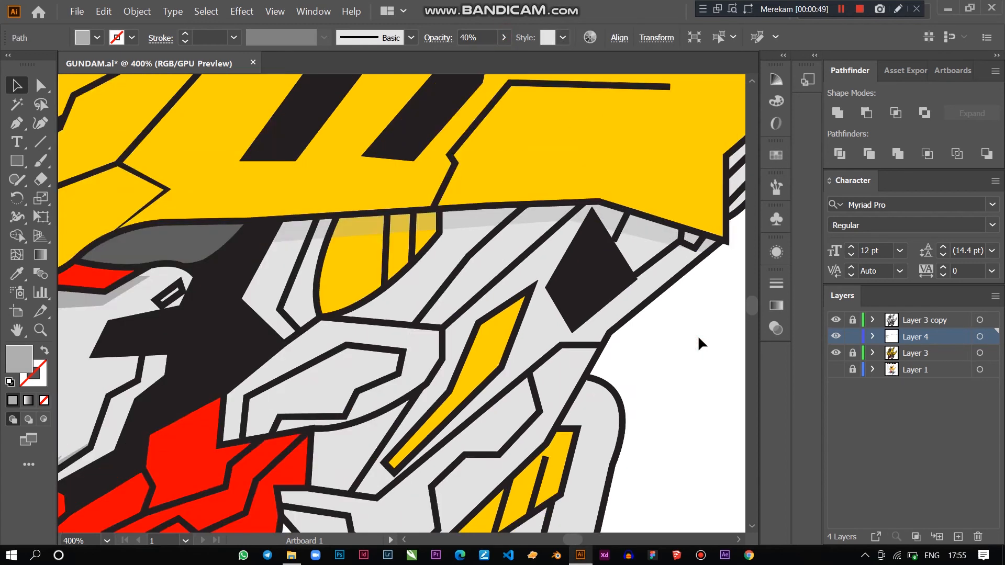
scroll(665, 338, "right", 2)
scroll(587, 340, "up", 2)
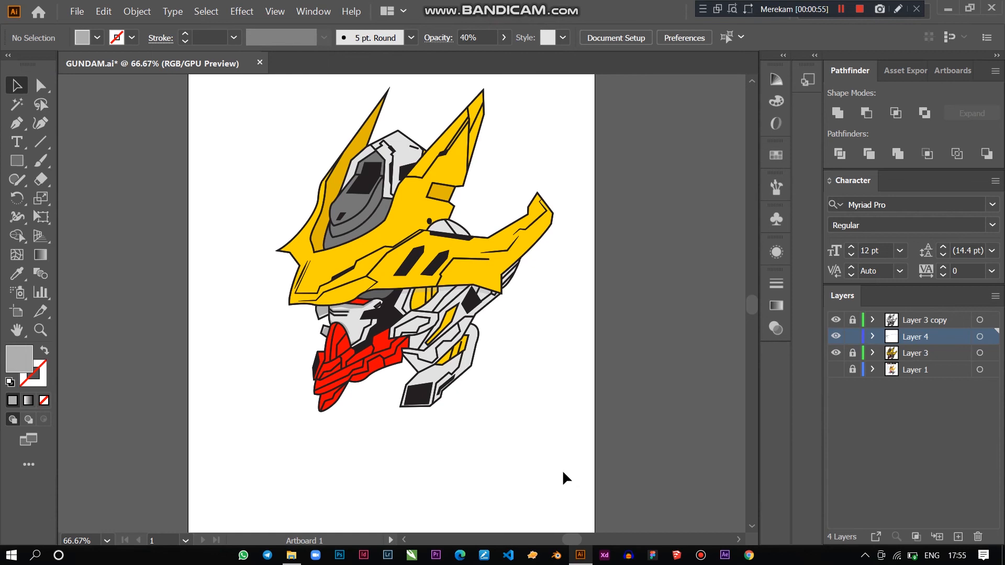
scroll(550, 442, "up", 2)
scroll(550, 400, "down", 3)
scroll(543, 370, "up", 3)
scroll(520, 421, "down", 2)
scroll(521, 427, "up", 2)
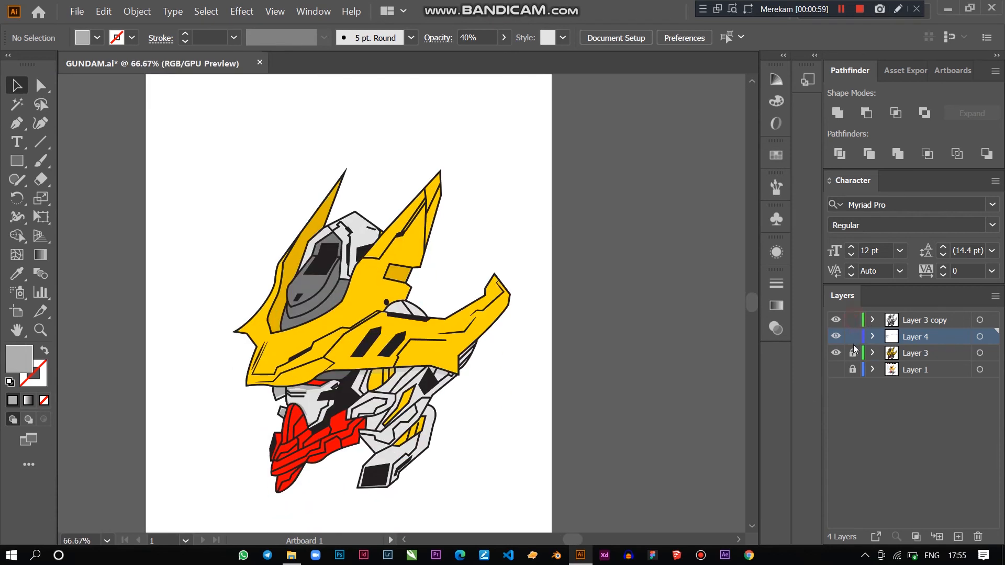
Step: Group all the artwork of Layer 3 copy, Layer 4 and Layer 3 into one object, and deselect it
key("ctrl+a")
key("ctrl+g")
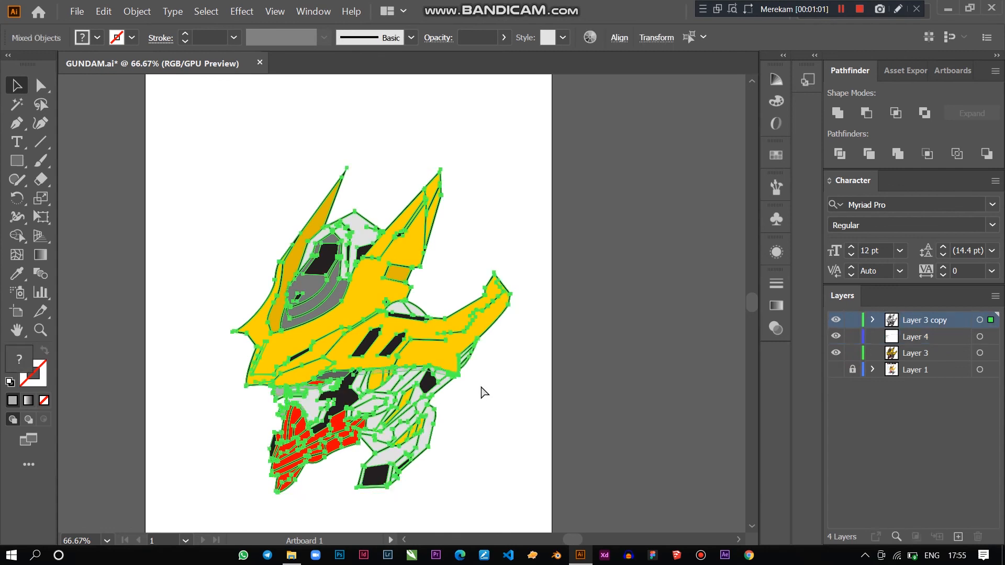
left_click(553, 432)
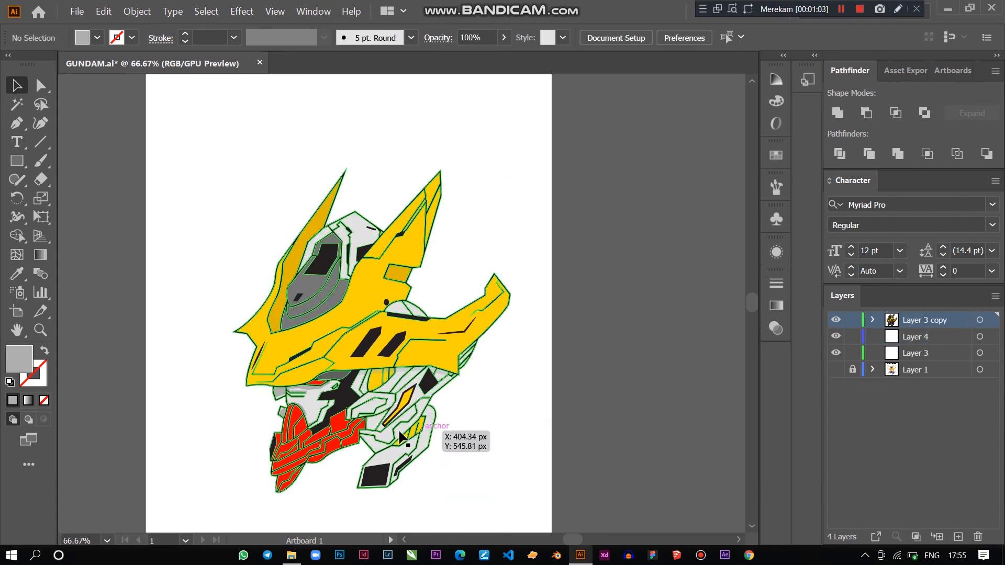
Step: Move the grouped helmet to about the horizontal centre of the artboard, and deselect it
scroll(390, 430, "up", 1)
left_click_drag(369, 427, 285, 369)
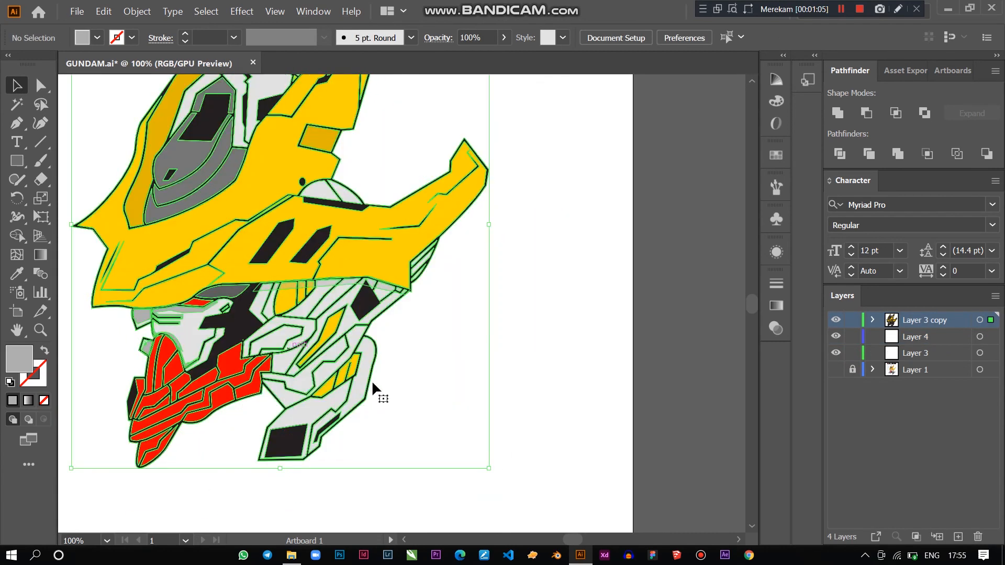
scroll(419, 413, "down", 3)
left_click_drag(370, 338, 353, 333)
left_click(471, 388)
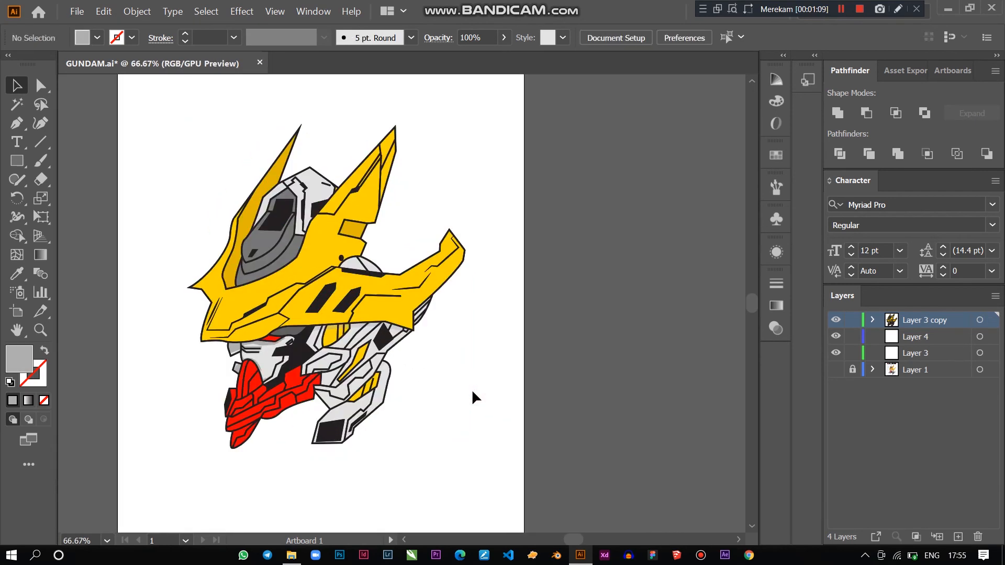